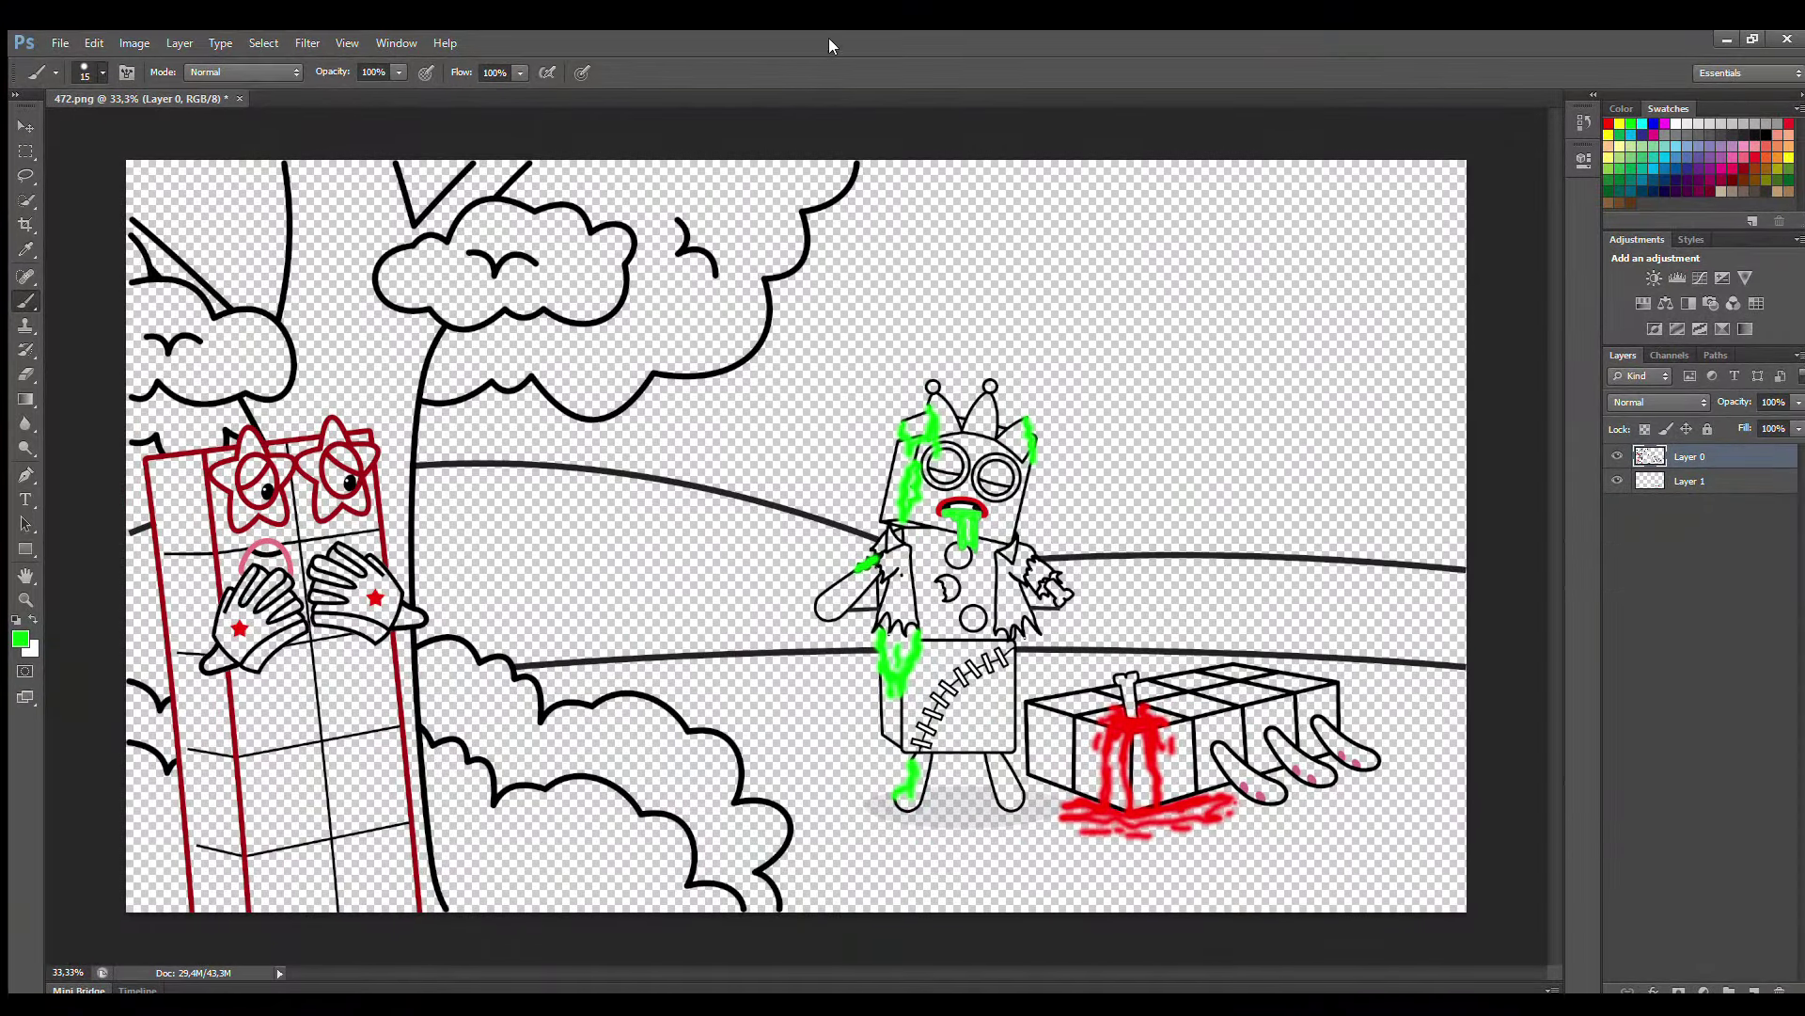
- On Layer 1, paint the three limbs at the edge of the fallen block dark magenta with an enlarged brush
{"action": "left_click", "coordinate": [1602, 485]}
{"action": "key", "text": "ctrl+0"}
{"action": "scroll", "coordinate": [1370, 907], "scroll_direction": "up", "scroll_amount": 4}
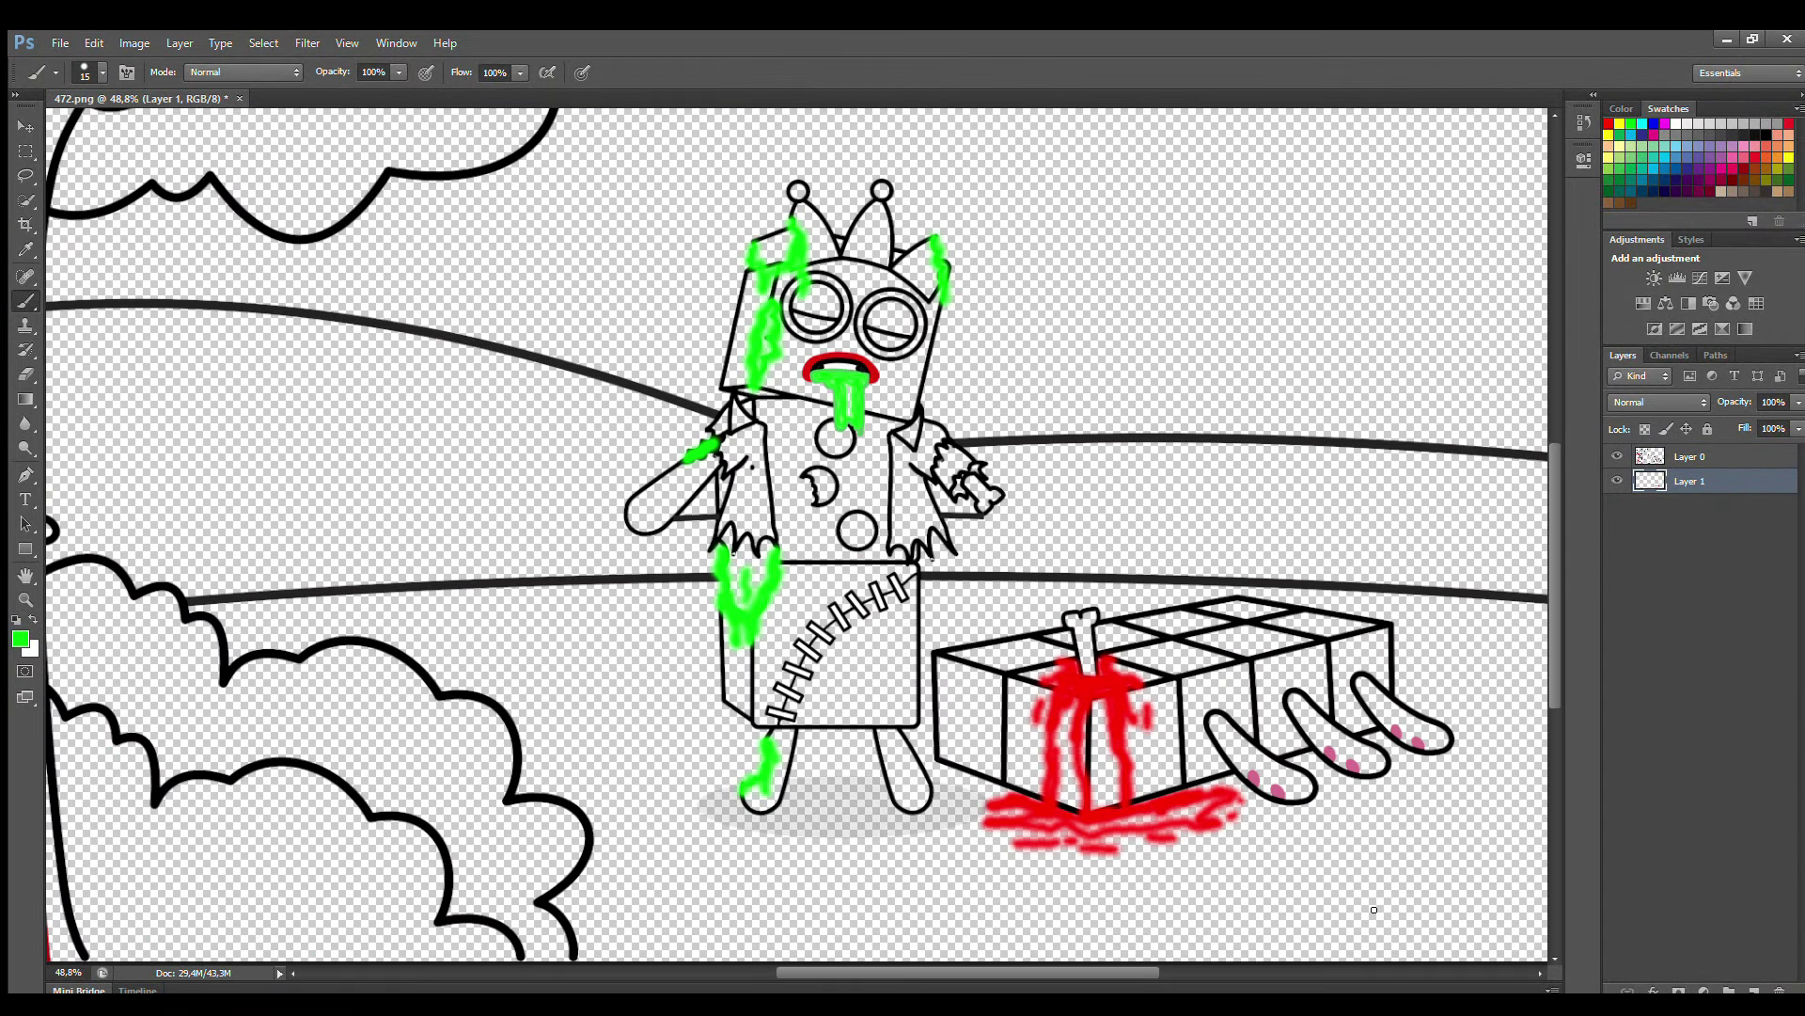
{"action": "scroll", "coordinate": [1051, 377], "scroll_direction": "up", "scroll_amount": 2}
{"action": "left_click_drag", "start_coordinate": [1550, 639], "coordinate": [1551, 648]}
{"action": "left_click_drag", "start_coordinate": [1109, 968], "coordinate": [1119, 970]}
{"action": "left_click", "coordinate": [1711, 177]}
{"action": "key", "text": "bracketright"}
{"action": "key", "text": "bracketright"}
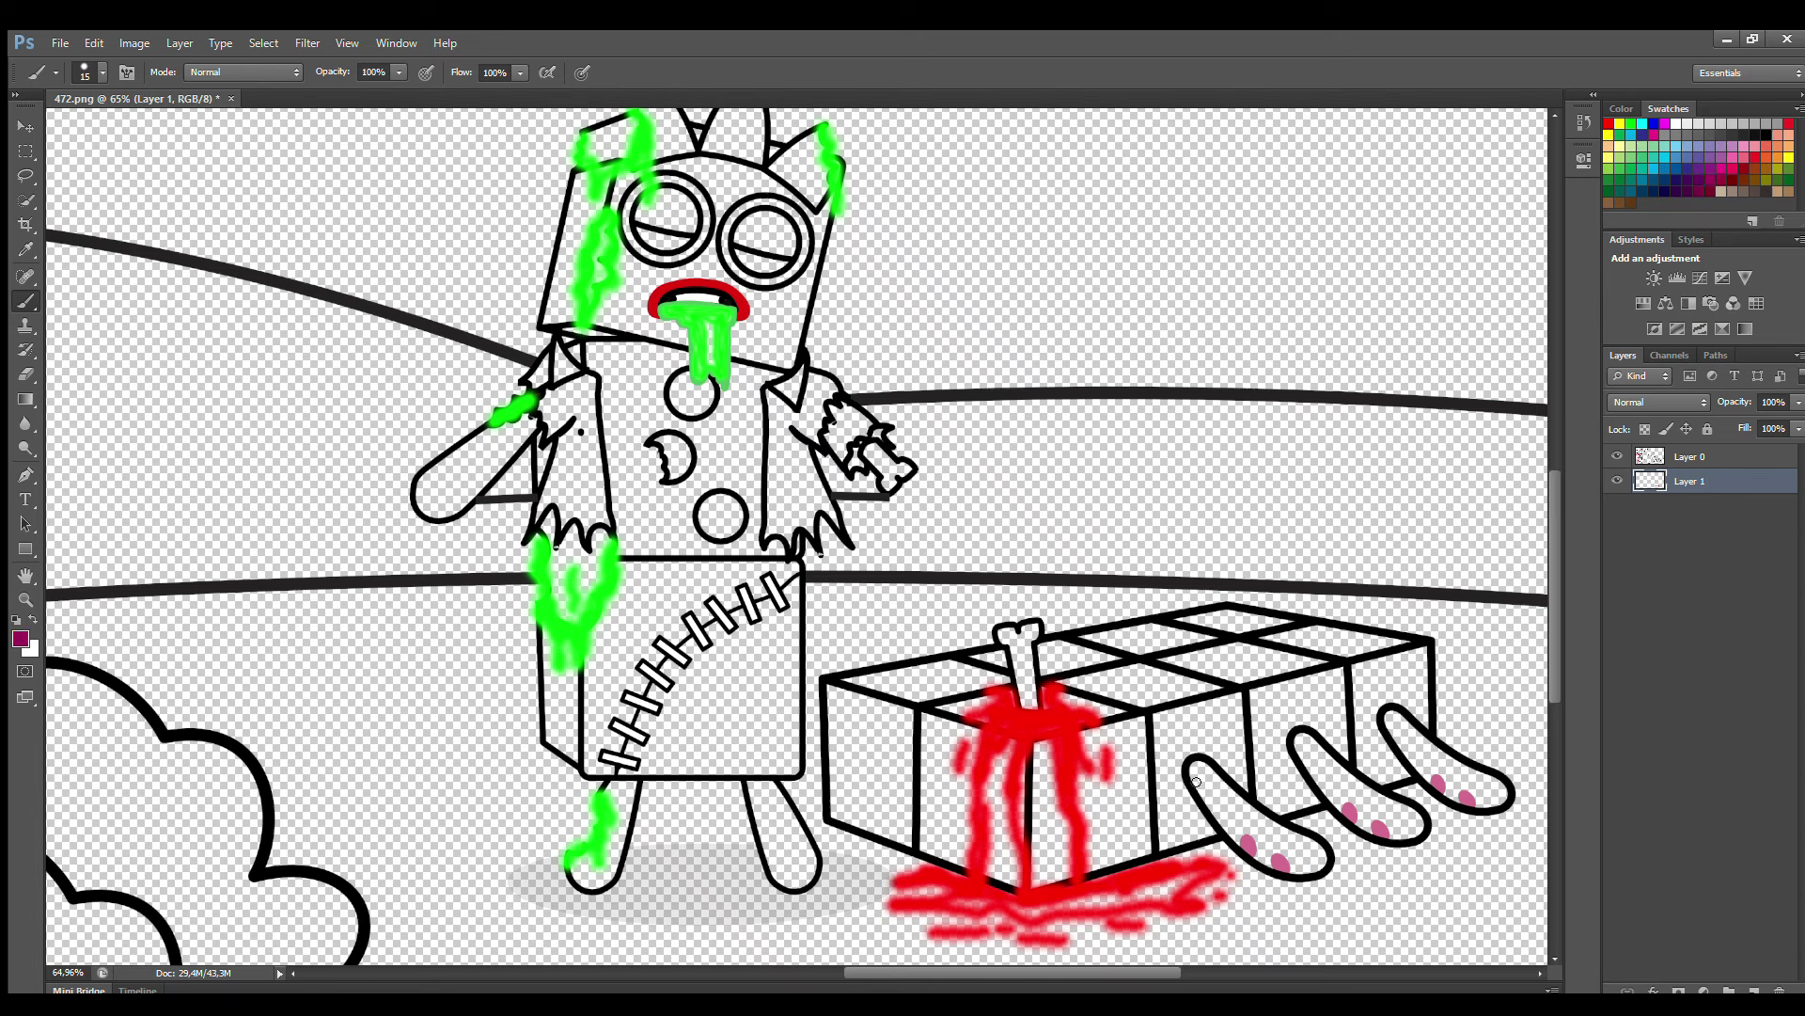
{"action": "mouse_move", "coordinate": [1192, 765]}
{"action": "left_mouse_down"}
{"action": "mouse_move", "coordinate": [1226, 823]}
{"action": "mouse_move", "coordinate": [1307, 869]}
{"action": "mouse_move", "coordinate": [1314, 848]}
{"action": "mouse_move", "coordinate": [1215, 779]}
{"action": "mouse_move", "coordinate": [1269, 841]}
{"action": "left_mouse_up"}
{"action": "mouse_move", "coordinate": [1302, 738]}
{"action": "left_mouse_down"}
{"action": "mouse_move", "coordinate": [1324, 786]}
{"action": "mouse_move", "coordinate": [1395, 835]}
{"action": "mouse_move", "coordinate": [1414, 818]}
{"action": "mouse_move", "coordinate": [1320, 754]}
{"action": "mouse_move", "coordinate": [1399, 833]}
{"action": "left_mouse_up"}
{"action": "mouse_move", "coordinate": [1397, 720]}
{"action": "left_mouse_down"}
{"action": "mouse_move", "coordinate": [1416, 759]}
{"action": "mouse_move", "coordinate": [1476, 802]}
{"action": "mouse_move", "coordinate": [1486, 784]}
{"action": "mouse_move", "coordinate": [1413, 745]}
{"action": "mouse_move", "coordinate": [1471, 788]}
{"action": "left_mouse_up"}
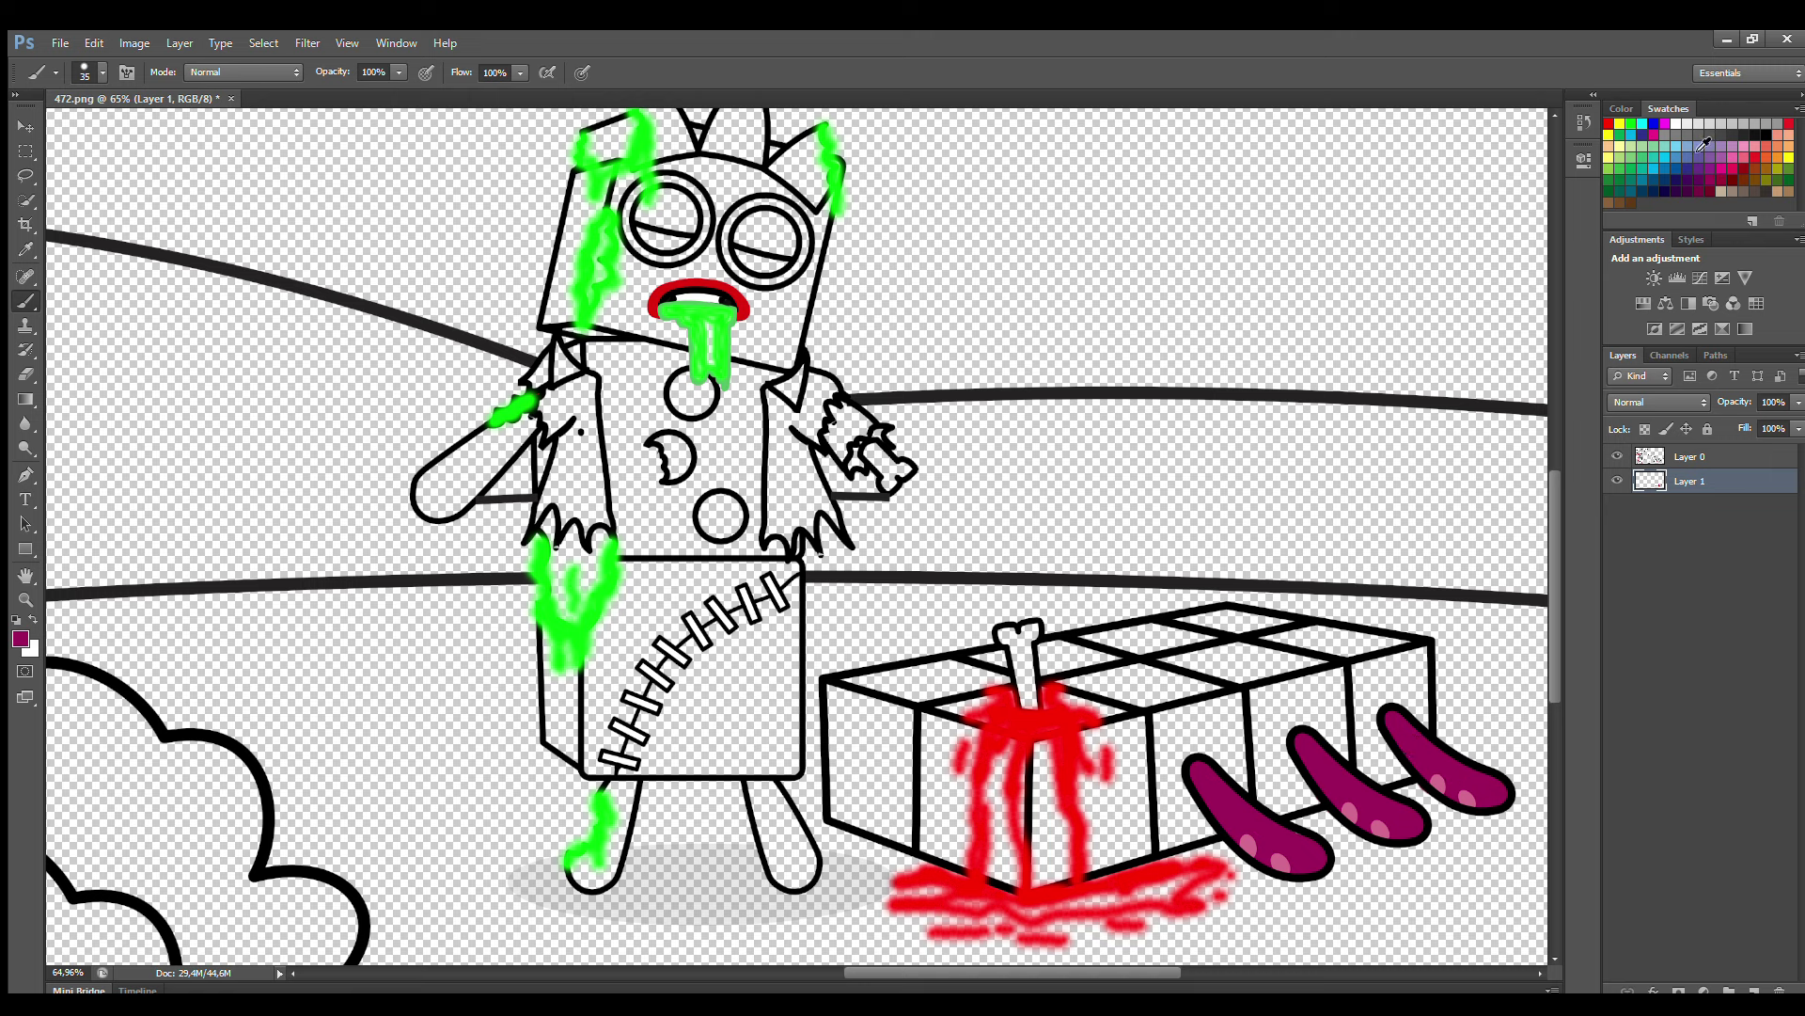
- Paint the bone sticking out of the fallen block white using a smaller brush
{"action": "left_click", "coordinate": [1677, 125]}
{"action": "key", "text": "bracketleft"}
{"action": "left_click_drag", "start_coordinate": [1004, 634], "coordinate": [1032, 696]}
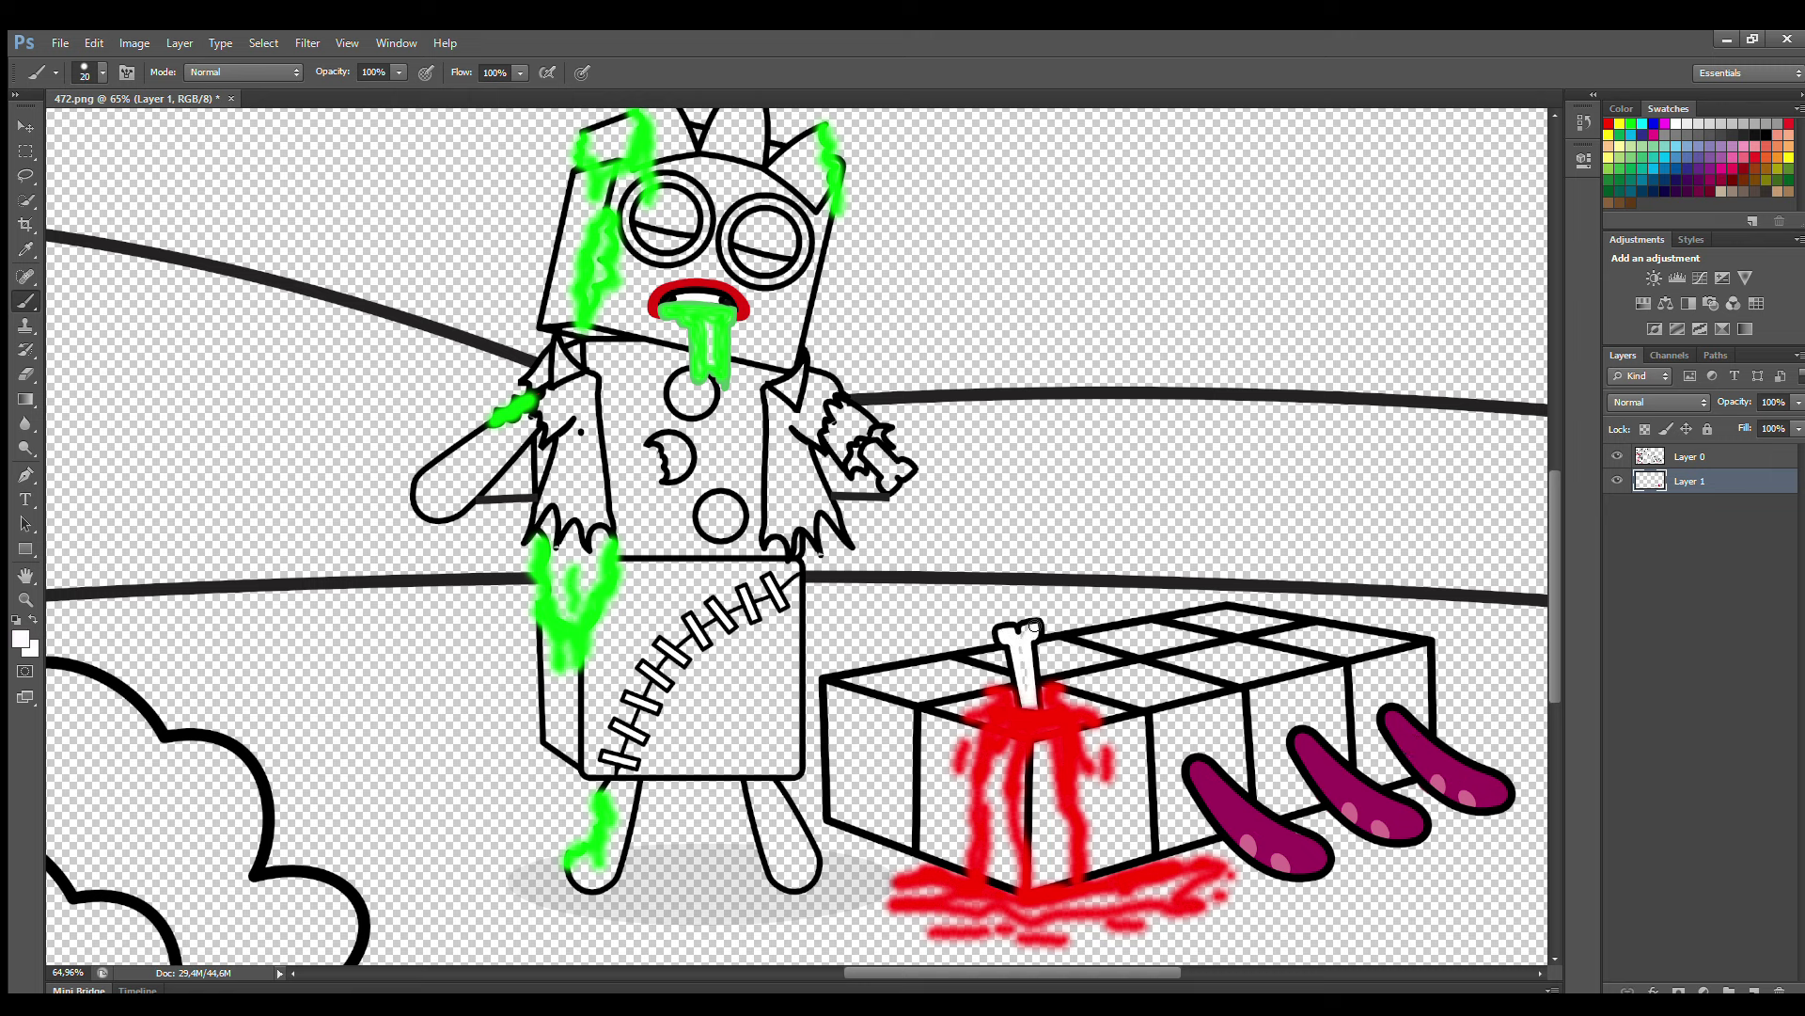
- Shade the blood puddle and the blood around the bone with dark red, adding a new layer beneath Layer 1
{"action": "left_click", "coordinate": [1608, 124]}
{"action": "left_click", "coordinate": [21, 639]}
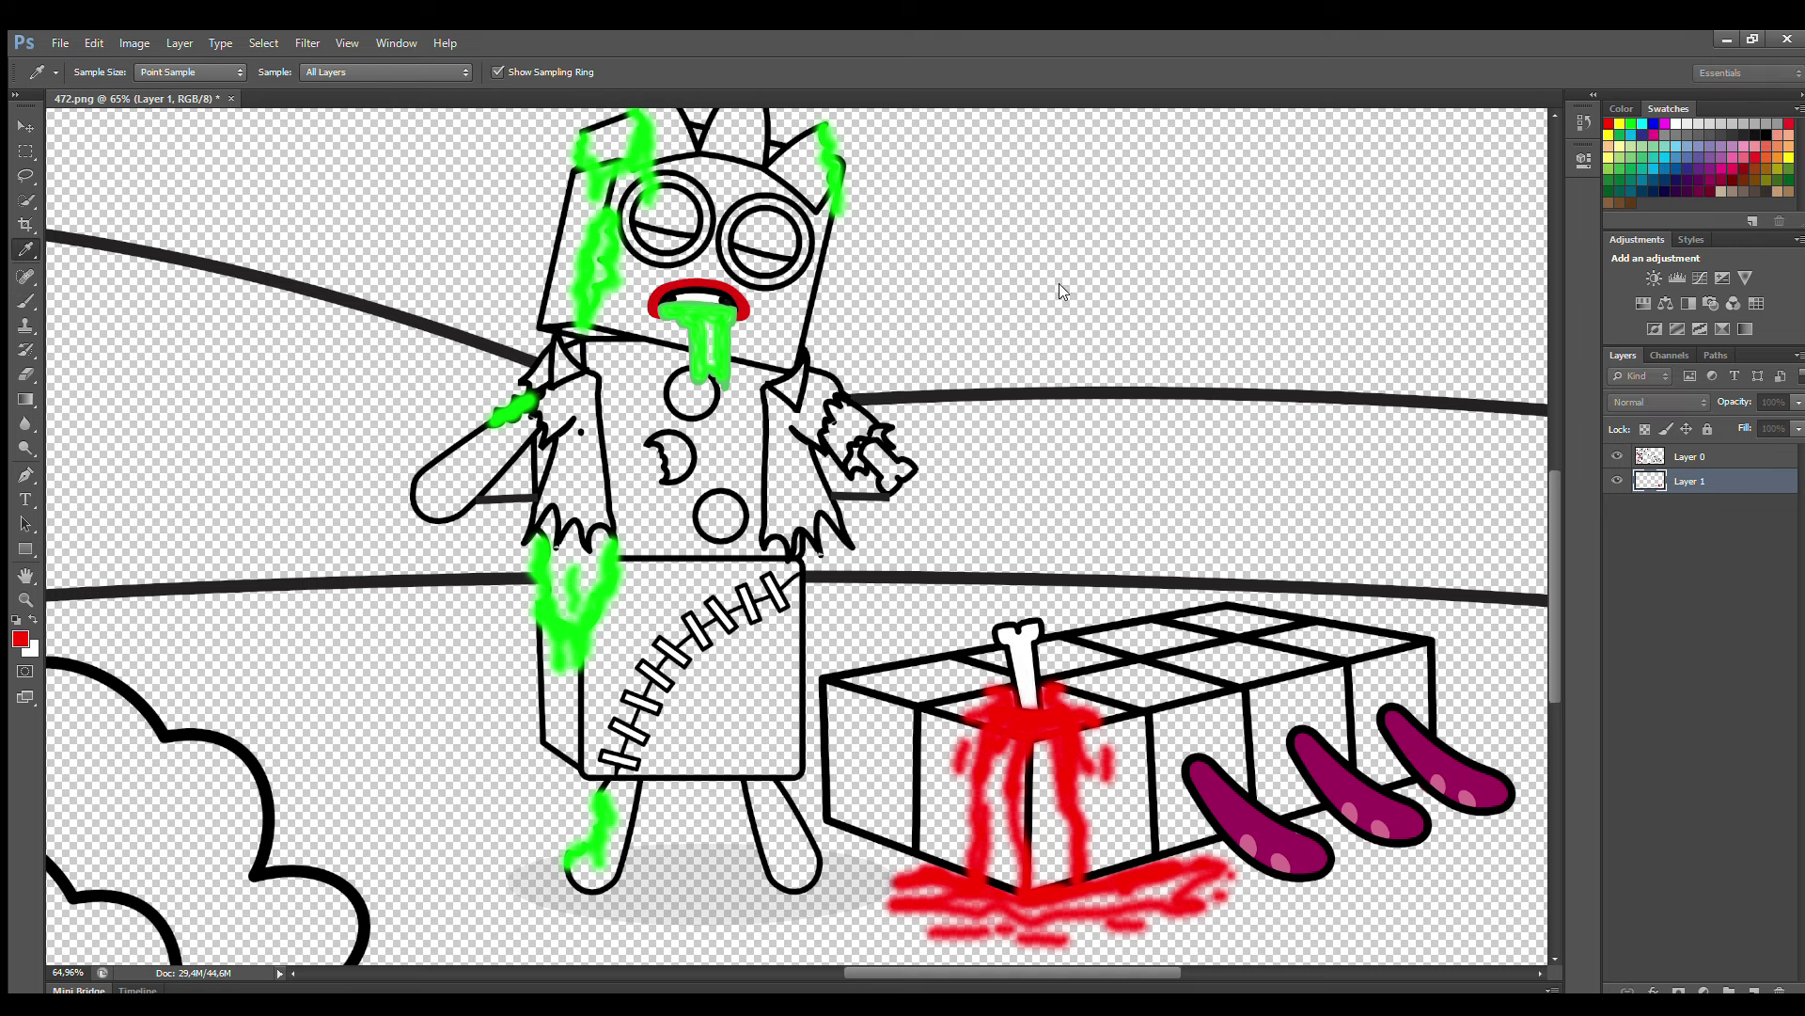
{"action": "key", "text": "b"}
{"action": "left_click_drag", "start_coordinate": [935, 896], "coordinate": [924, 900]}
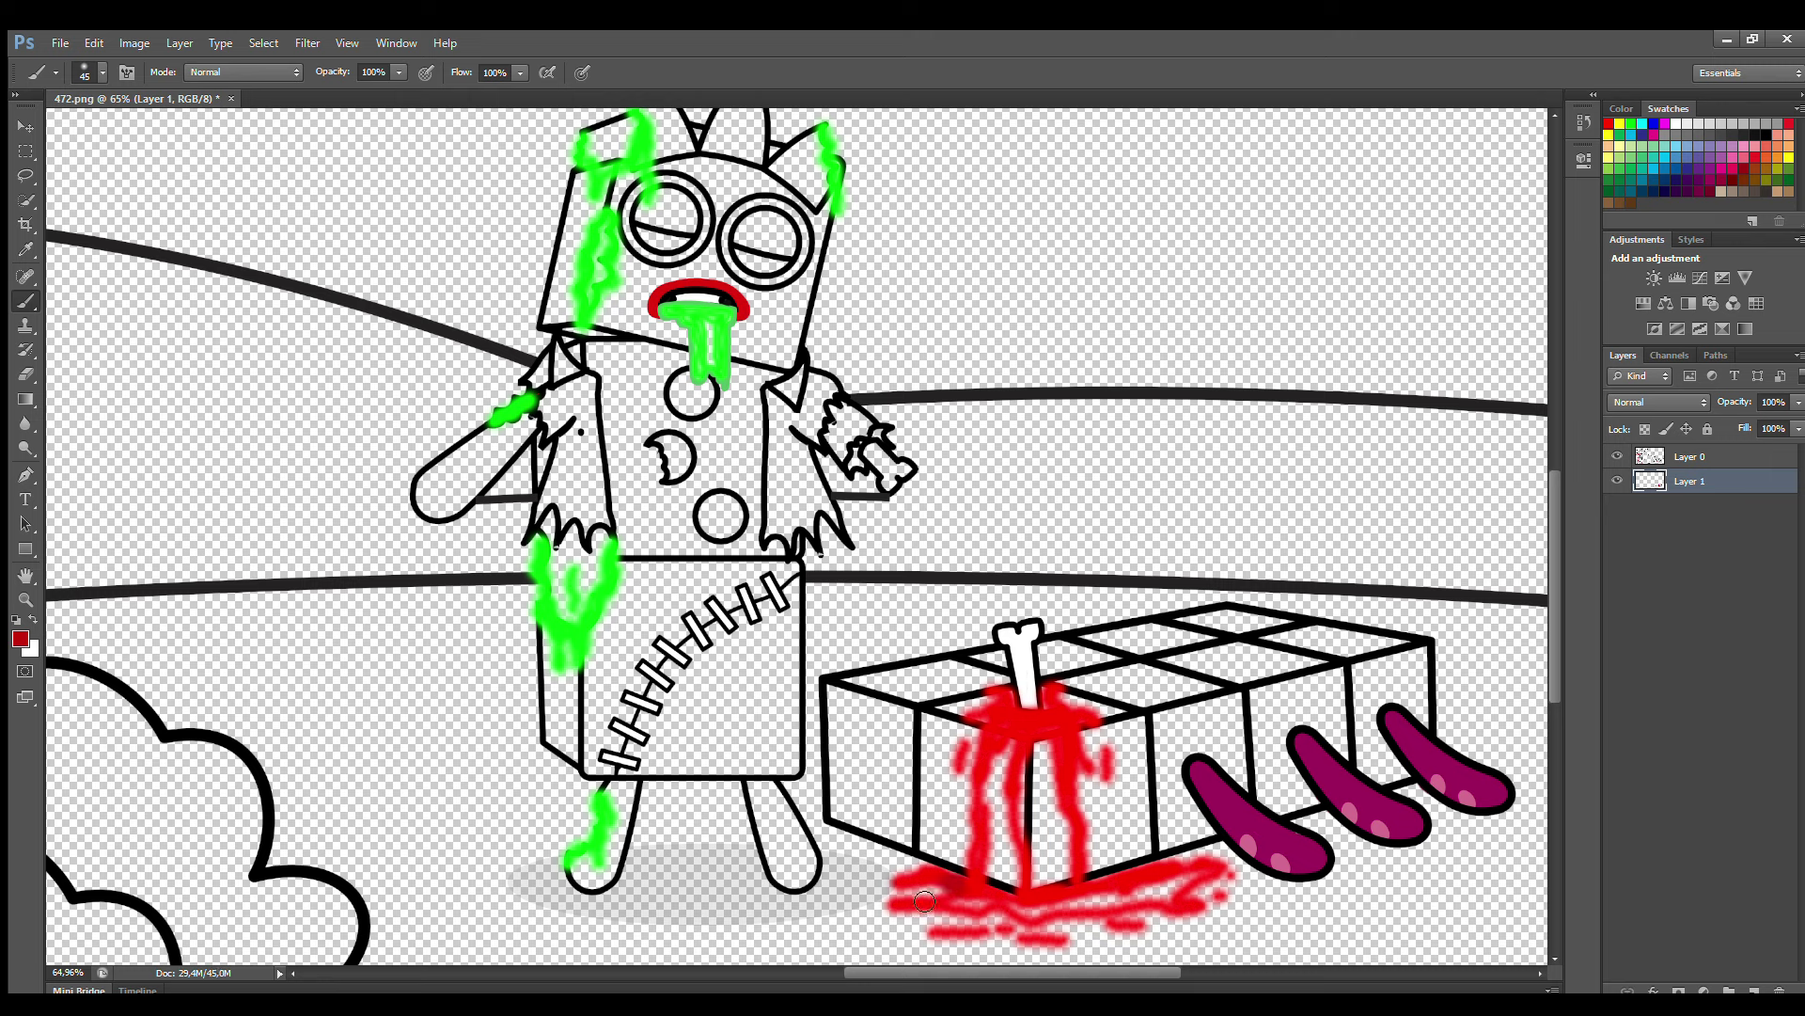
{"action": "left_click", "coordinate": [1754, 989]}
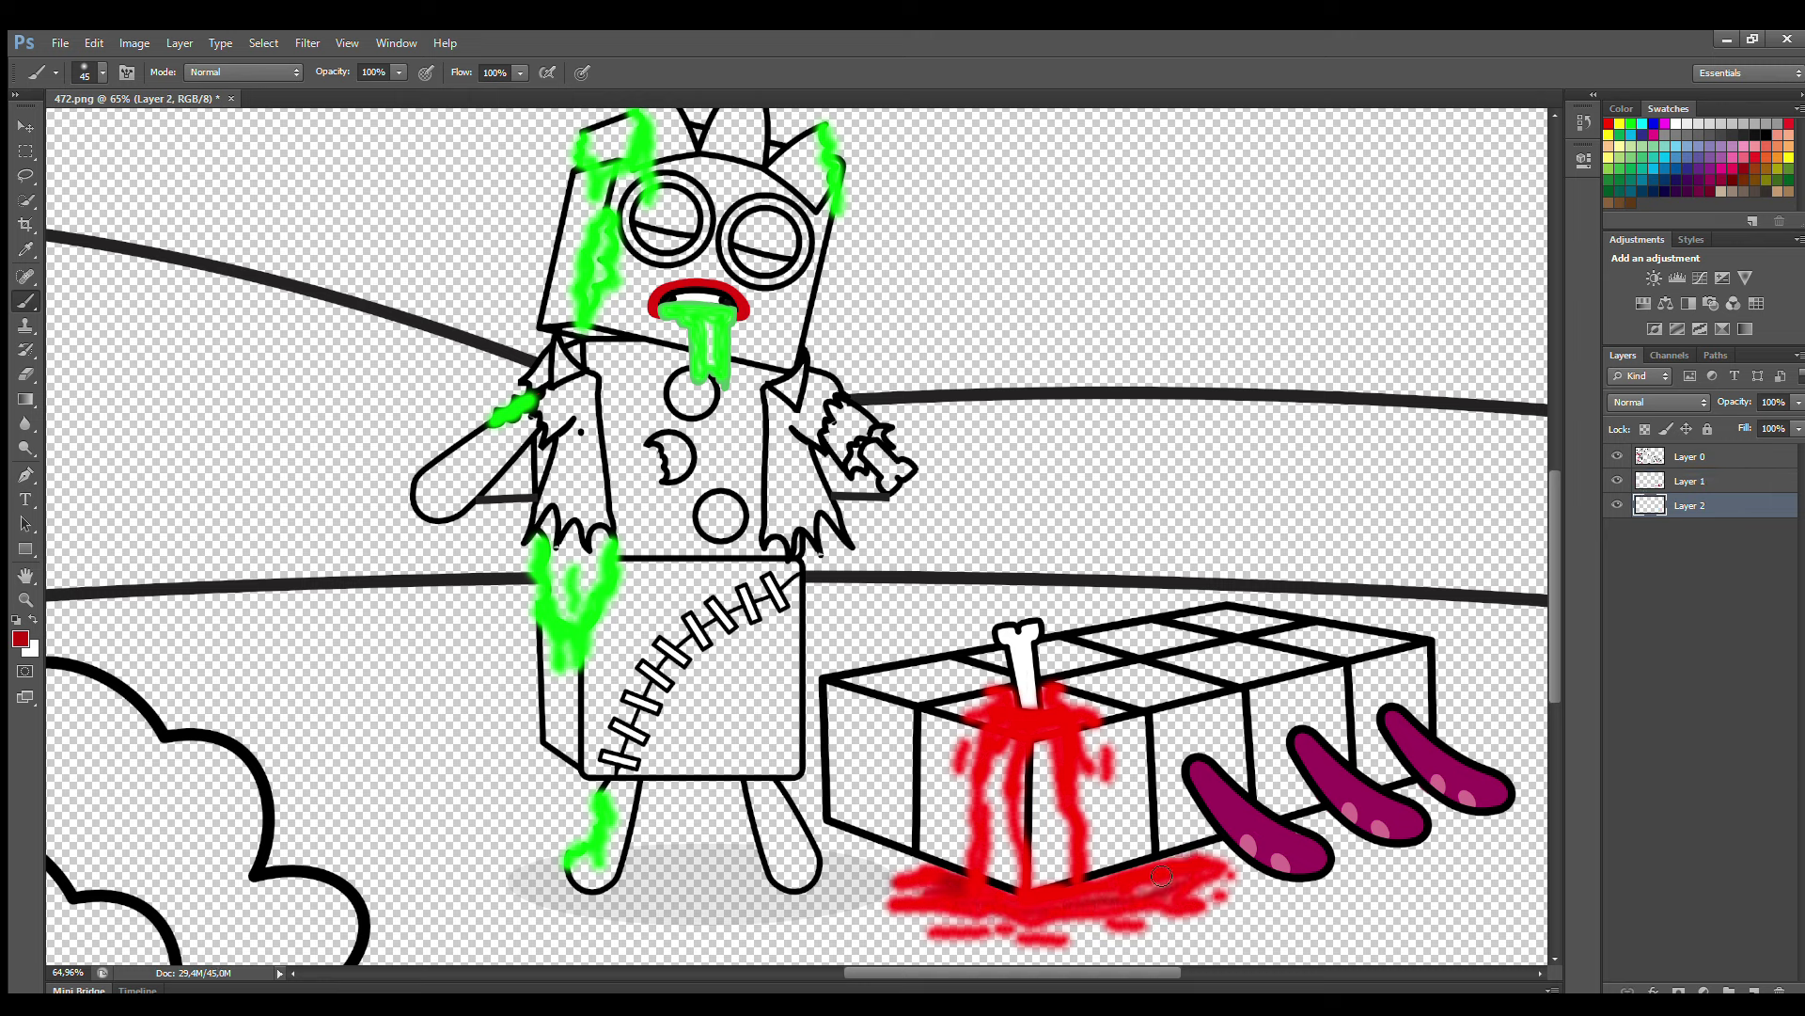
{"action": "mouse_move", "coordinate": [1050, 913]}
{"action": "left_mouse_down"}
{"action": "mouse_move", "coordinate": [1004, 914]}
{"action": "mouse_move", "coordinate": [1132, 912]}
{"action": "mouse_move", "coordinate": [984, 916]}
{"action": "left_mouse_up"}
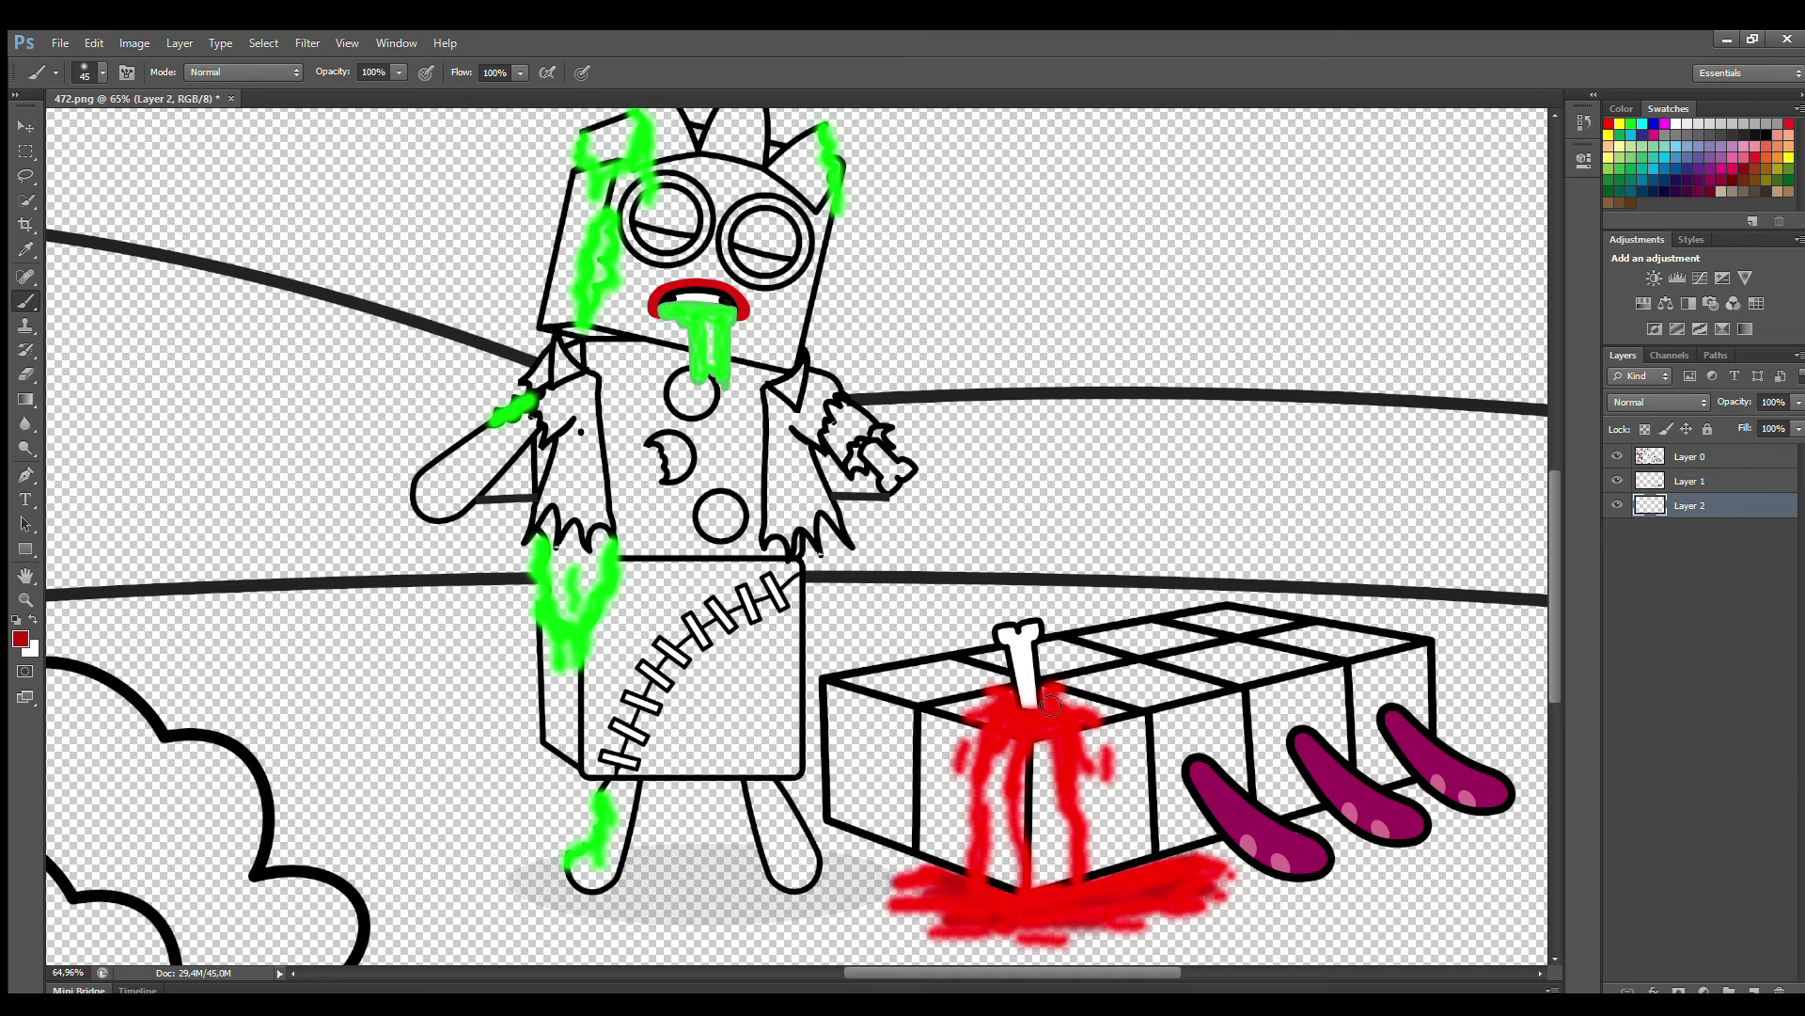
{"action": "mouse_move", "coordinate": [1050, 705]}
{"action": "left_mouse_down"}
{"action": "mouse_move", "coordinate": [1047, 758]}
{"action": "mouse_move", "coordinate": [1092, 713]}
{"action": "left_mouse_up"}
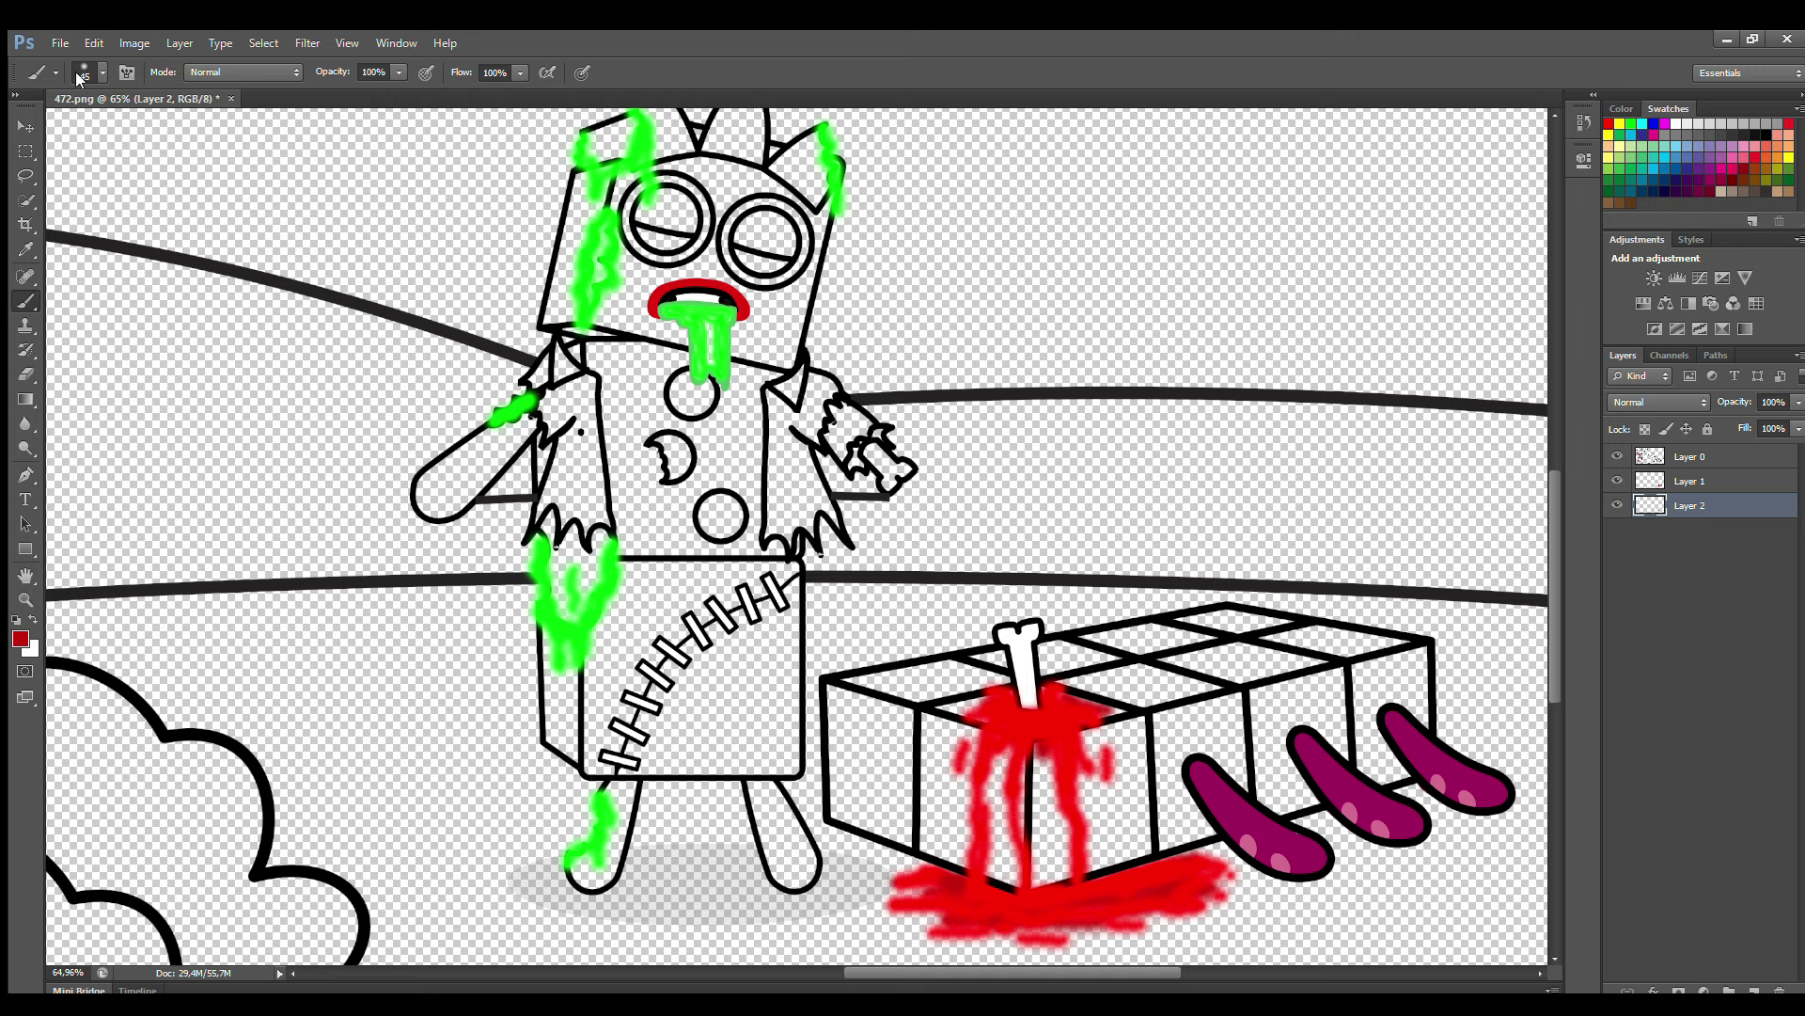
- Paint the fallen block's side faces magenta on a new layer below Layer 2, and its top faces darker magenta on another new layer
{"action": "left_click", "coordinate": [1754, 989]}
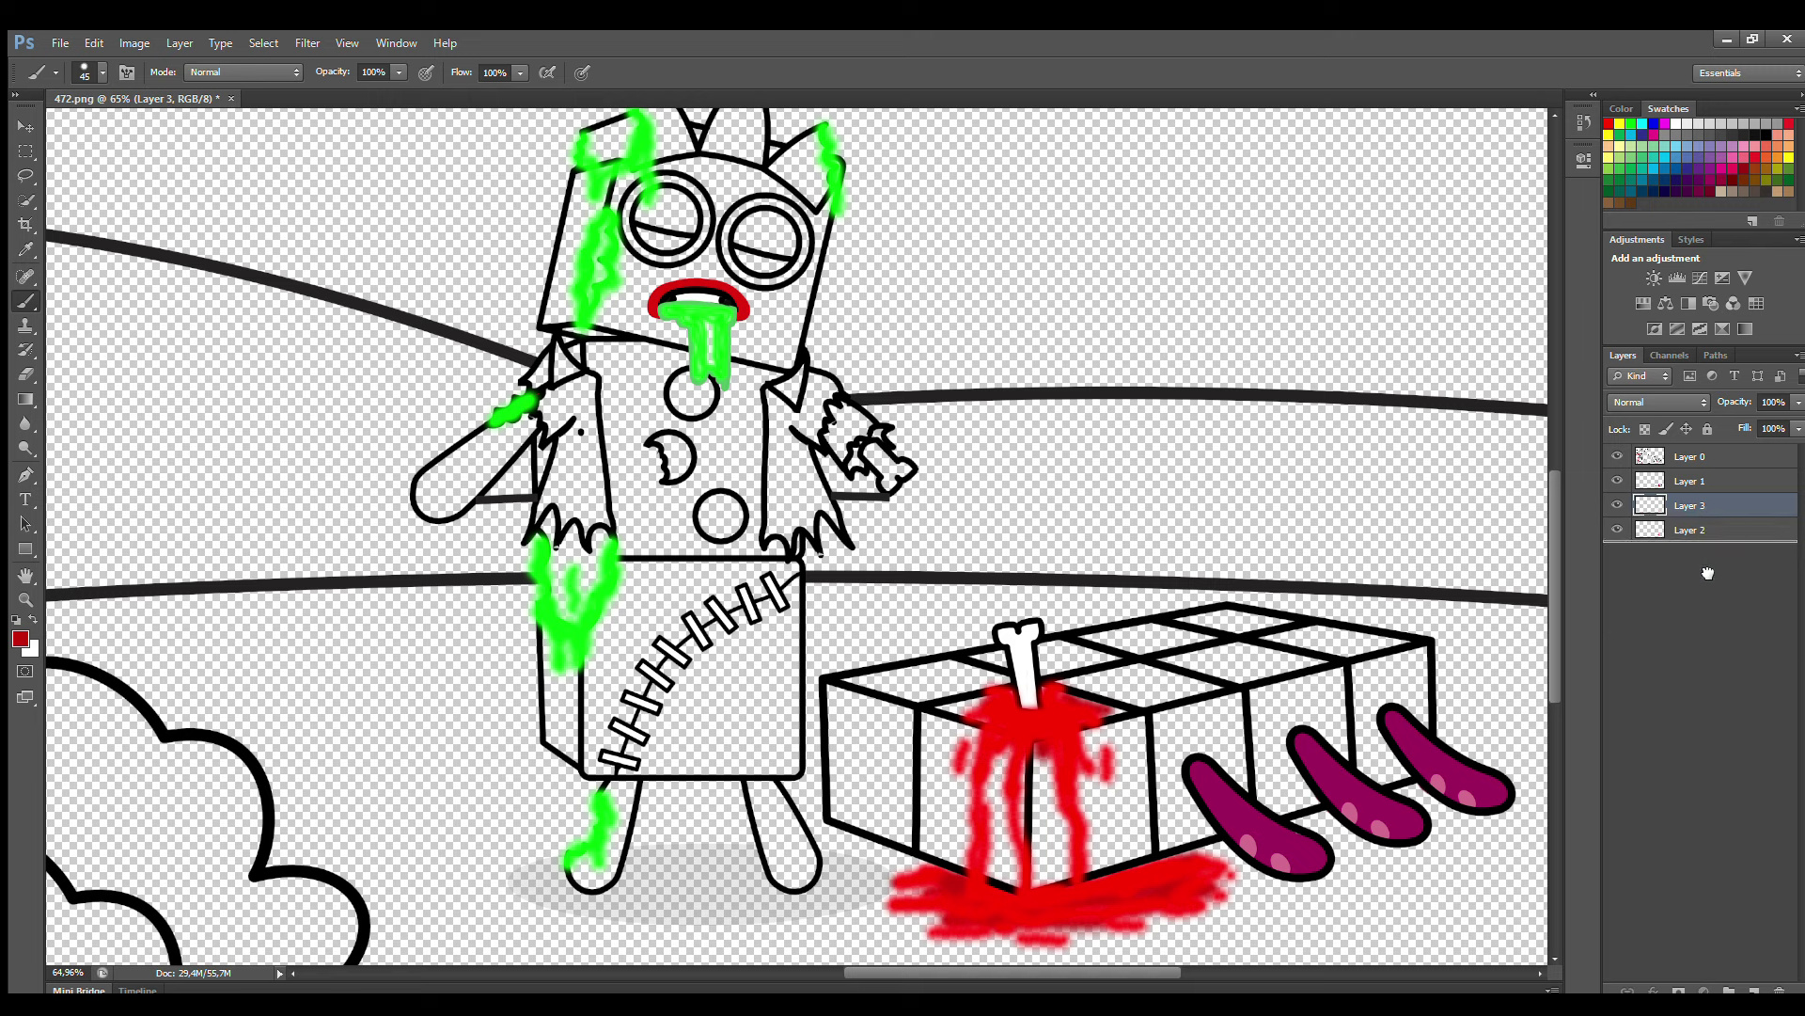
{"action": "left_click", "coordinate": [1666, 123]}
{"action": "key", "text": "i"}
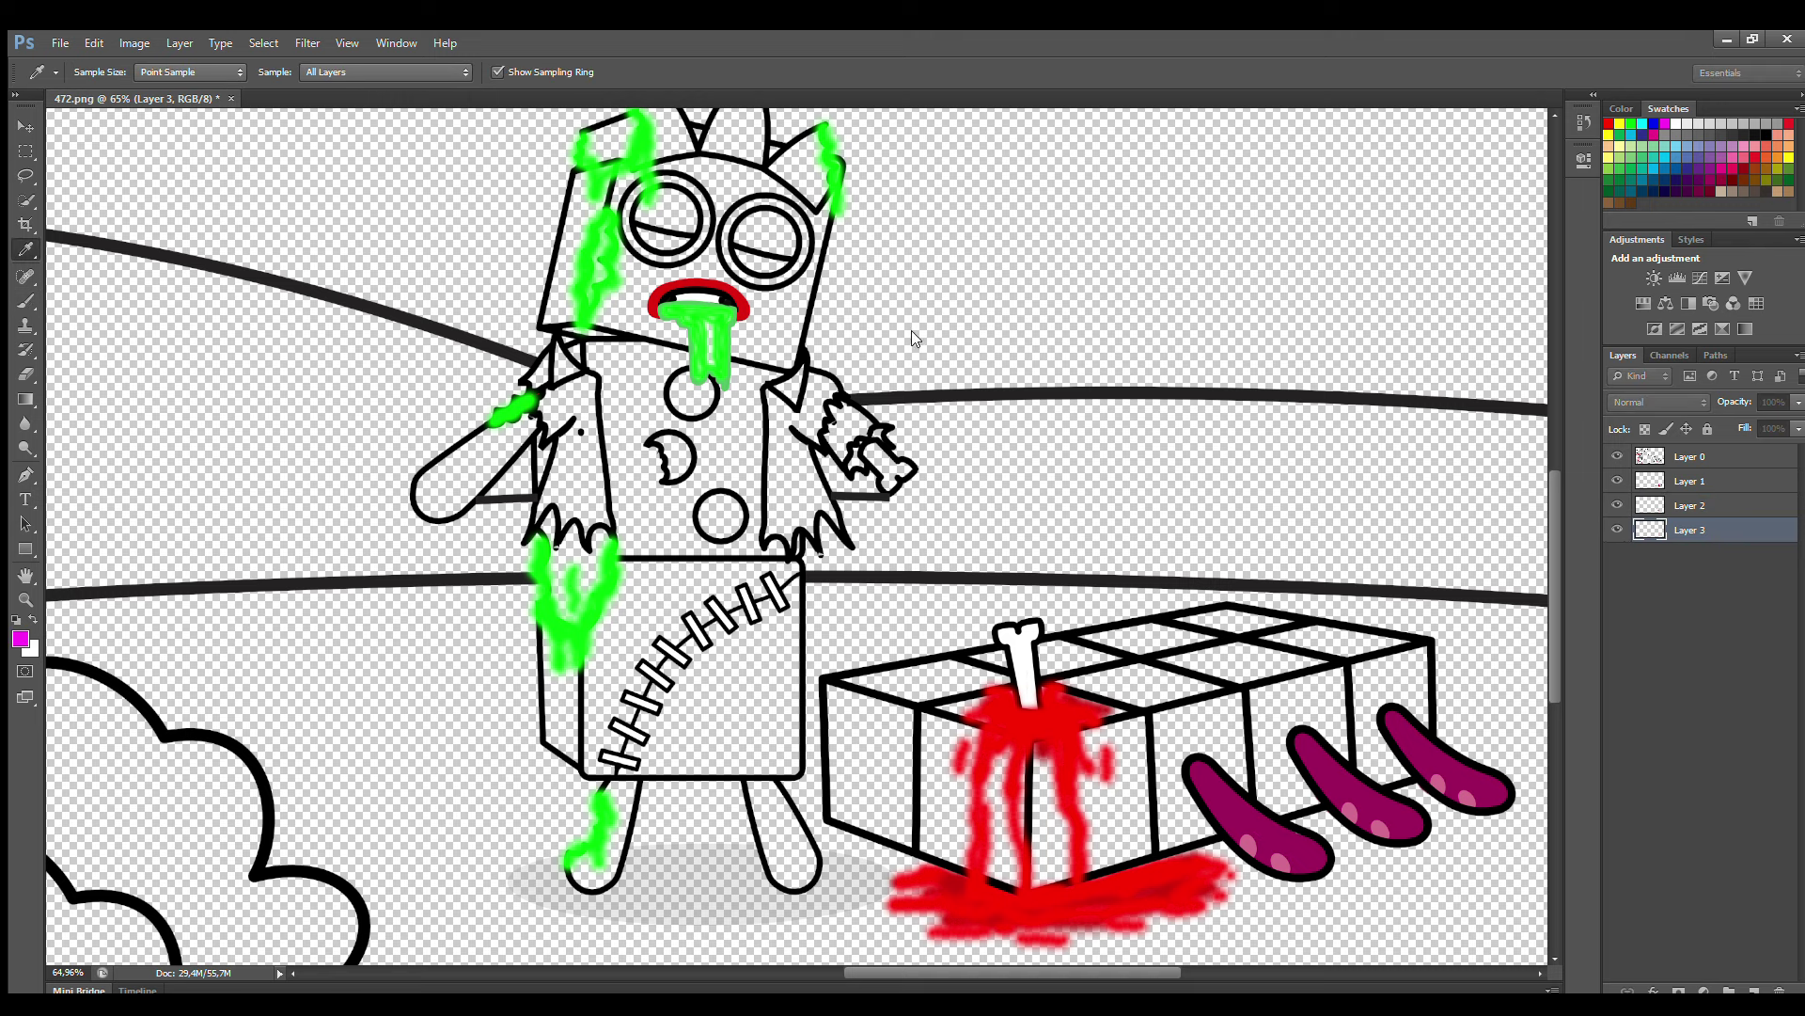
{"action": "key", "text": "b"}
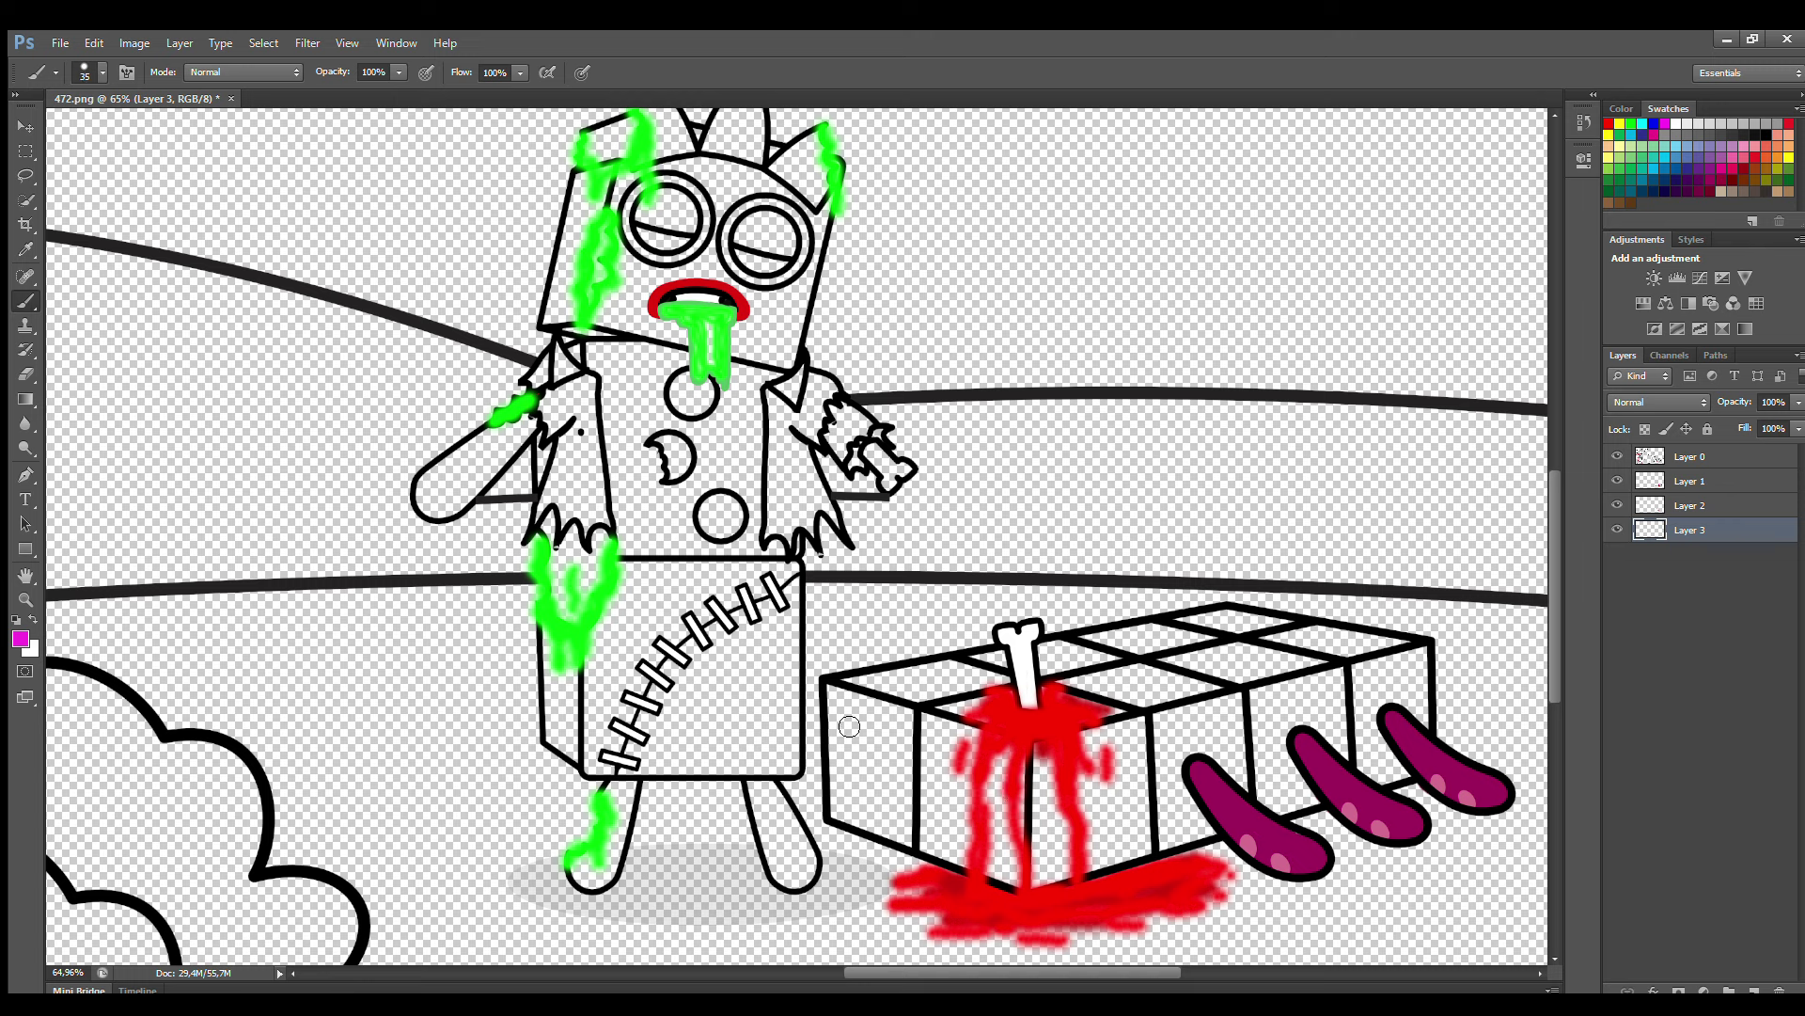
{"action": "mouse_move", "coordinate": [833, 687]}
{"action": "left_mouse_down"}
{"action": "mouse_move", "coordinate": [842, 811]}
{"action": "mouse_move", "coordinate": [1012, 878]}
{"action": "mouse_move", "coordinate": [1420, 771]}
{"action": "mouse_move", "coordinate": [1429, 654]}
{"action": "mouse_move", "coordinate": [1065, 750]}
{"action": "mouse_move", "coordinate": [855, 706]}
{"action": "mouse_move", "coordinate": [863, 804]}
{"action": "mouse_move", "coordinate": [888, 764]}
{"action": "mouse_move", "coordinate": [1042, 790]}
{"action": "mouse_move", "coordinate": [889, 794]}
{"action": "mouse_move", "coordinate": [1121, 853]}
{"action": "mouse_move", "coordinate": [1349, 792]}
{"action": "mouse_move", "coordinate": [1419, 699]}
{"action": "mouse_move", "coordinate": [1102, 795]}
{"action": "mouse_move", "coordinate": [1313, 777]}
{"action": "mouse_move", "coordinate": [914, 794]}
{"action": "left_mouse_up"}
{"action": "key", "text": "bracketright"}
{"action": "key", "text": "bracketright"}
{"action": "key", "text": "bracketright"}
{"action": "key", "text": "bracketright"}
{"action": "left_click", "coordinate": [1754, 985]}
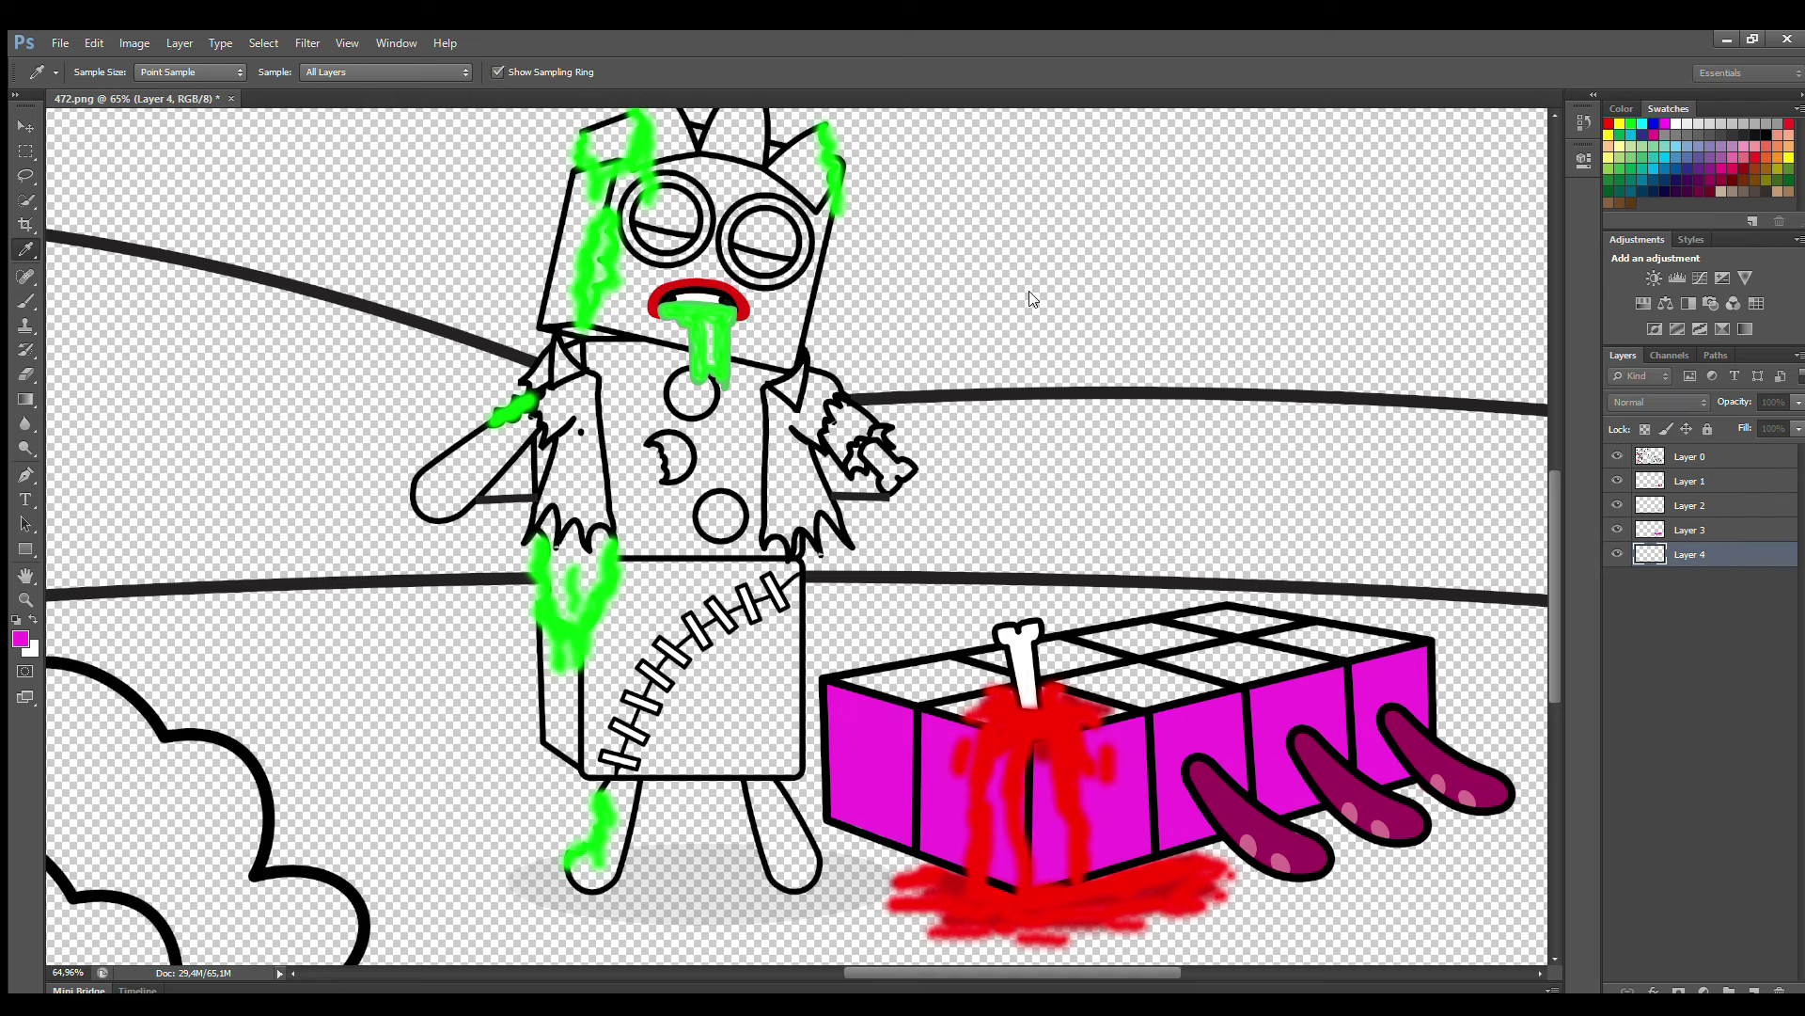
{"action": "mouse_move", "coordinate": [844, 691]}
{"action": "left_mouse_down"}
{"action": "mouse_move", "coordinate": [1401, 649]}
{"action": "mouse_move", "coordinate": [1127, 693]}
{"action": "mouse_move", "coordinate": [1219, 722]}
{"action": "left_mouse_up"}
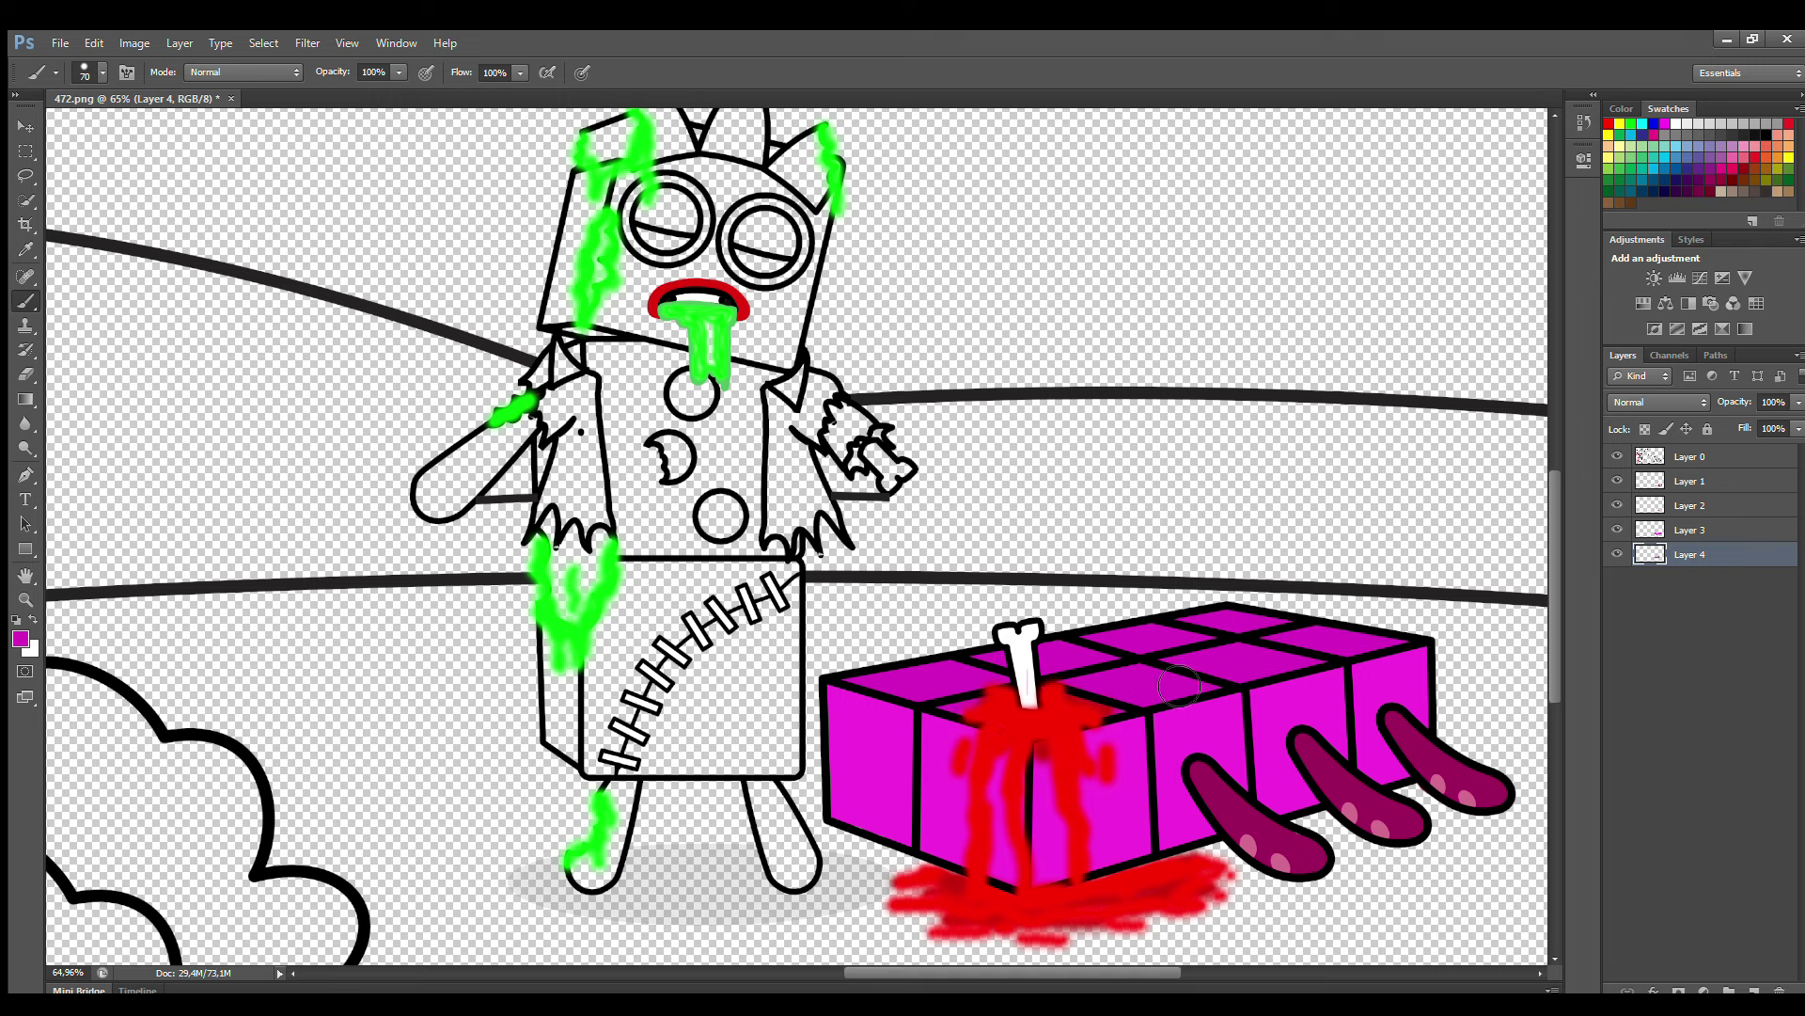
- On Layer 1, paint the zombie's chest buttons and the torn arm stump with the red sampled from its lips
{"action": "left_click", "coordinate": [1689, 480]}
{"action": "left_click", "coordinate": [745, 310], "text": "alt"}
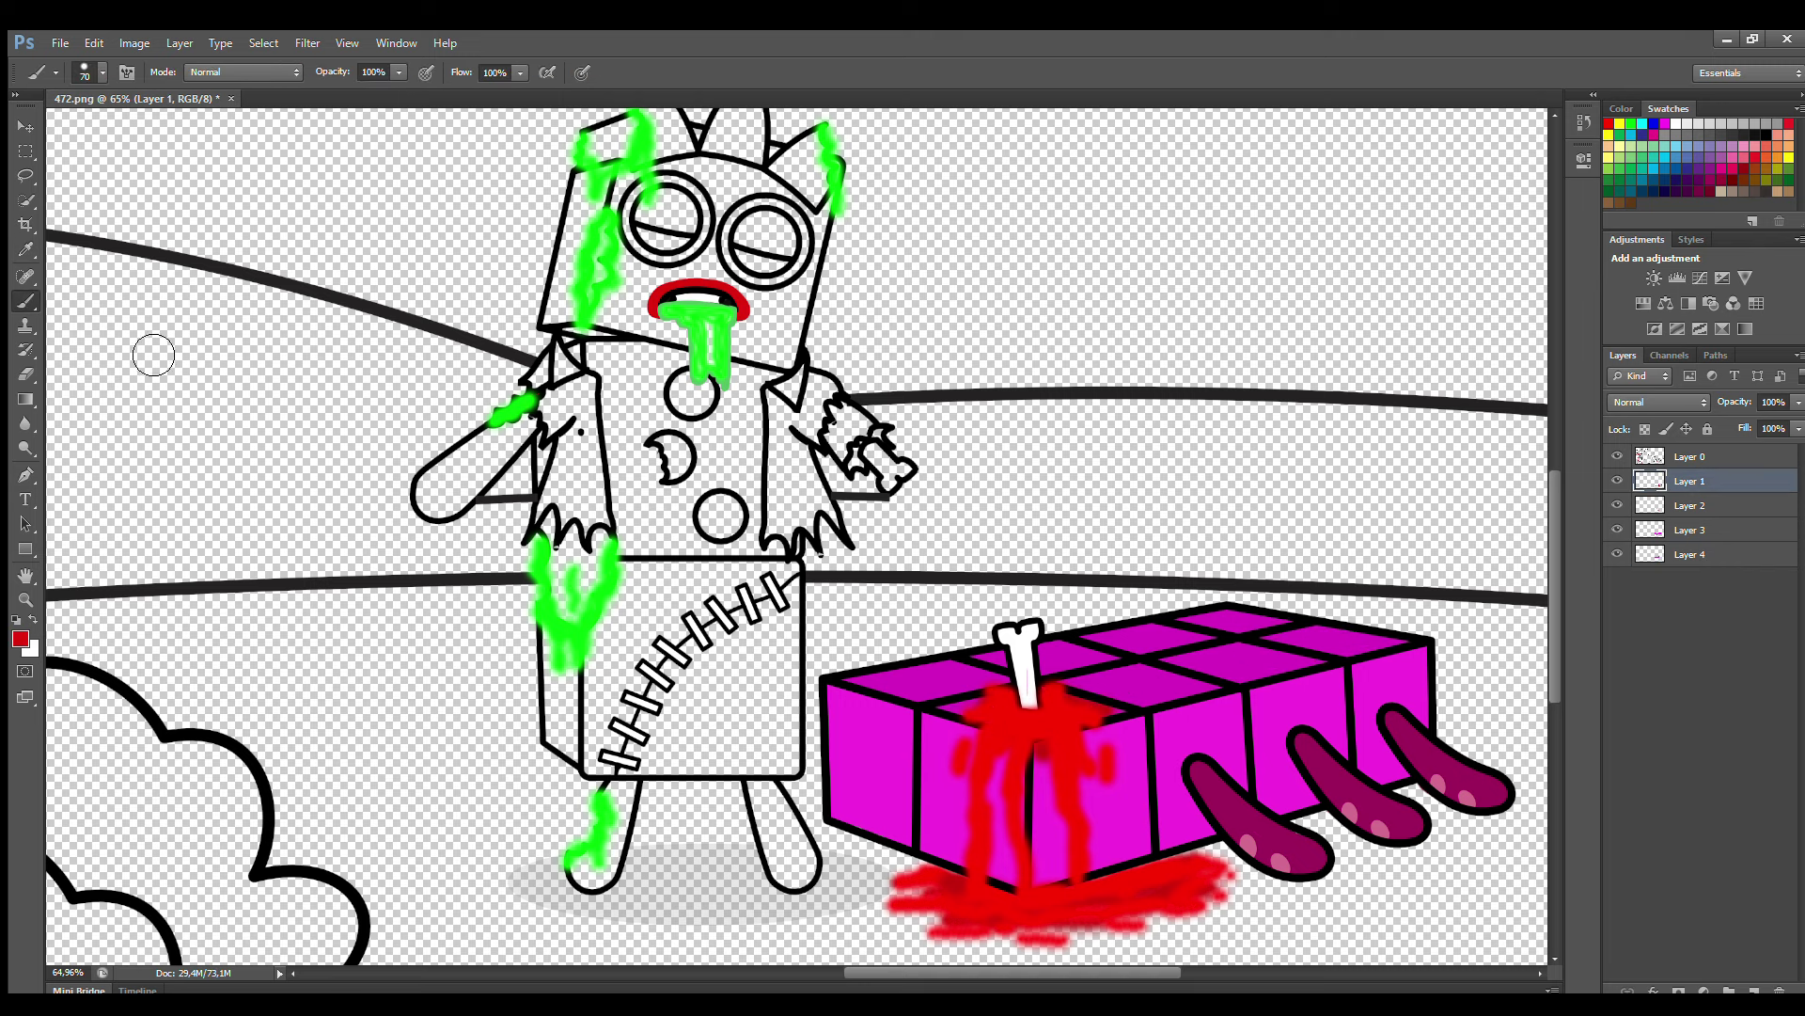
{"action": "key", "text": "bracketleft"}
{"action": "key", "text": "bracketleft"}
{"action": "key", "text": "bracketleft"}
{"action": "mouse_move", "coordinate": [694, 378]}
{"action": "left_mouse_down"}
{"action": "mouse_move", "coordinate": [675, 471]}
{"action": "mouse_move", "coordinate": [685, 454]}
{"action": "mouse_move", "coordinate": [657, 436]}
{"action": "mouse_move", "coordinate": [720, 508]}
{"action": "left_mouse_up"}
{"action": "mouse_move", "coordinate": [849, 407]}
{"action": "left_mouse_down"}
{"action": "mouse_move", "coordinate": [844, 456]}
{"action": "mouse_move", "coordinate": [854, 421]}
{"action": "left_mouse_up"}
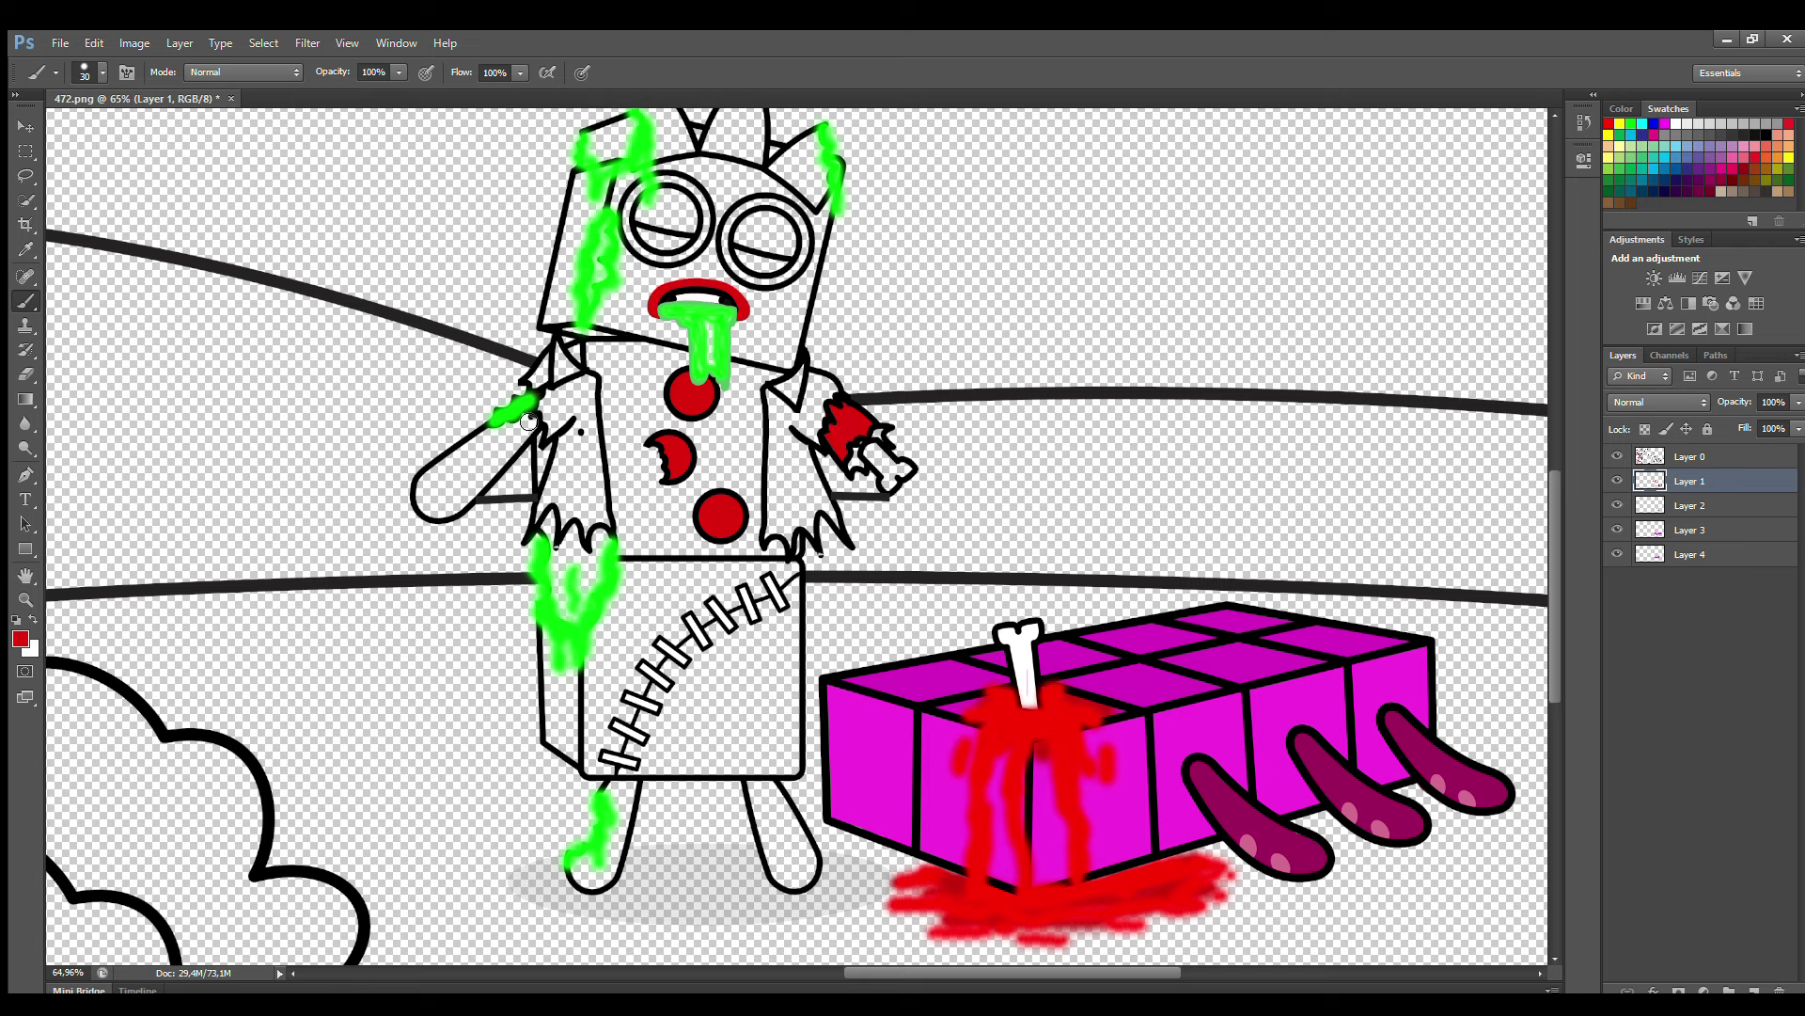
- Fill the zombie's intact arm and both legs with the same red
{"action": "mouse_move", "coordinate": [529, 421]}
{"action": "left_mouse_down"}
{"action": "mouse_move", "coordinate": [465, 497]}
{"action": "mouse_move", "coordinate": [418, 499]}
{"action": "mouse_move", "coordinate": [509, 428]}
{"action": "mouse_move", "coordinate": [506, 456]}
{"action": "left_mouse_up"}
{"action": "mouse_move", "coordinate": [616, 785]}
{"action": "left_mouse_down"}
{"action": "mouse_move", "coordinate": [606, 844]}
{"action": "mouse_move", "coordinate": [581, 865]}
{"action": "mouse_move", "coordinate": [601, 880]}
{"action": "mouse_move", "coordinate": [633, 793]}
{"action": "mouse_move", "coordinate": [613, 842]}
{"action": "left_mouse_up"}
{"action": "mouse_move", "coordinate": [756, 794]}
{"action": "left_mouse_down"}
{"action": "mouse_move", "coordinate": [766, 856]}
{"action": "mouse_move", "coordinate": [800, 879]}
{"action": "mouse_move", "coordinate": [773, 795]}
{"action": "mouse_move", "coordinate": [798, 851]}
{"action": "left_mouse_up"}
- Paint the zombie's crown spikes red and both of its eyes orange
{"action": "key", "text": "e"}
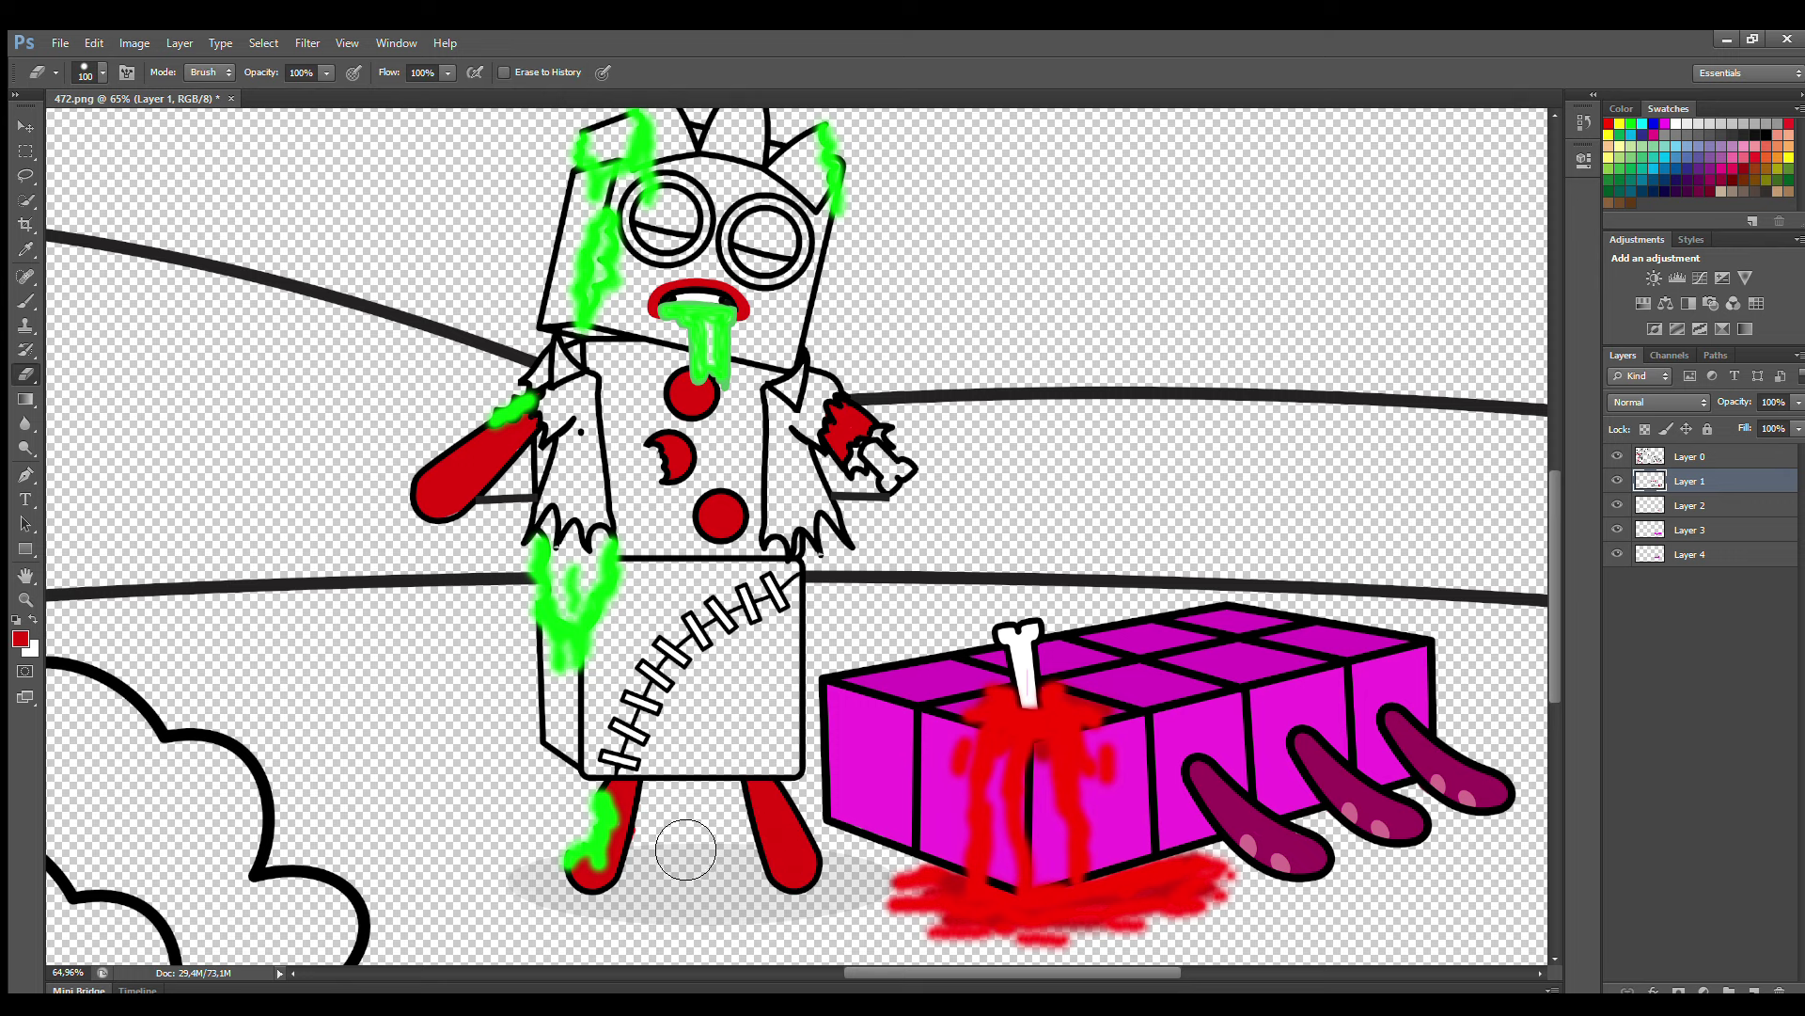
{"action": "scroll", "coordinate": [1547, 634], "scroll_direction": "up", "scroll_amount": 1}
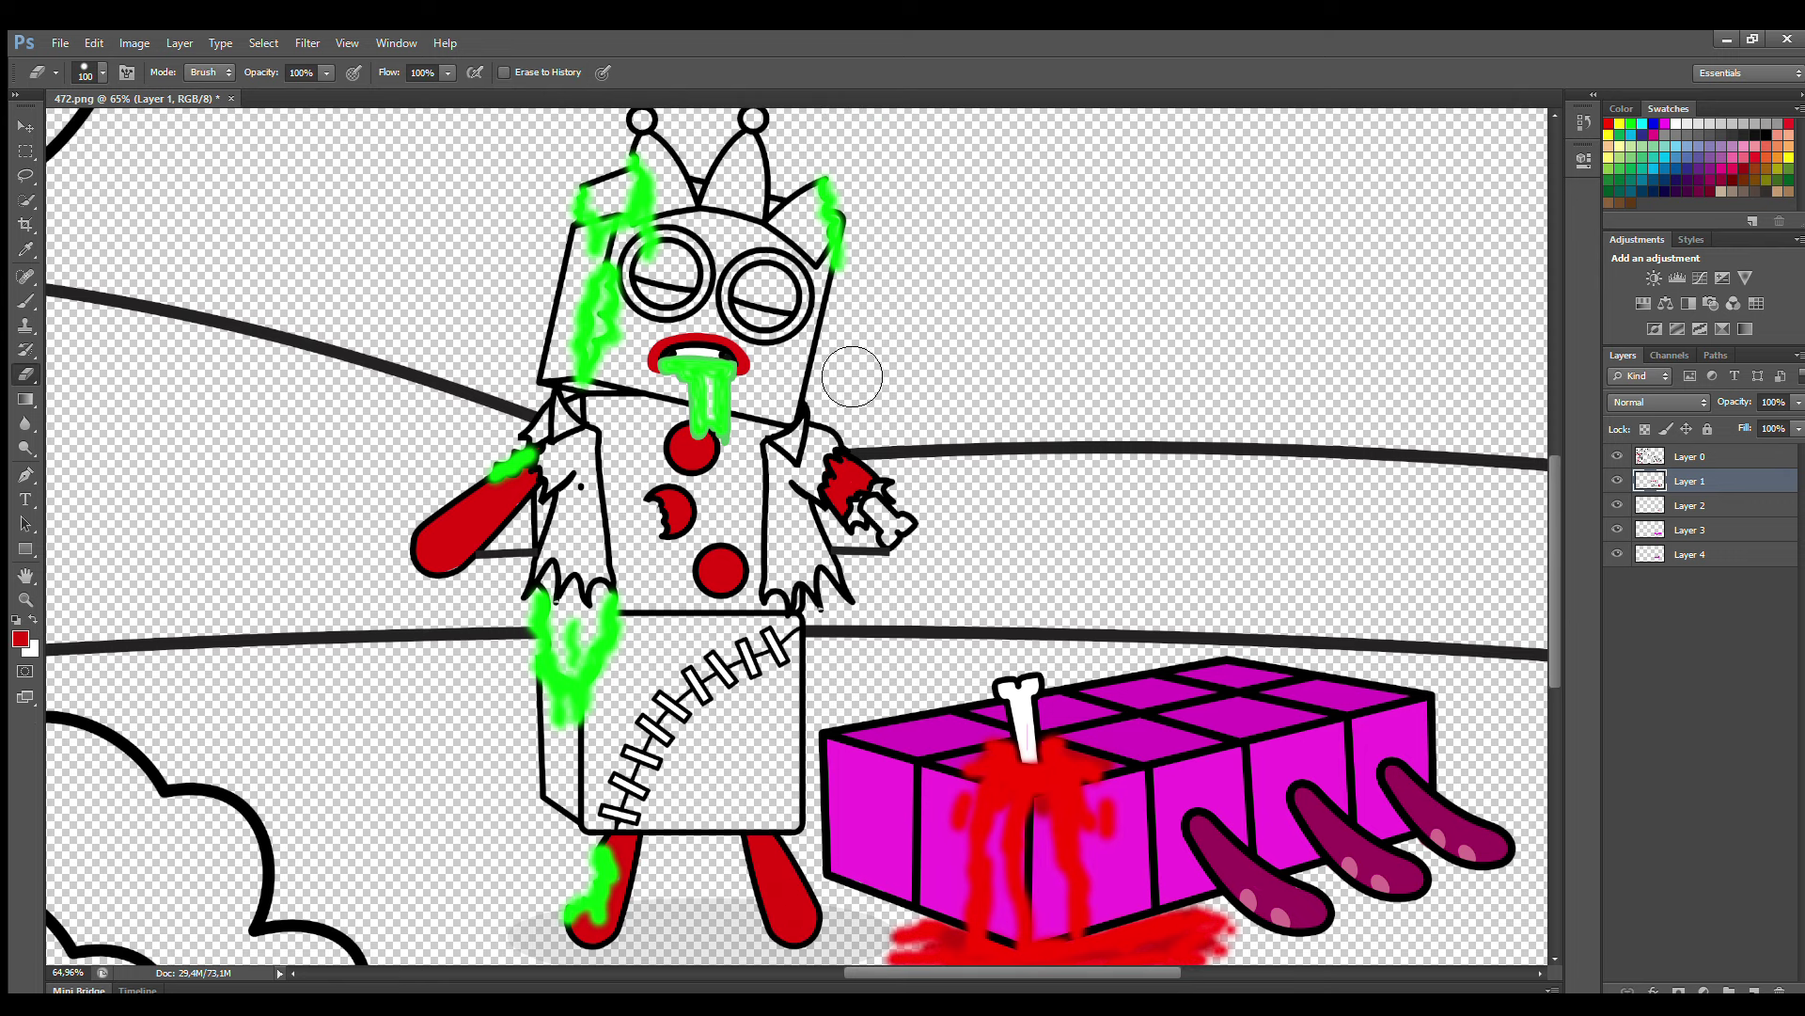
{"action": "key", "text": "bracketleft"}
{"action": "key", "text": "bracketleft"}
{"action": "key", "text": "bracketleft"}
{"action": "key", "text": "bracketleft"}
{"action": "key", "text": "bracketleft"}
{"action": "key", "text": "bracketleft"}
{"action": "key", "text": "b"}
{"action": "mouse_move", "coordinate": [645, 141]}
{"action": "left_mouse_down"}
{"action": "mouse_move", "coordinate": [647, 205]}
{"action": "mouse_move", "coordinate": [692, 206]}
{"action": "mouse_move", "coordinate": [651, 141]}
{"action": "mouse_move", "coordinate": [712, 200]}
{"action": "mouse_move", "coordinate": [742, 150]}
{"action": "mouse_move", "coordinate": [761, 213]}
{"action": "mouse_move", "coordinate": [739, 205]}
{"action": "mouse_move", "coordinate": [745, 165]}
{"action": "mouse_move", "coordinate": [740, 193]}
{"action": "mouse_move", "coordinate": [821, 213]}
{"action": "mouse_move", "coordinate": [819, 252]}
{"action": "mouse_move", "coordinate": [813, 216]}
{"action": "left_mouse_up"}
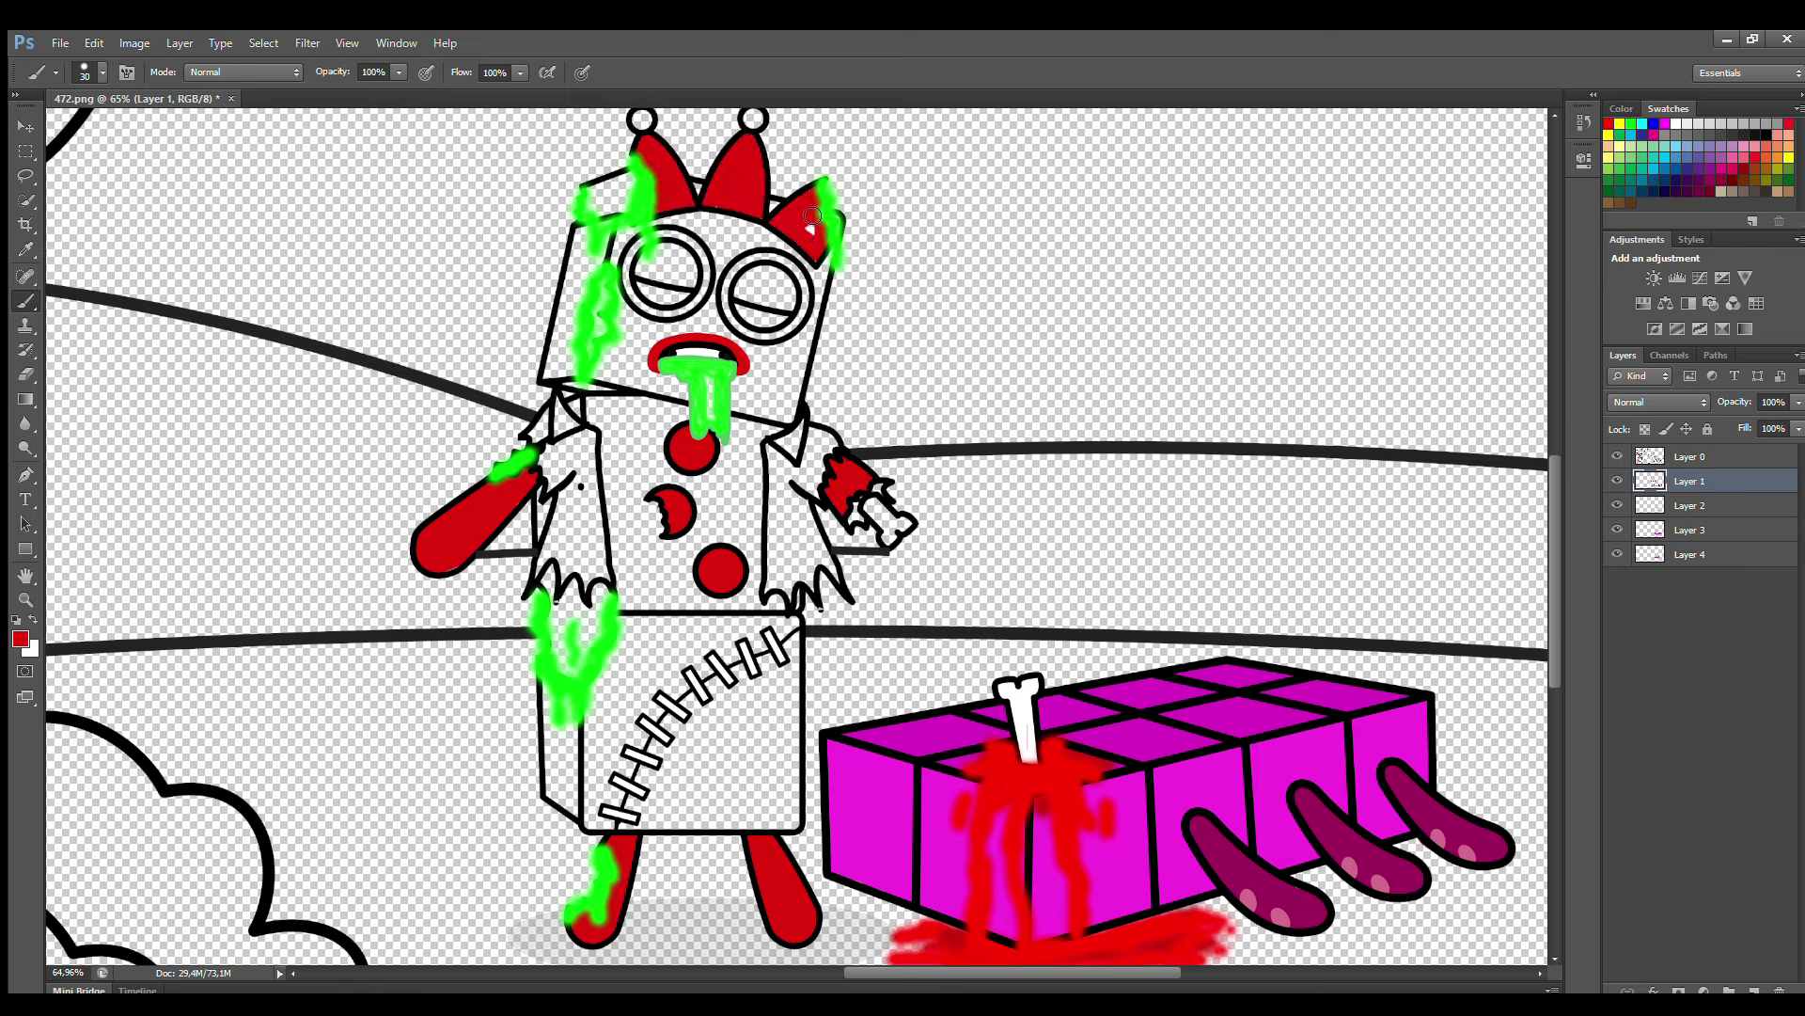
{"action": "left_click", "coordinate": [1777, 162]}
{"action": "mouse_move", "coordinate": [656, 243]}
{"action": "left_mouse_down"}
{"action": "mouse_move", "coordinate": [648, 307]}
{"action": "mouse_move", "coordinate": [671, 313]}
{"action": "mouse_move", "coordinate": [704, 279]}
{"action": "mouse_move", "coordinate": [685, 244]}
{"action": "mouse_move", "coordinate": [656, 246]}
{"action": "mouse_move", "coordinate": [658, 288]}
{"action": "mouse_move", "coordinate": [678, 291]}
{"action": "mouse_move", "coordinate": [673, 254]}
{"action": "mouse_move", "coordinate": [740, 279]}
{"action": "mouse_move", "coordinate": [729, 294]}
{"action": "mouse_move", "coordinate": [760, 331]}
{"action": "mouse_move", "coordinate": [802, 313]}
{"action": "mouse_move", "coordinate": [784, 267]}
{"action": "mouse_move", "coordinate": [759, 279]}
{"action": "mouse_move", "coordinate": [764, 321]}
{"action": "left_mouse_up"}
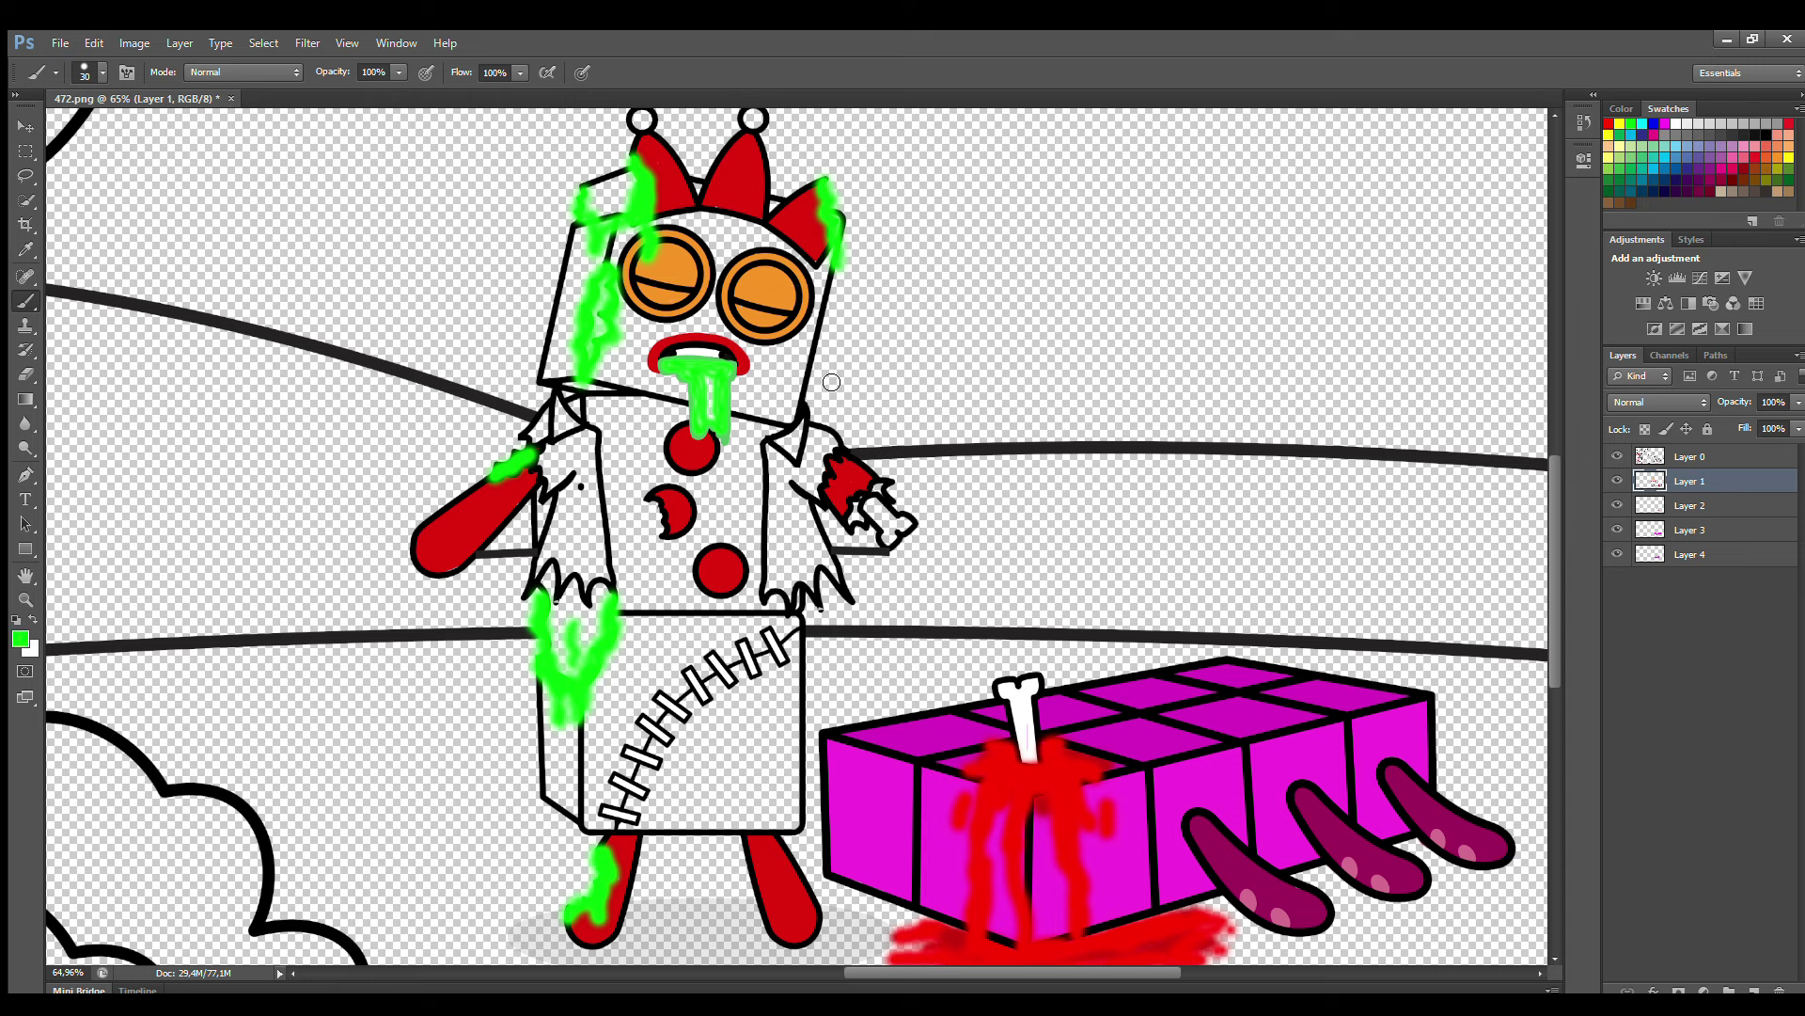
- Fill the slime areas on the zombie's face, mouth, torn jacket hem and crown corner with a darker green
{"action": "left_click", "coordinate": [25, 641]}
{"action": "left_click", "coordinate": [857, 393]}
{"action": "left_click", "coordinate": [1065, 284]}
{"action": "left_click_drag", "start_coordinate": [603, 286], "coordinate": [598, 336]}
{"action": "left_click_drag", "start_coordinate": [703, 391], "coordinate": [715, 388]}
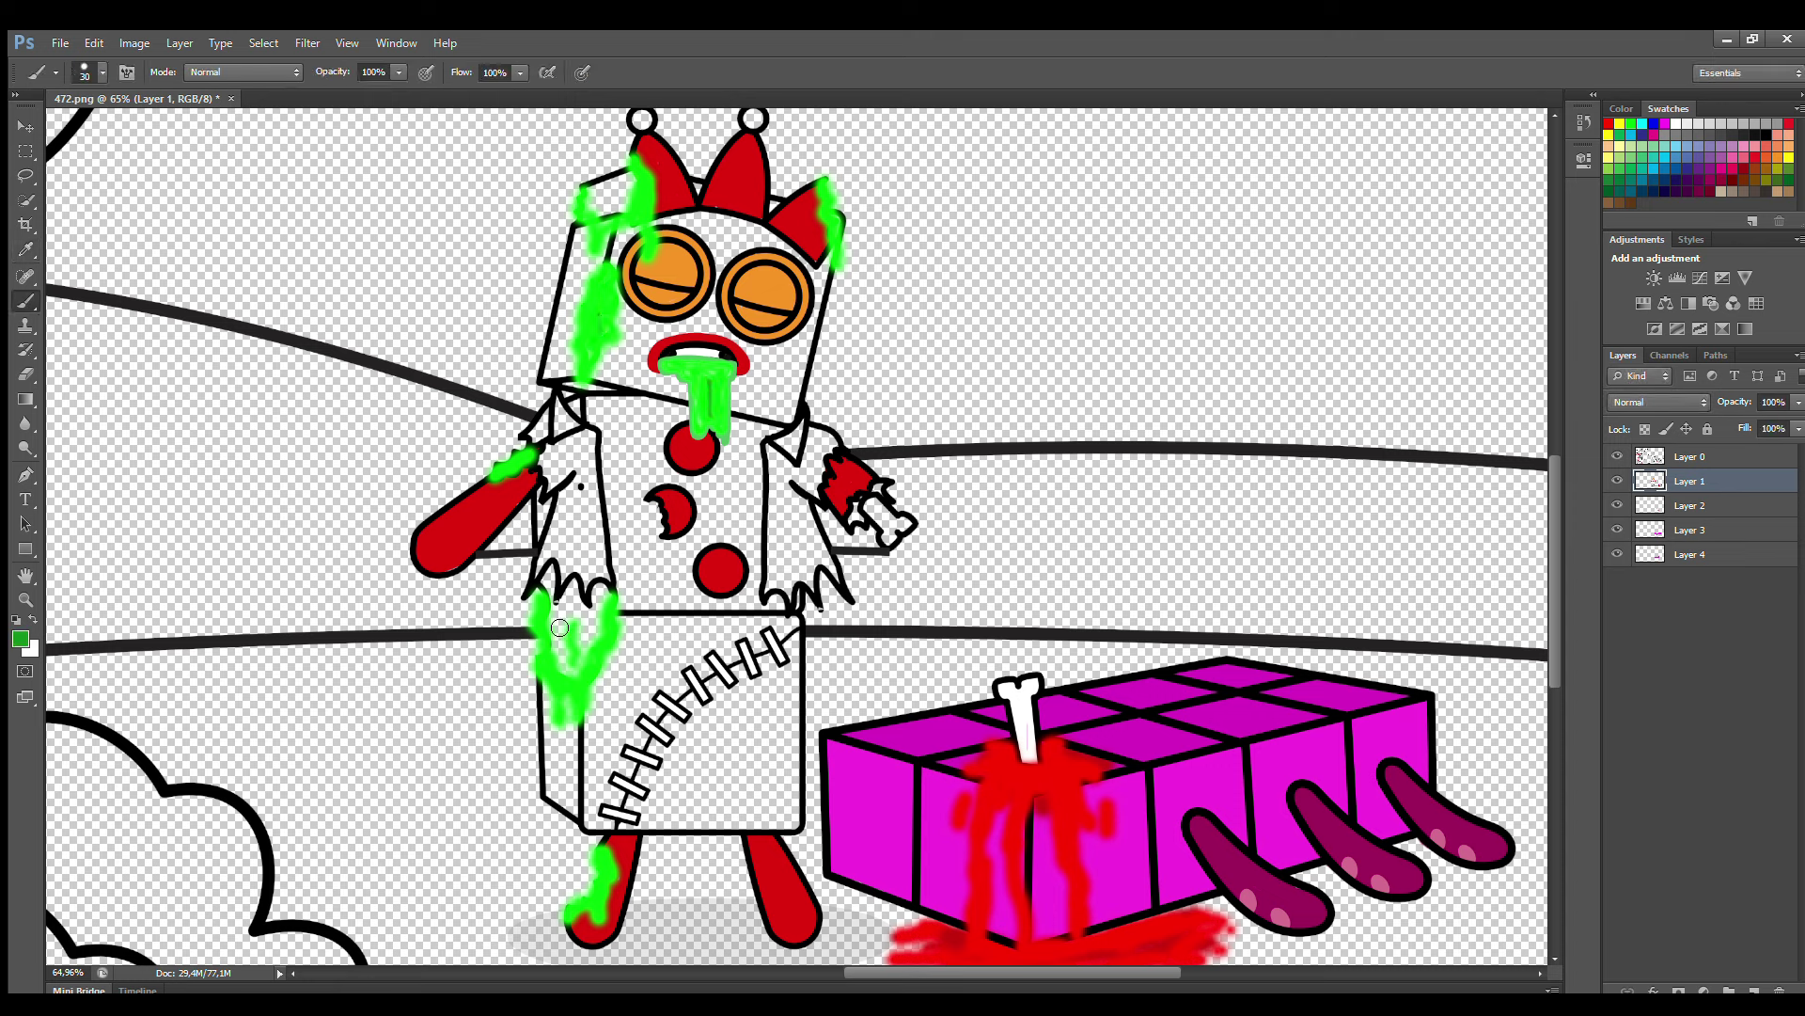
{"action": "mouse_move", "coordinate": [559, 628]}
{"action": "left_mouse_down"}
{"action": "mouse_move", "coordinate": [603, 603]}
{"action": "mouse_move", "coordinate": [578, 619]}
{"action": "mouse_move", "coordinate": [572, 594]}
{"action": "mouse_move", "coordinate": [603, 601]}
{"action": "mouse_move", "coordinate": [549, 590]}
{"action": "left_mouse_up"}
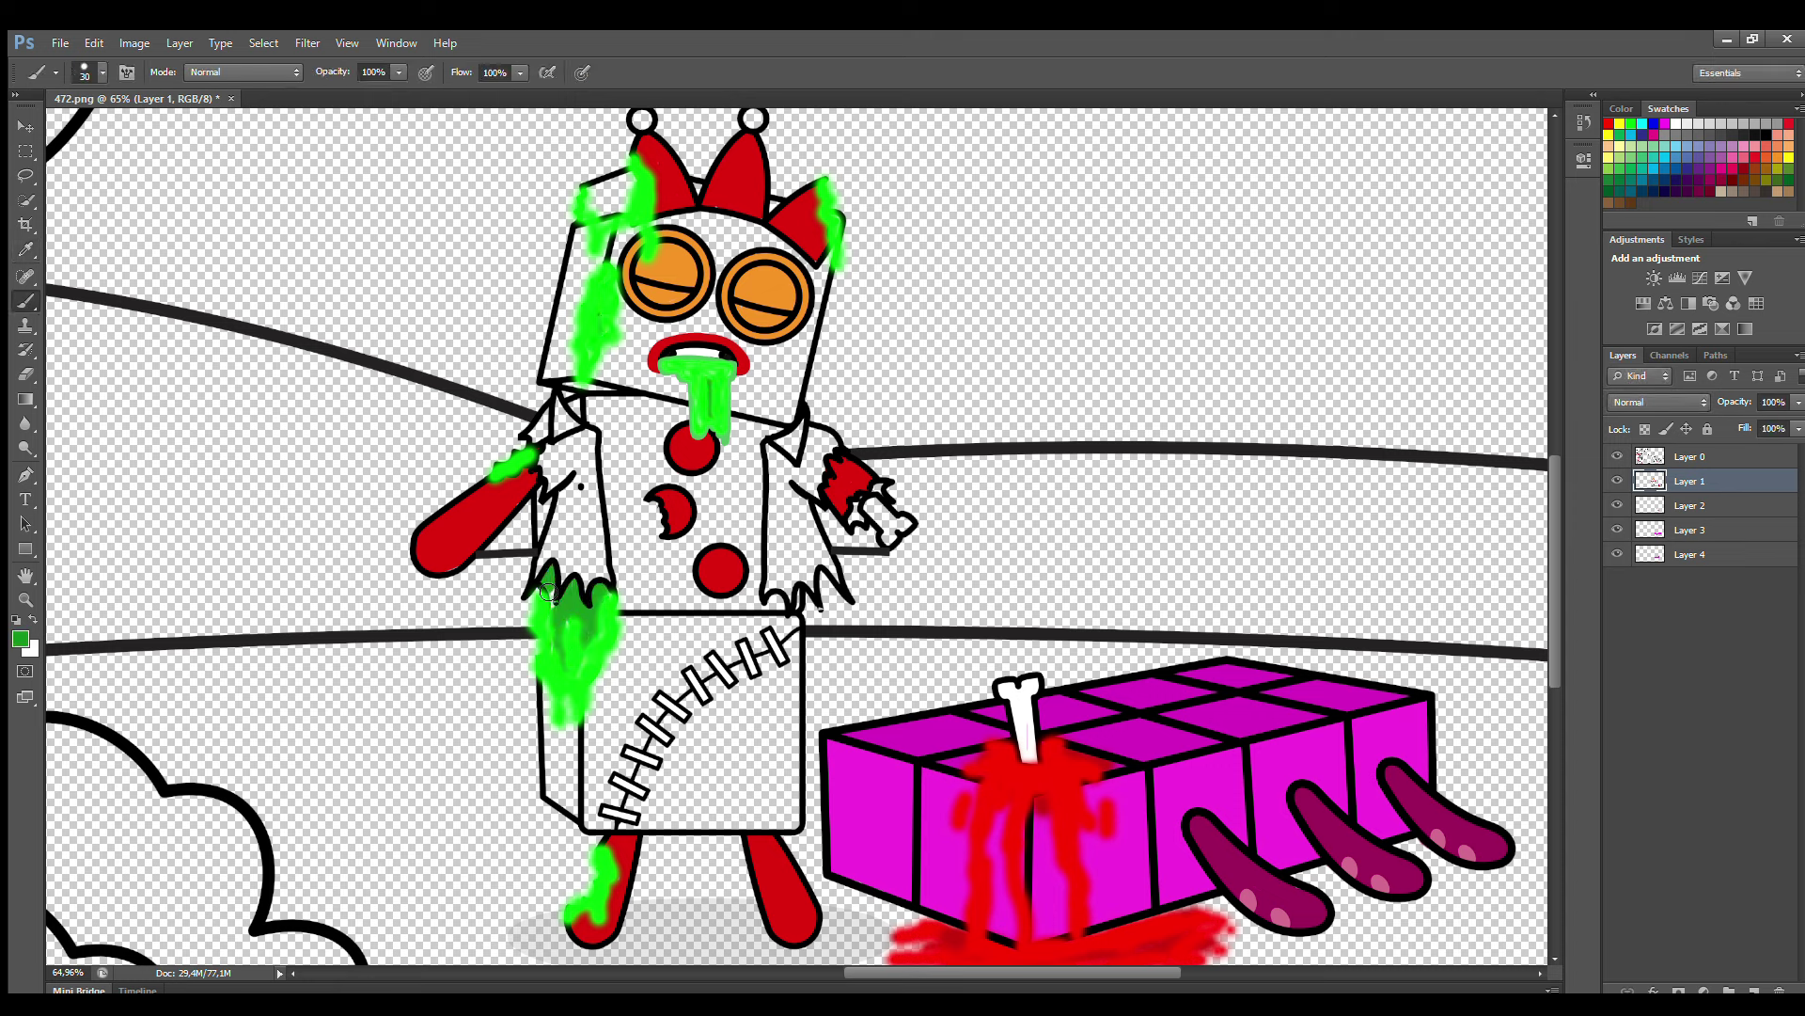
{"action": "mouse_move", "coordinate": [636, 182]}
{"action": "left_mouse_down"}
{"action": "mouse_move", "coordinate": [592, 212]}
{"action": "mouse_move", "coordinate": [609, 199]}
{"action": "left_mouse_up"}
- Paint the zombie's exposed arm bone white on Layer 1, and fill the gaps around it dark green on Layer 2
{"action": "left_click", "coordinate": [1692, 457]}
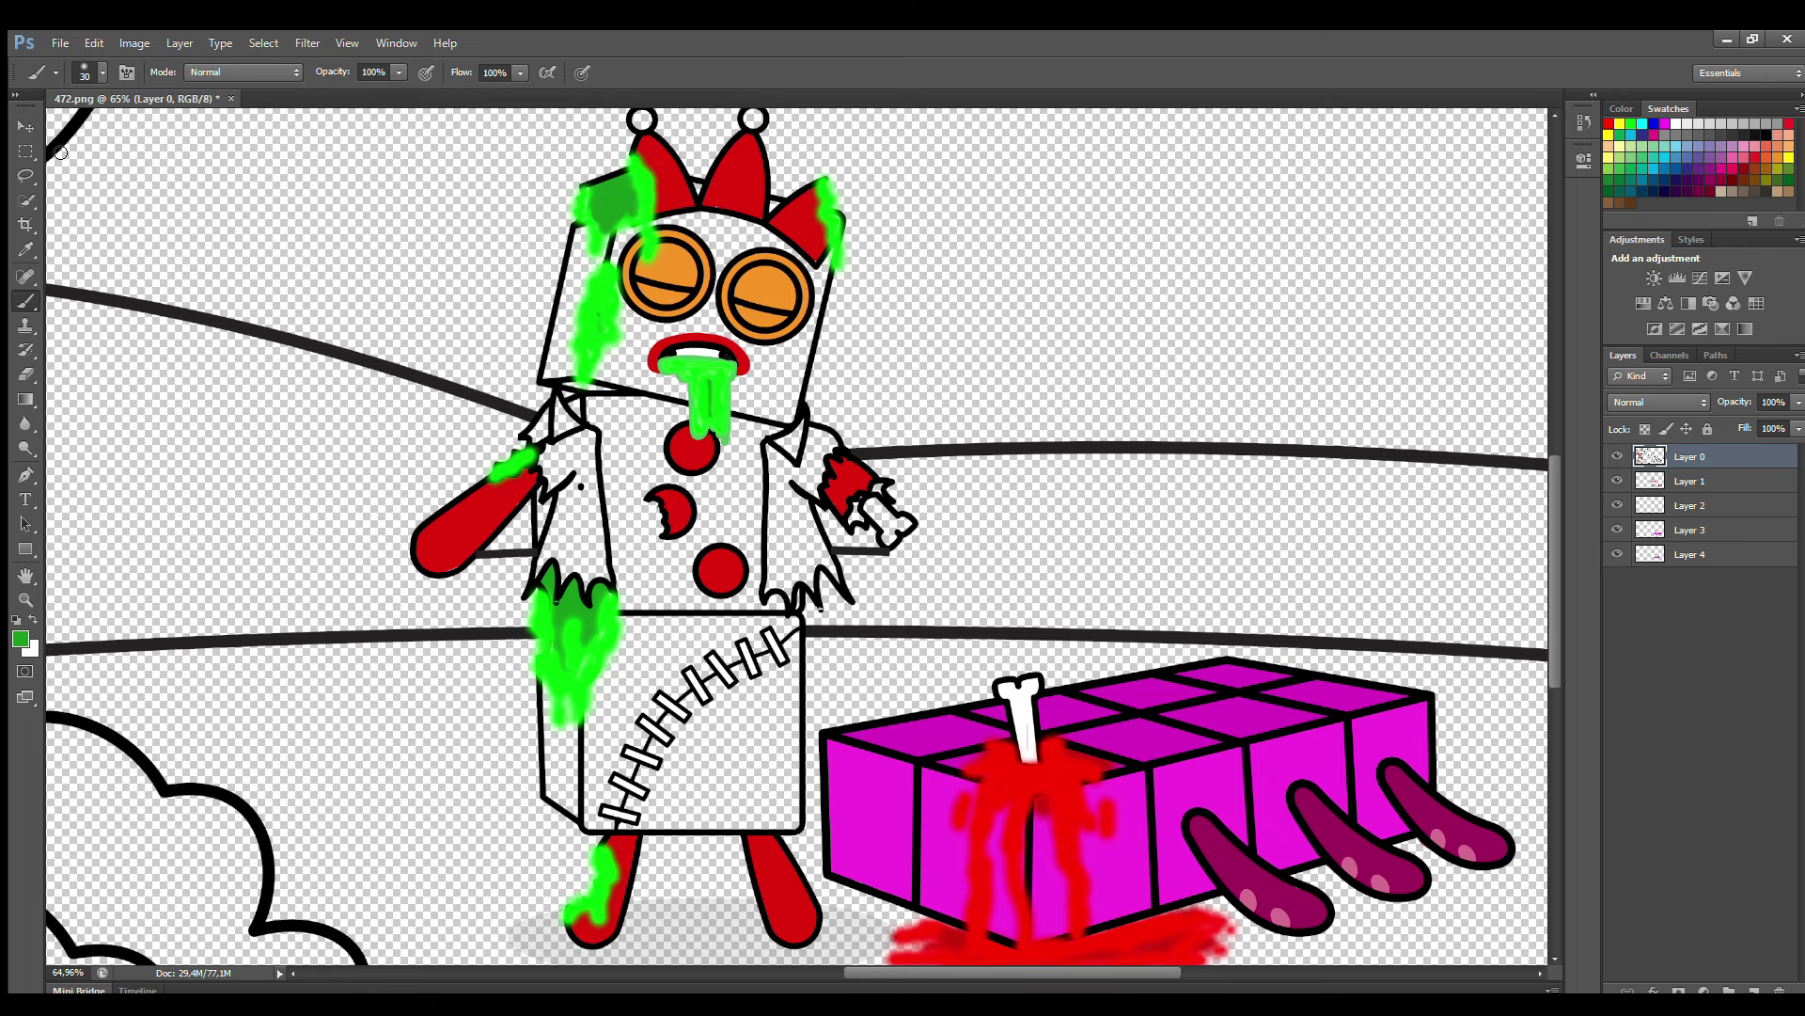
{"action": "left_click", "coordinate": [1701, 506]}
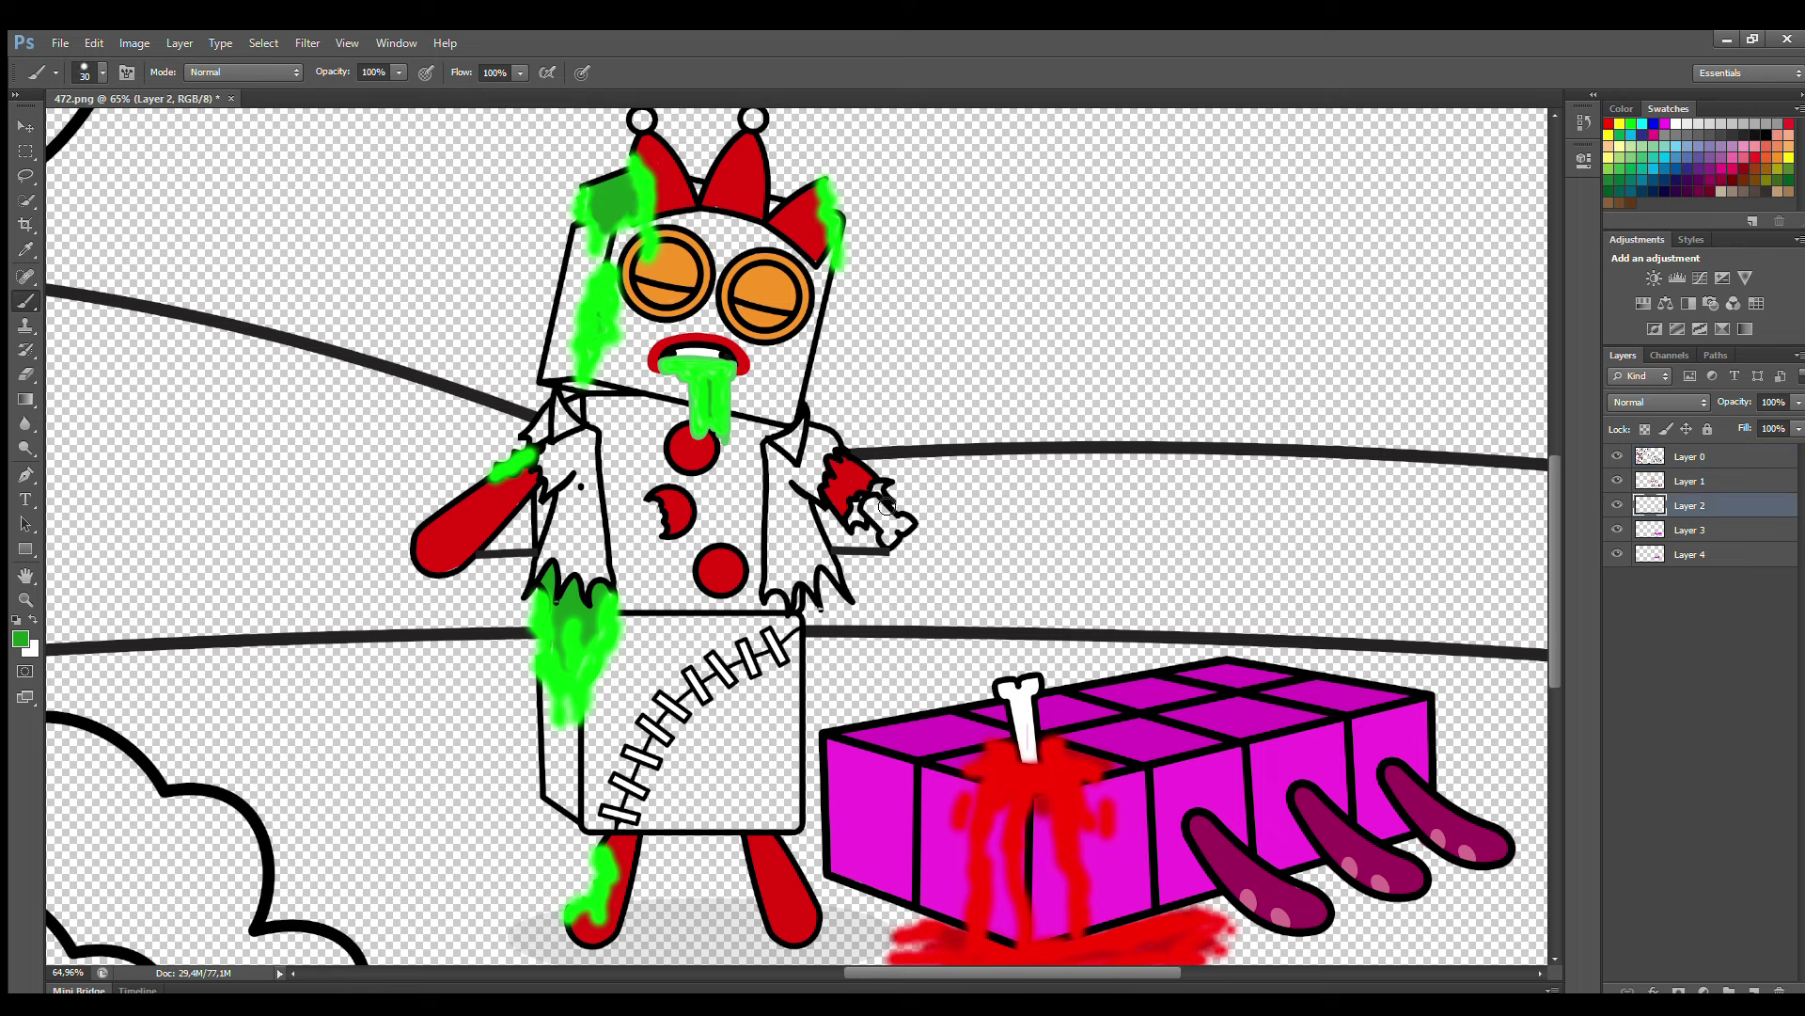
{"action": "left_click", "coordinate": [1690, 482]}
{"action": "left_click", "coordinate": [1677, 124]}
{"action": "mouse_move", "coordinate": [876, 505]}
{"action": "left_mouse_down"}
{"action": "mouse_move", "coordinate": [890, 534]}
{"action": "mouse_move", "coordinate": [867, 515]}
{"action": "left_mouse_up"}
{"action": "left_click", "coordinate": [1701, 507]}
{"action": "left_click", "coordinate": [613, 202], "text": "alt"}
- Paint both halves of the zombie's torn jacket orange on Layer 2
{"action": "mouse_move", "coordinate": [562, 406]}
{"action": "left_mouse_down"}
{"action": "mouse_move", "coordinate": [560, 507]}
{"action": "mouse_move", "coordinate": [544, 578]}
{"action": "mouse_move", "coordinate": [597, 580]}
{"action": "mouse_move", "coordinate": [583, 431]}
{"action": "mouse_move", "coordinate": [565, 428]}
{"action": "mouse_move", "coordinate": [581, 533]}
{"action": "left_mouse_up"}
{"action": "key", "text": "bracketright"}
{"action": "mouse_move", "coordinate": [810, 434]}
{"action": "left_mouse_down"}
{"action": "mouse_move", "coordinate": [777, 451]}
{"action": "mouse_move", "coordinate": [770, 585]}
{"action": "mouse_move", "coordinate": [833, 569]}
{"action": "left_mouse_up"}
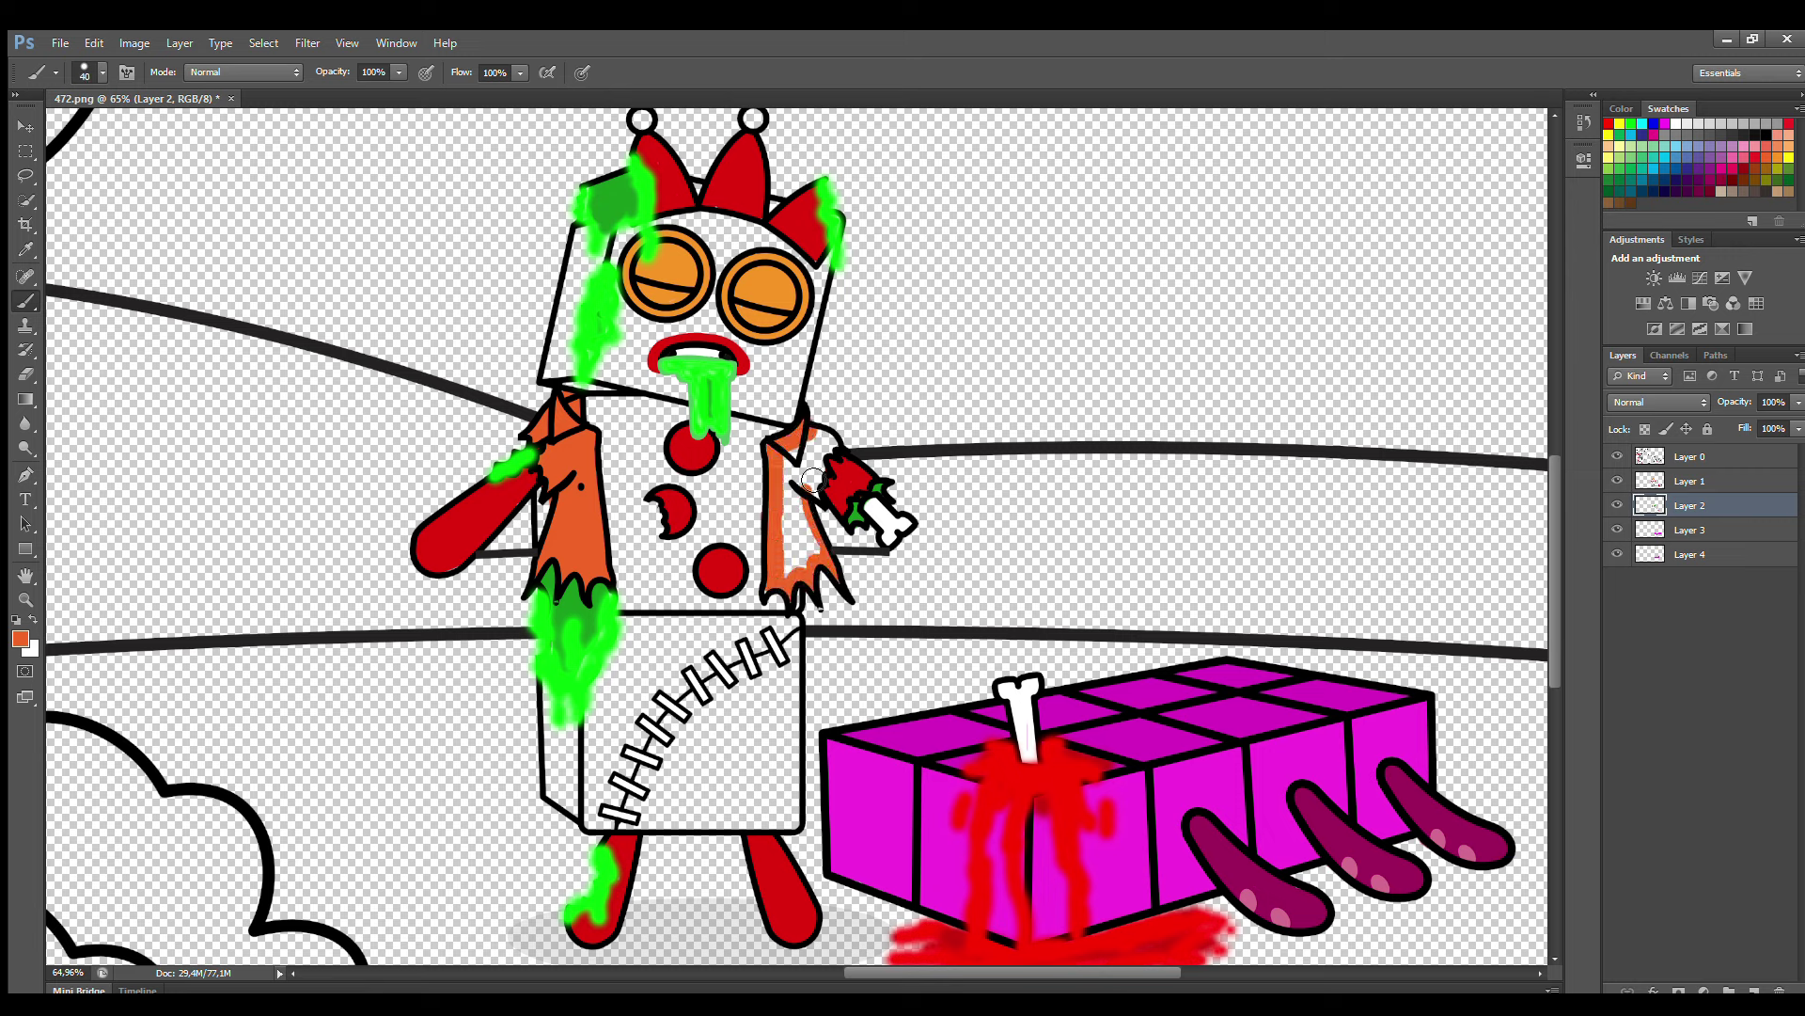
{"action": "mouse_move", "coordinate": [812, 481]}
{"action": "left_mouse_down"}
{"action": "mouse_move", "coordinate": [810, 440]}
{"action": "mouse_move", "coordinate": [795, 564]}
{"action": "mouse_move", "coordinate": [817, 552]}
{"action": "left_mouse_up"}
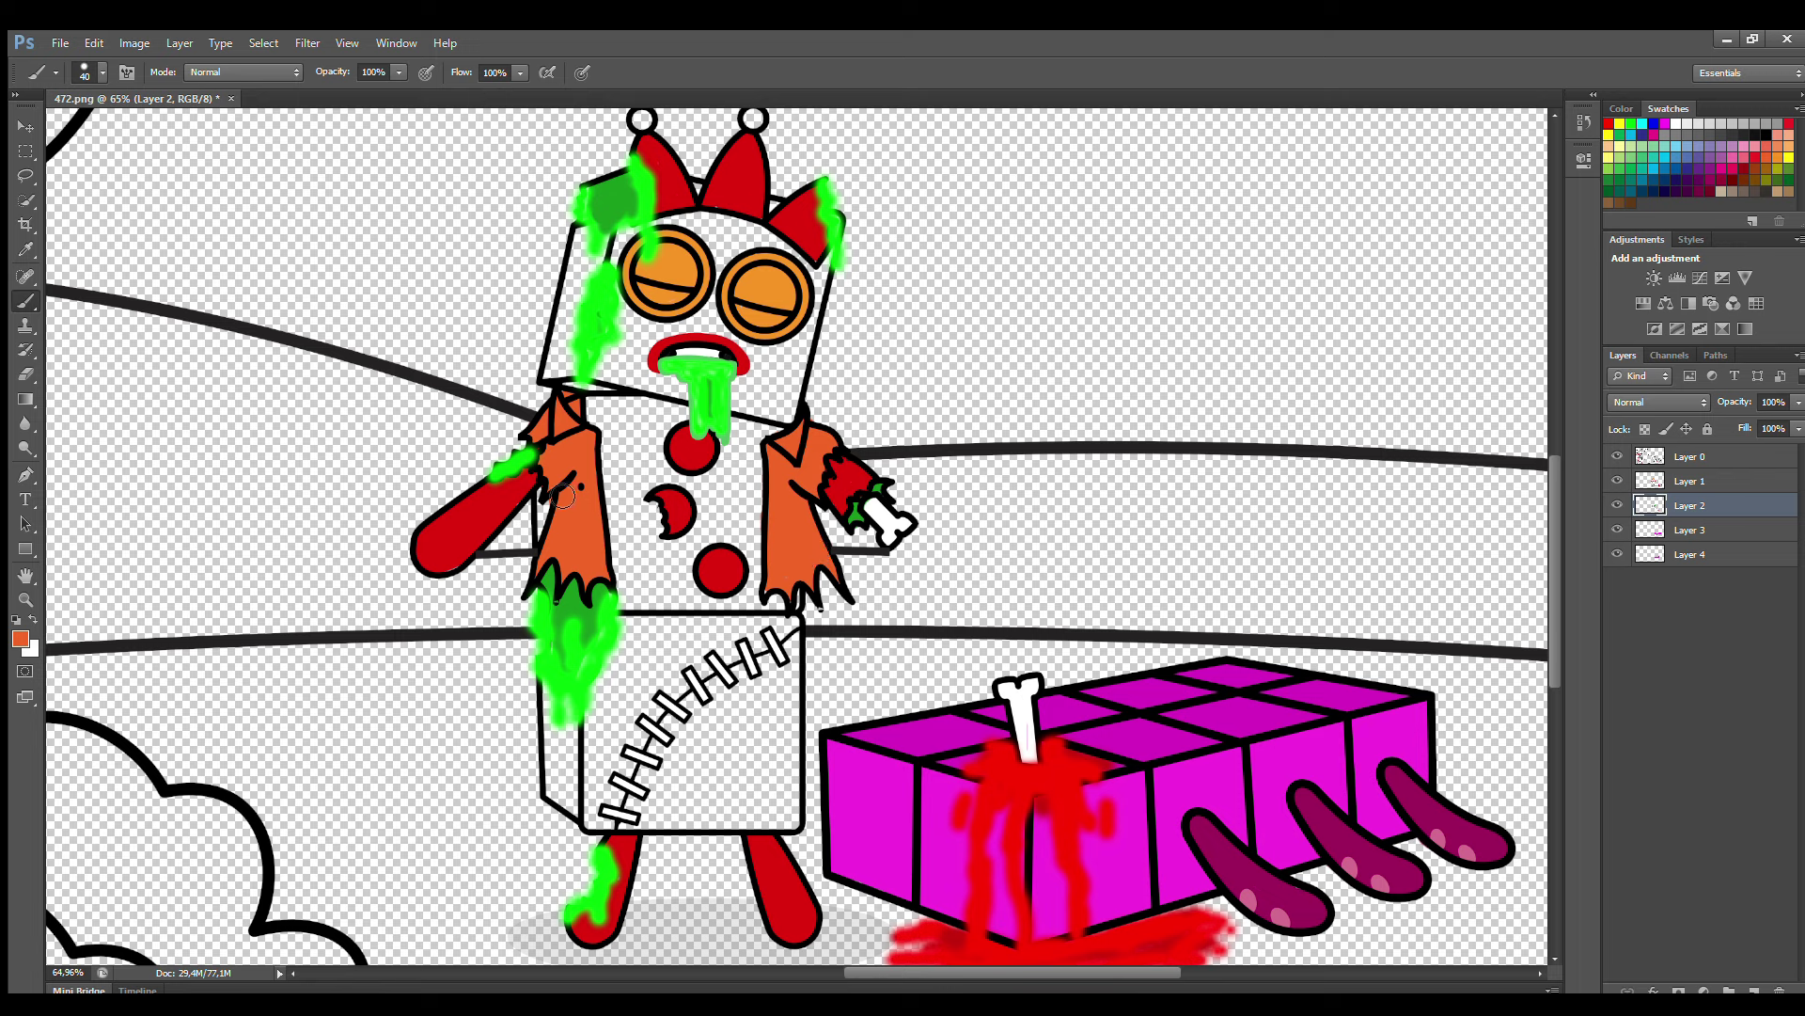
- Erase the stray horizontal line segments beside the zombie's jacket on Layer 0
{"action": "left_click", "coordinate": [1688, 457]}
{"action": "key", "text": "e"}
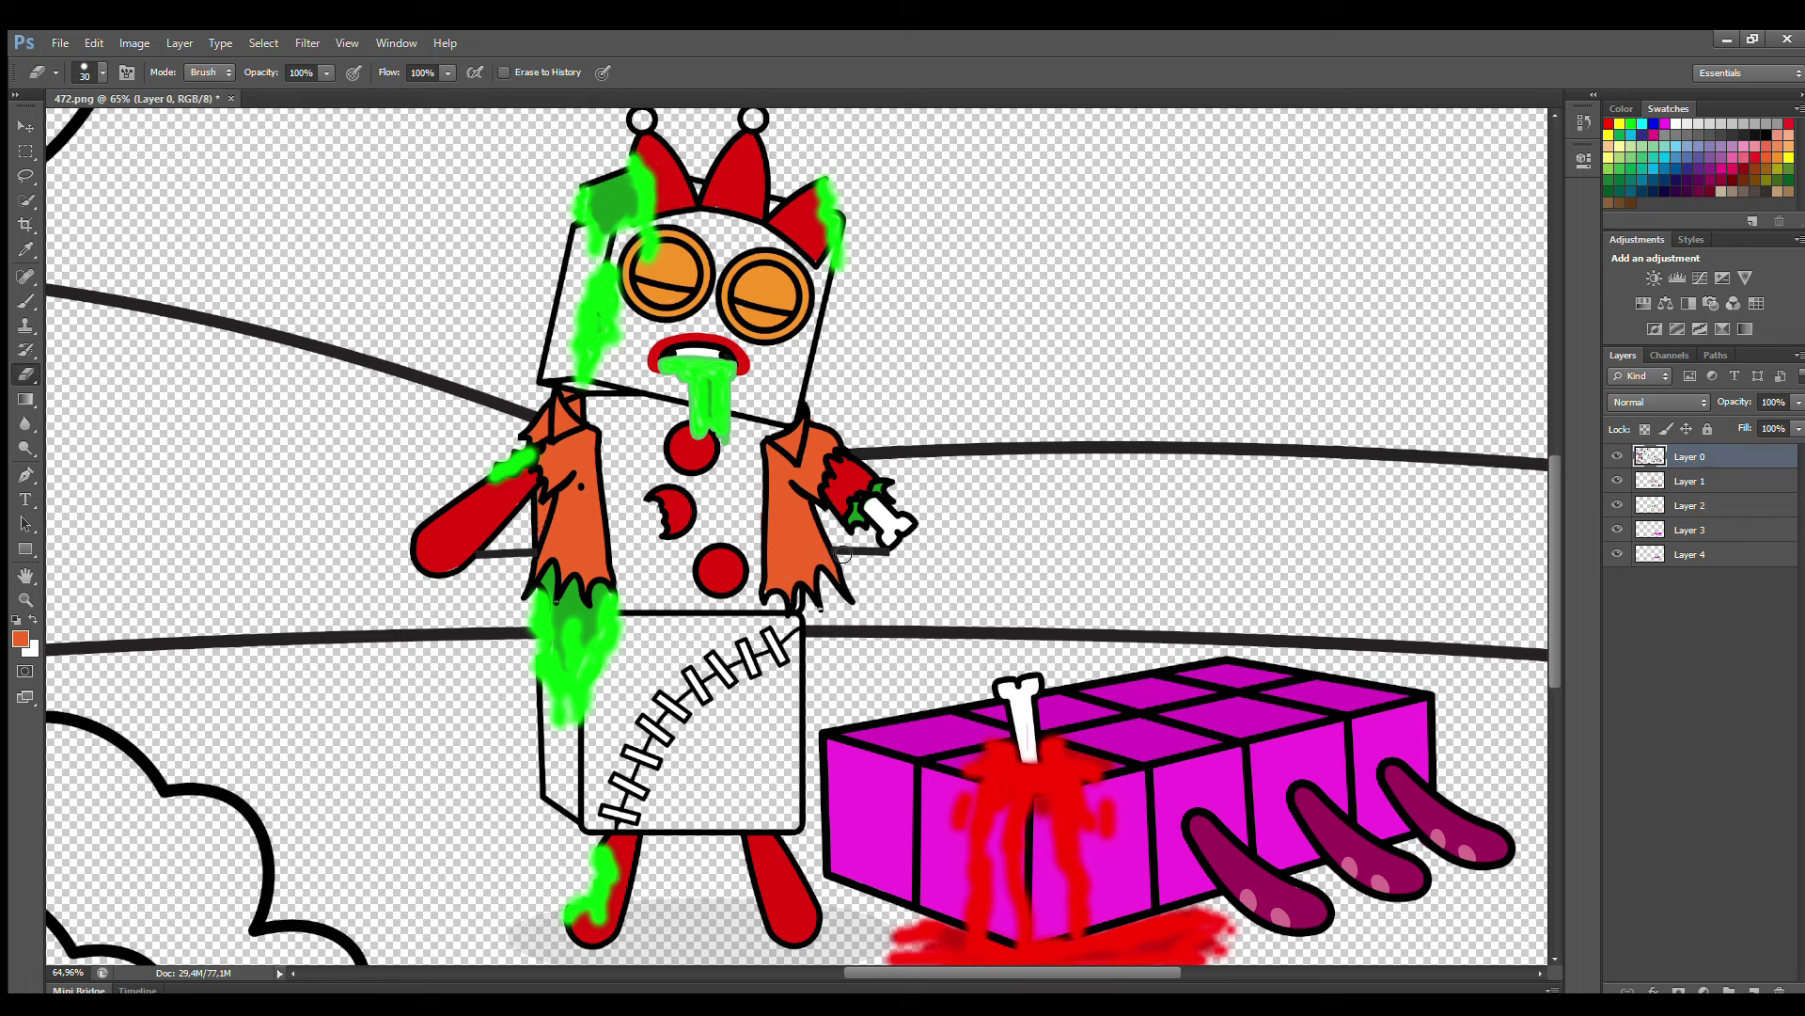
{"action": "left_click_drag", "start_coordinate": [843, 555], "coordinate": [871, 553]}
- On Layer 3, paint the crown's ball tips and the front of the zombie's head and body bright yellow
{"action": "left_click", "coordinate": [1689, 531]}
{"action": "key", "text": "b"}
{"action": "left_click", "coordinate": [1790, 157]}
{"action": "left_click_drag", "start_coordinate": [641, 116], "coordinate": [755, 123]}
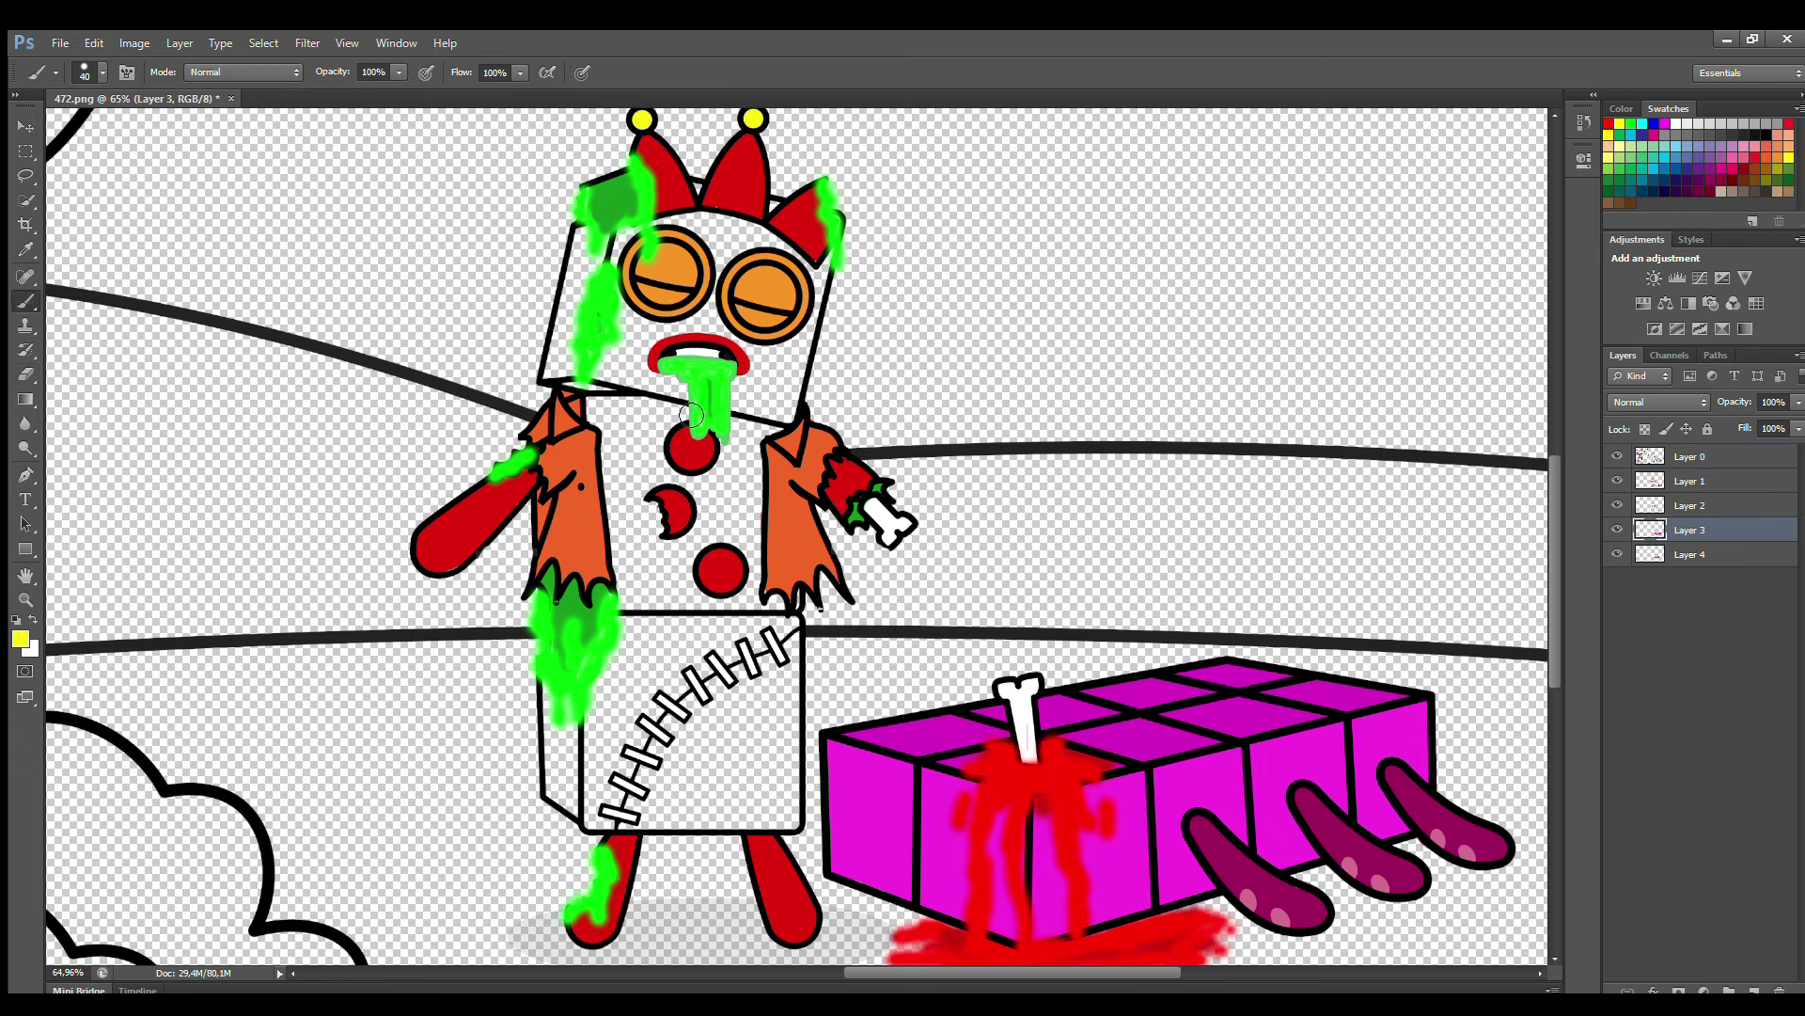
{"action": "key", "text": "]"}
{"action": "mouse_move", "coordinate": [697, 202]}
{"action": "left_mouse_down"}
{"action": "mouse_move", "coordinate": [771, 211]}
{"action": "mouse_move", "coordinate": [823, 301]}
{"action": "mouse_move", "coordinate": [785, 413]}
{"action": "left_mouse_up"}
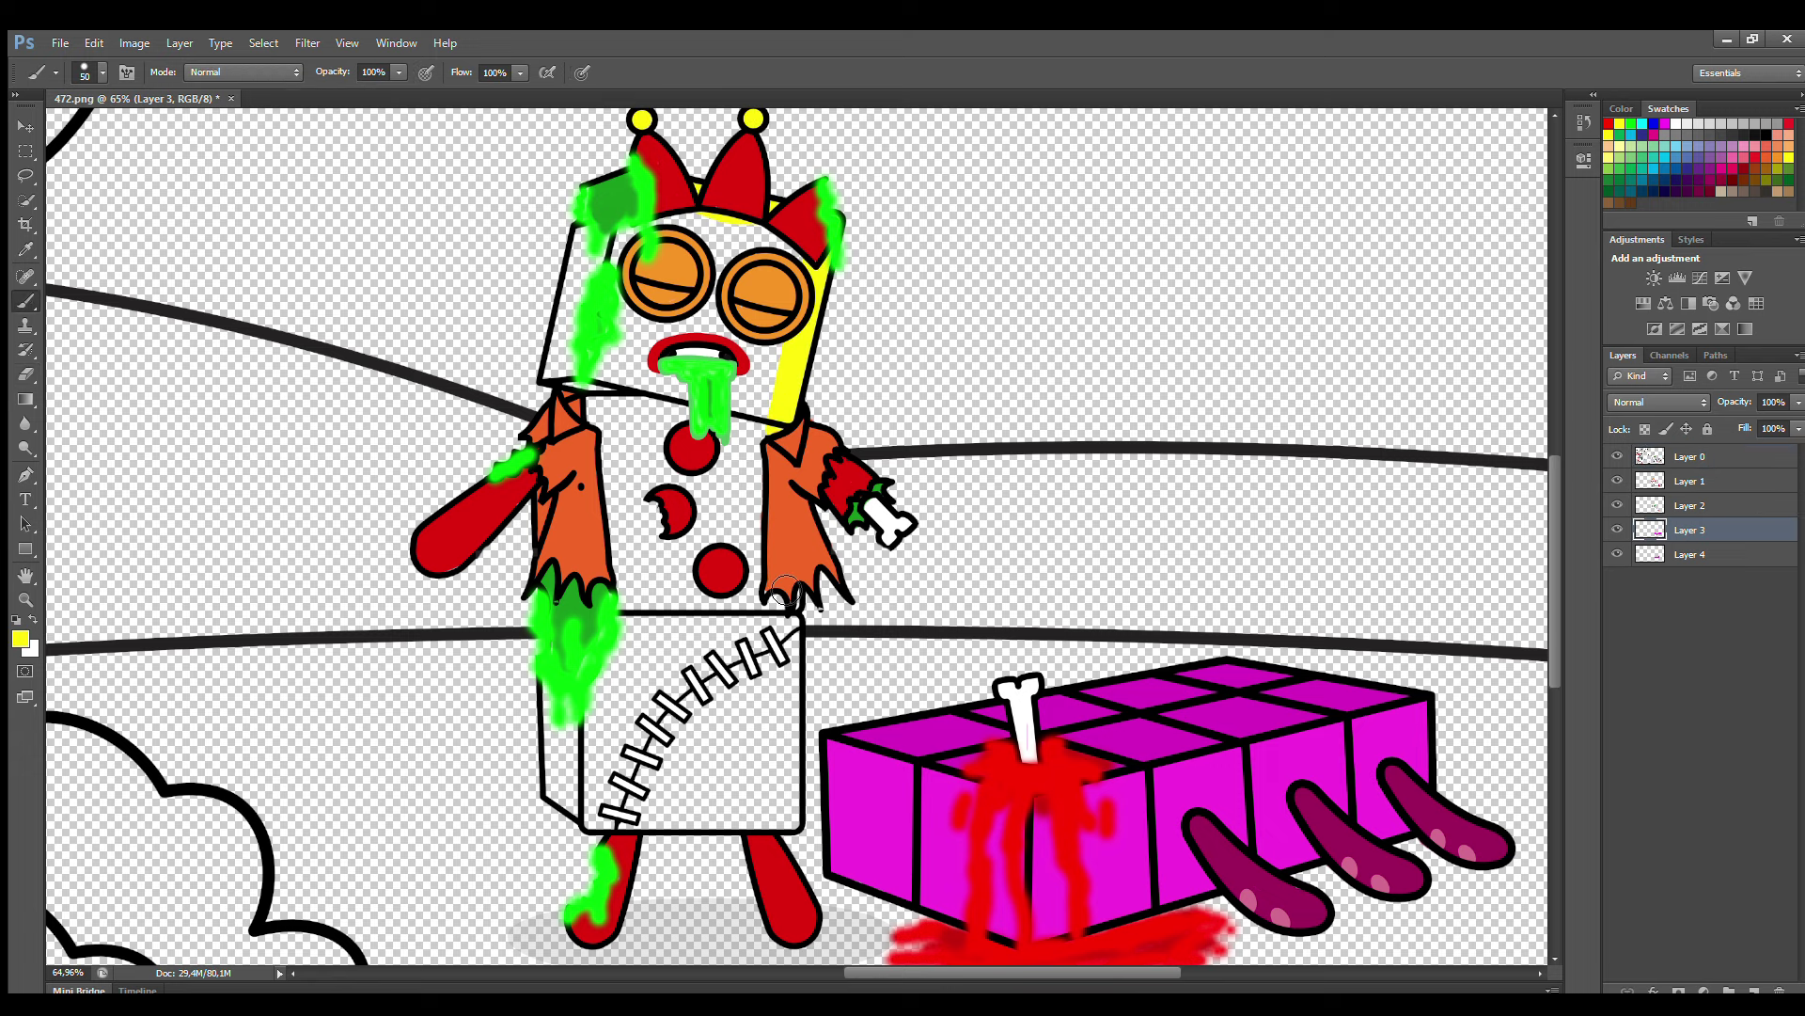
{"action": "mouse_move", "coordinate": [785, 591]}
{"action": "left_mouse_down"}
{"action": "mouse_move", "coordinate": [796, 828]}
{"action": "mouse_move", "coordinate": [601, 815]}
{"action": "mouse_move", "coordinate": [602, 701]}
{"action": "left_mouse_up"}
{"action": "mouse_move", "coordinate": [592, 428]}
{"action": "left_mouse_down"}
{"action": "mouse_move", "coordinate": [651, 393]}
{"action": "mouse_move", "coordinate": [613, 369]}
{"action": "mouse_move", "coordinate": [638, 232]}
{"action": "mouse_move", "coordinate": [741, 232]}
{"action": "mouse_move", "coordinate": [665, 373]}
{"action": "mouse_move", "coordinate": [794, 343]}
{"action": "mouse_move", "coordinate": [725, 280]}
{"action": "mouse_move", "coordinate": [715, 356]}
{"action": "mouse_move", "coordinate": [727, 347]}
{"action": "mouse_move", "coordinate": [627, 530]}
{"action": "mouse_move", "coordinate": [643, 735]}
{"action": "mouse_move", "coordinate": [755, 804]}
{"action": "mouse_move", "coordinate": [776, 644]}
{"action": "mouse_move", "coordinate": [752, 451]}
{"action": "mouse_move", "coordinate": [666, 714]}
{"action": "mouse_move", "coordinate": [732, 480]}
{"action": "mouse_move", "coordinate": [702, 694]}
{"action": "mouse_move", "coordinate": [720, 483]}
{"action": "left_mouse_up"}
{"action": "key", "text": "]"}
{"action": "key", "text": "]"}
{"action": "key", "text": "]"}
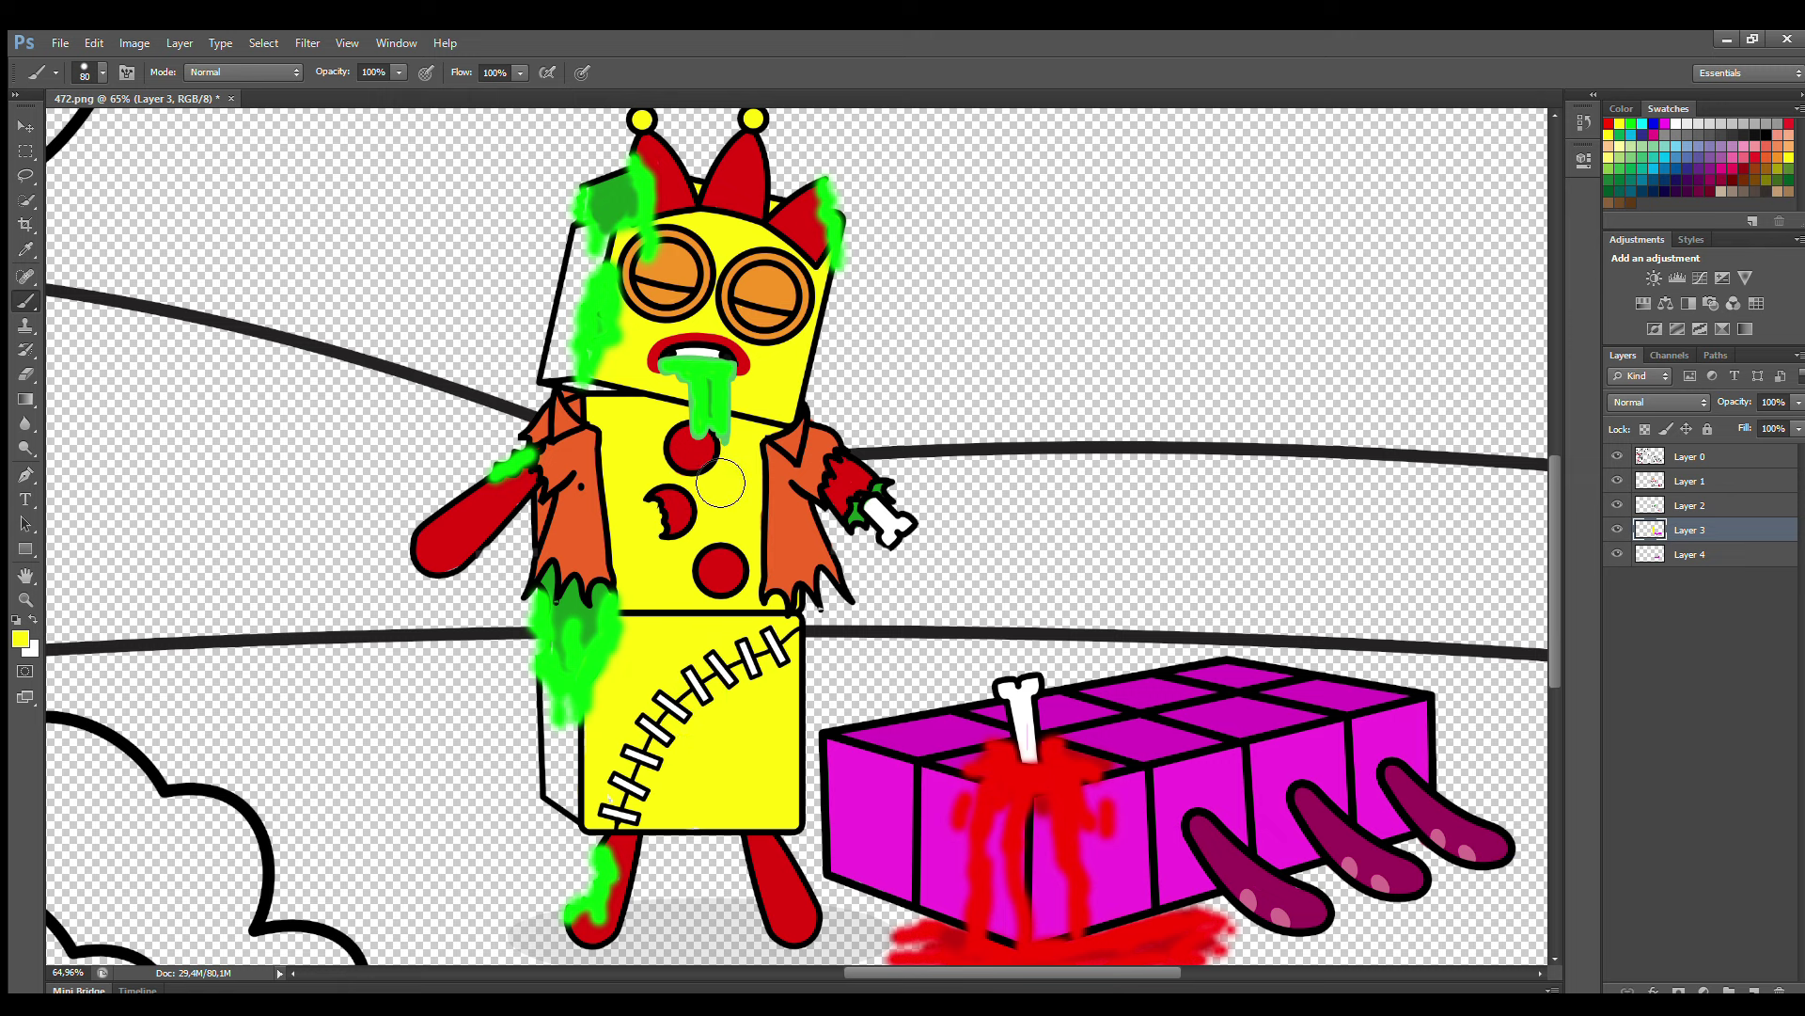
- On Layer 4, paint the side faces of the zombie's head and body a darker yellow
{"action": "left_click", "coordinate": [1691, 552]}
{"action": "left_click", "coordinate": [20, 639]}
{"action": "left_click", "coordinate": [877, 327]}
{"action": "left_click", "coordinate": [1059, 285]}
{"action": "left_click_drag", "start_coordinate": [594, 248], "coordinate": [602, 381]}
{"action": "key", "text": "["}
{"action": "key", "text": "["}
{"action": "key", "text": "["}
{"action": "mouse_move", "coordinate": [561, 696]}
{"action": "left_mouse_down"}
{"action": "mouse_move", "coordinate": [567, 778]}
{"action": "mouse_move", "coordinate": [585, 722]}
{"action": "left_mouse_up"}
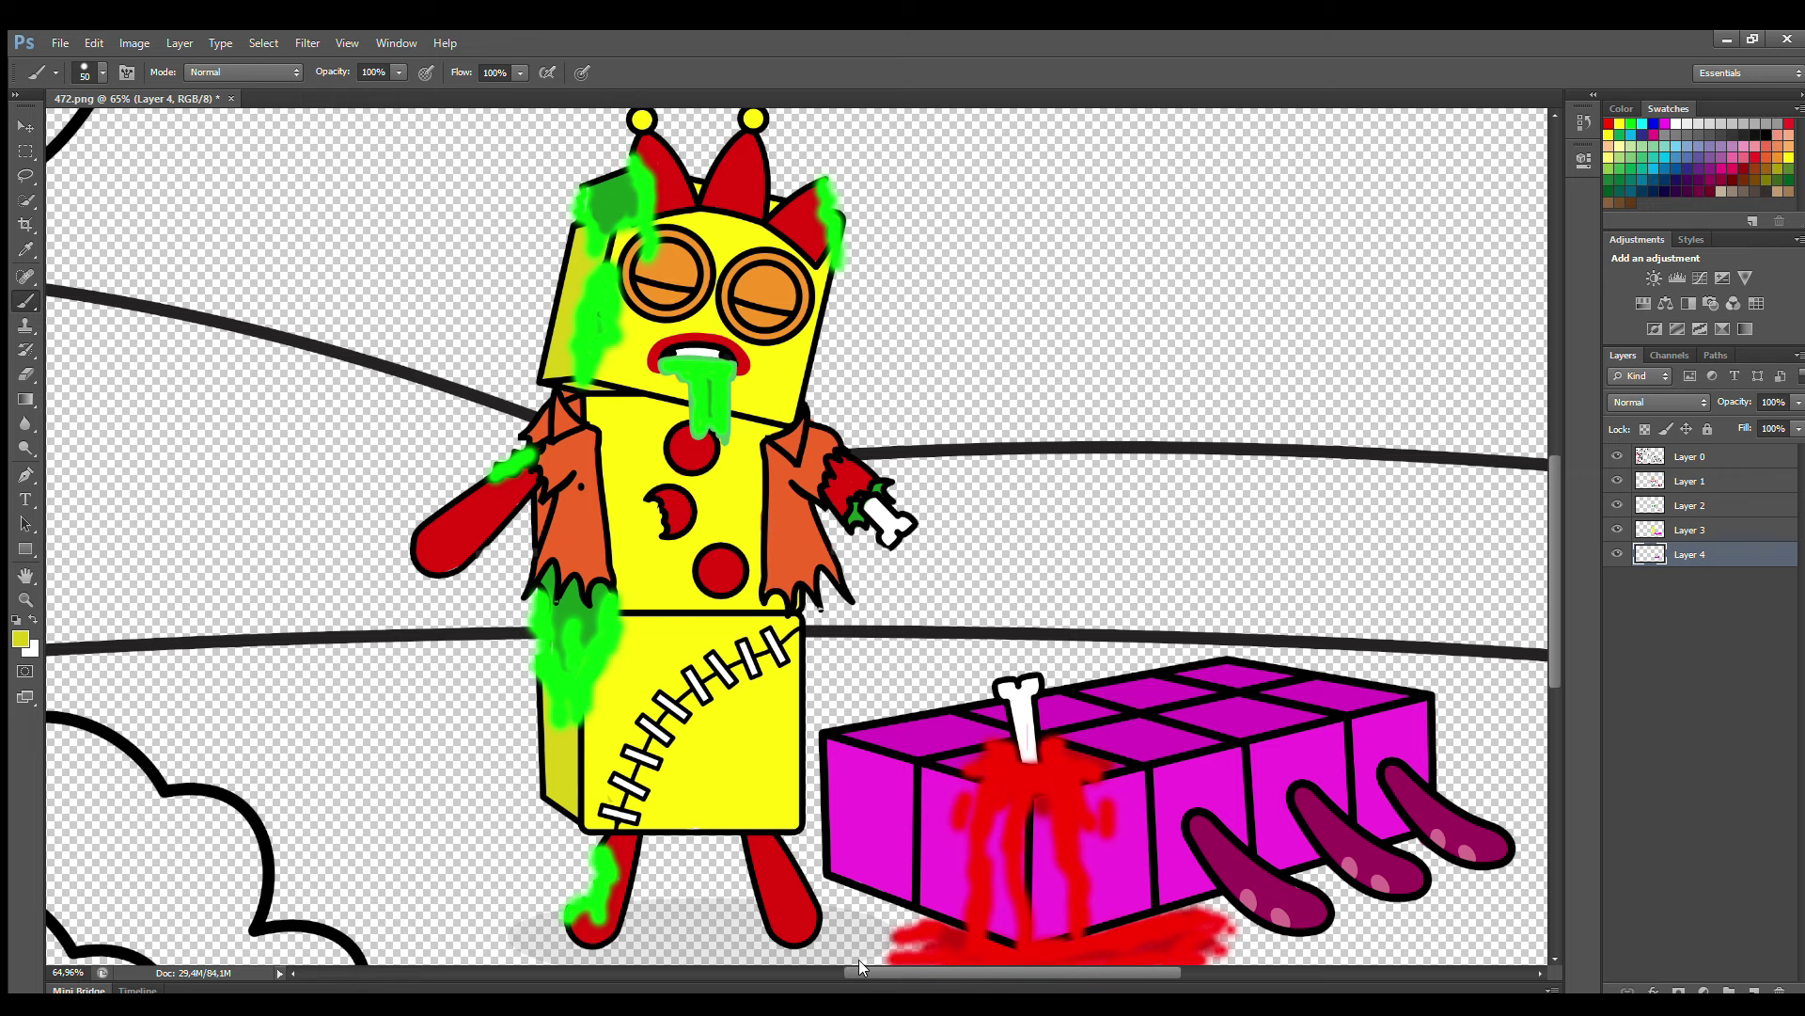
- On Layer 1, paint the inside of the star-eyed character's open mouth black
{"action": "left_click_drag", "start_coordinate": [860, 967], "coordinate": [634, 964]}
{"action": "scroll", "coordinate": [1183, 644], "scroll_direction": "down", "scroll_amount": 1}
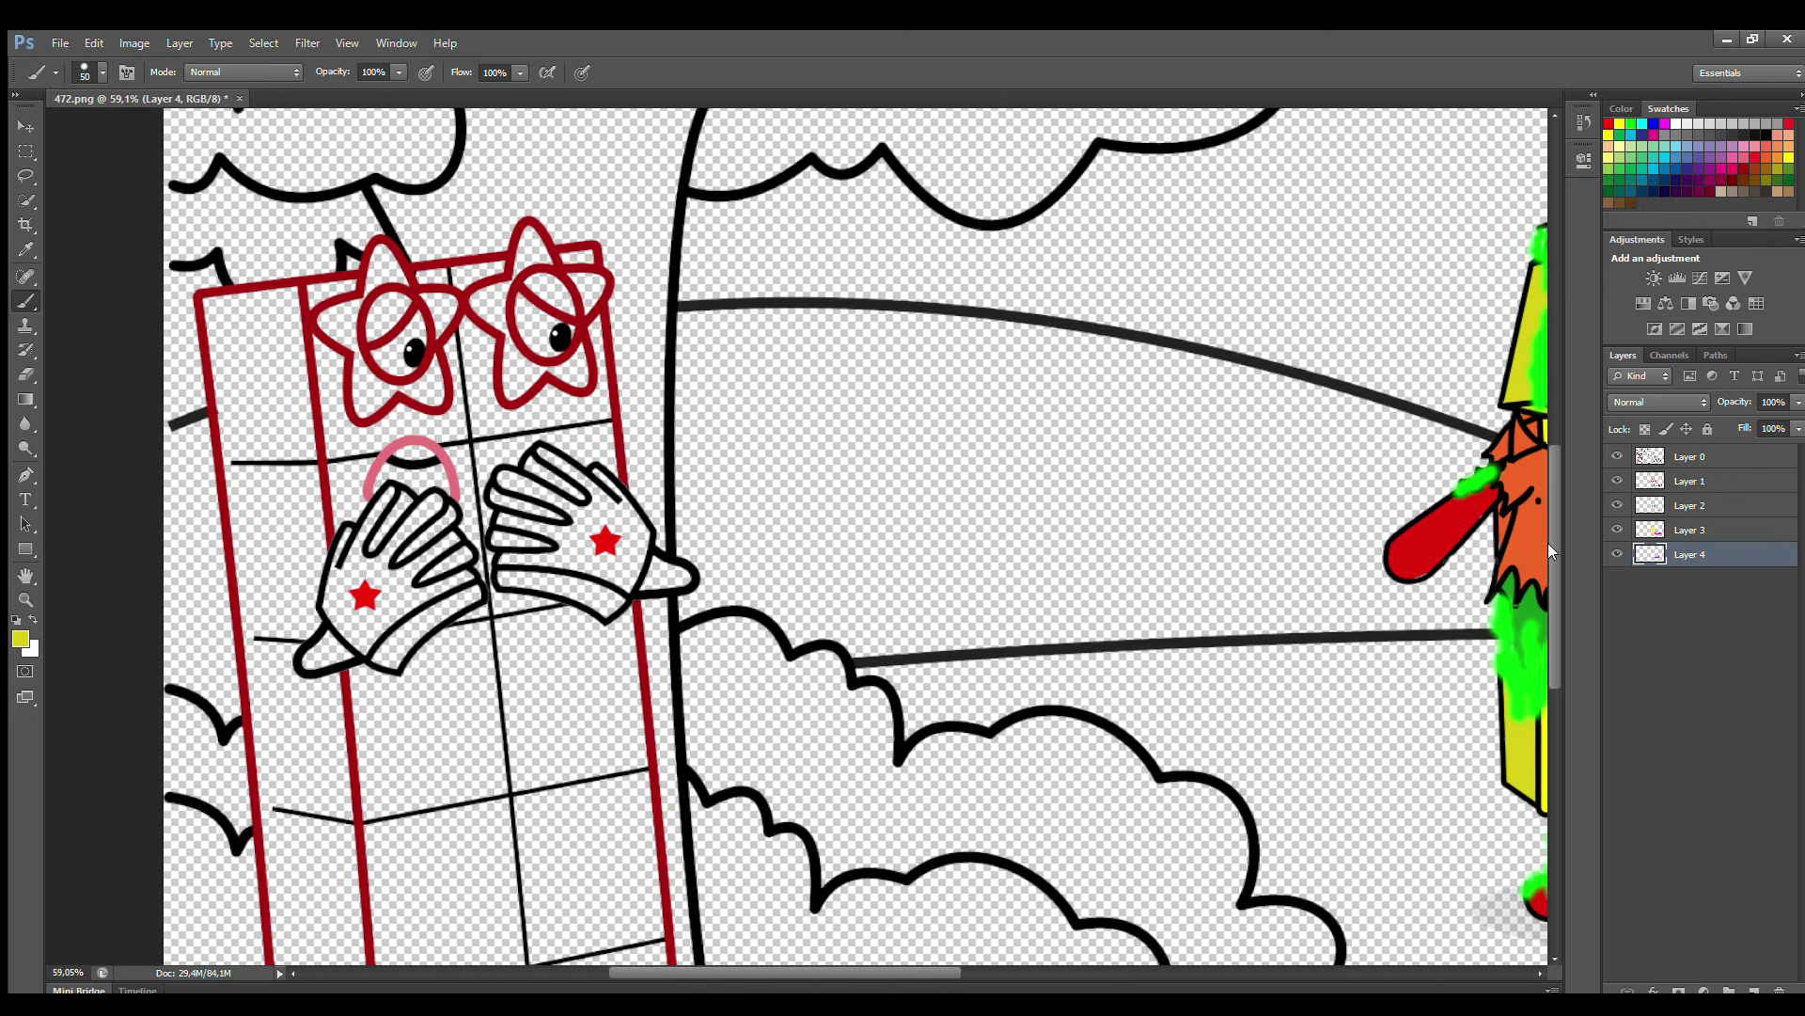
{"action": "scroll", "coordinate": [1547, 543], "scroll_direction": "down", "scroll_amount": 3}
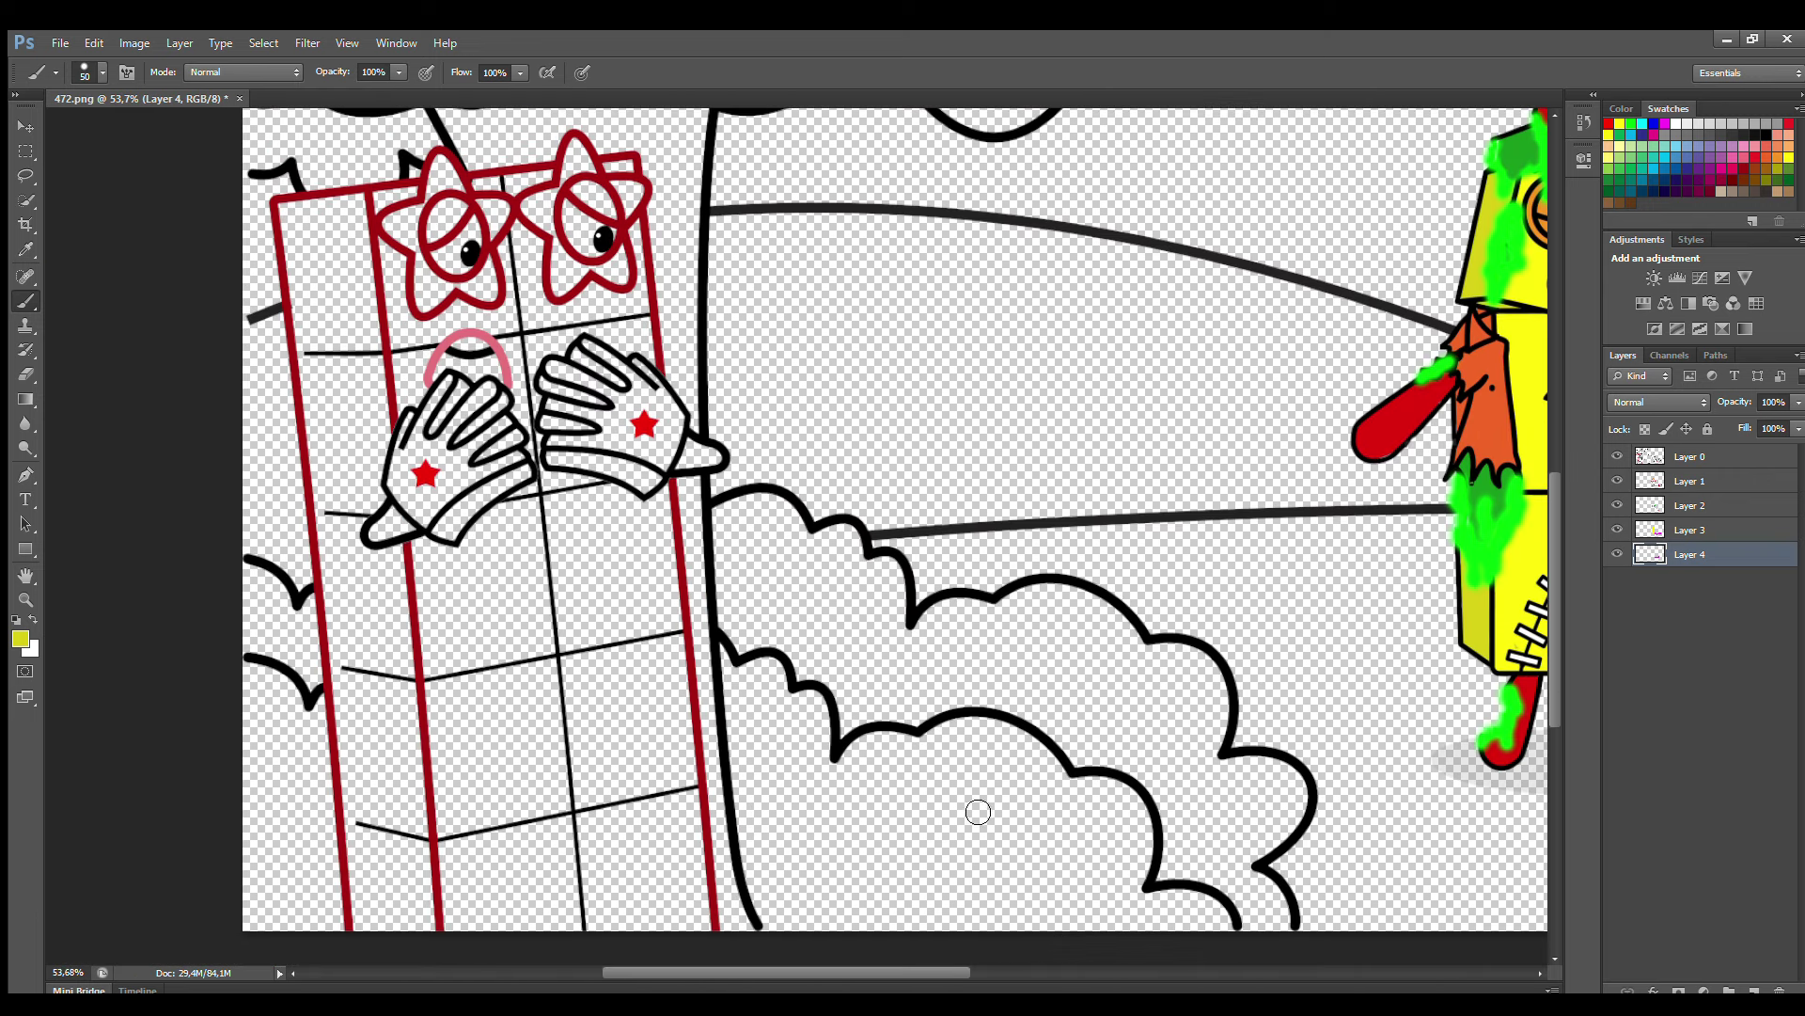
{"action": "left_click_drag", "start_coordinate": [857, 965], "coordinate": [902, 963]}
{"action": "left_click", "coordinate": [1698, 481]}
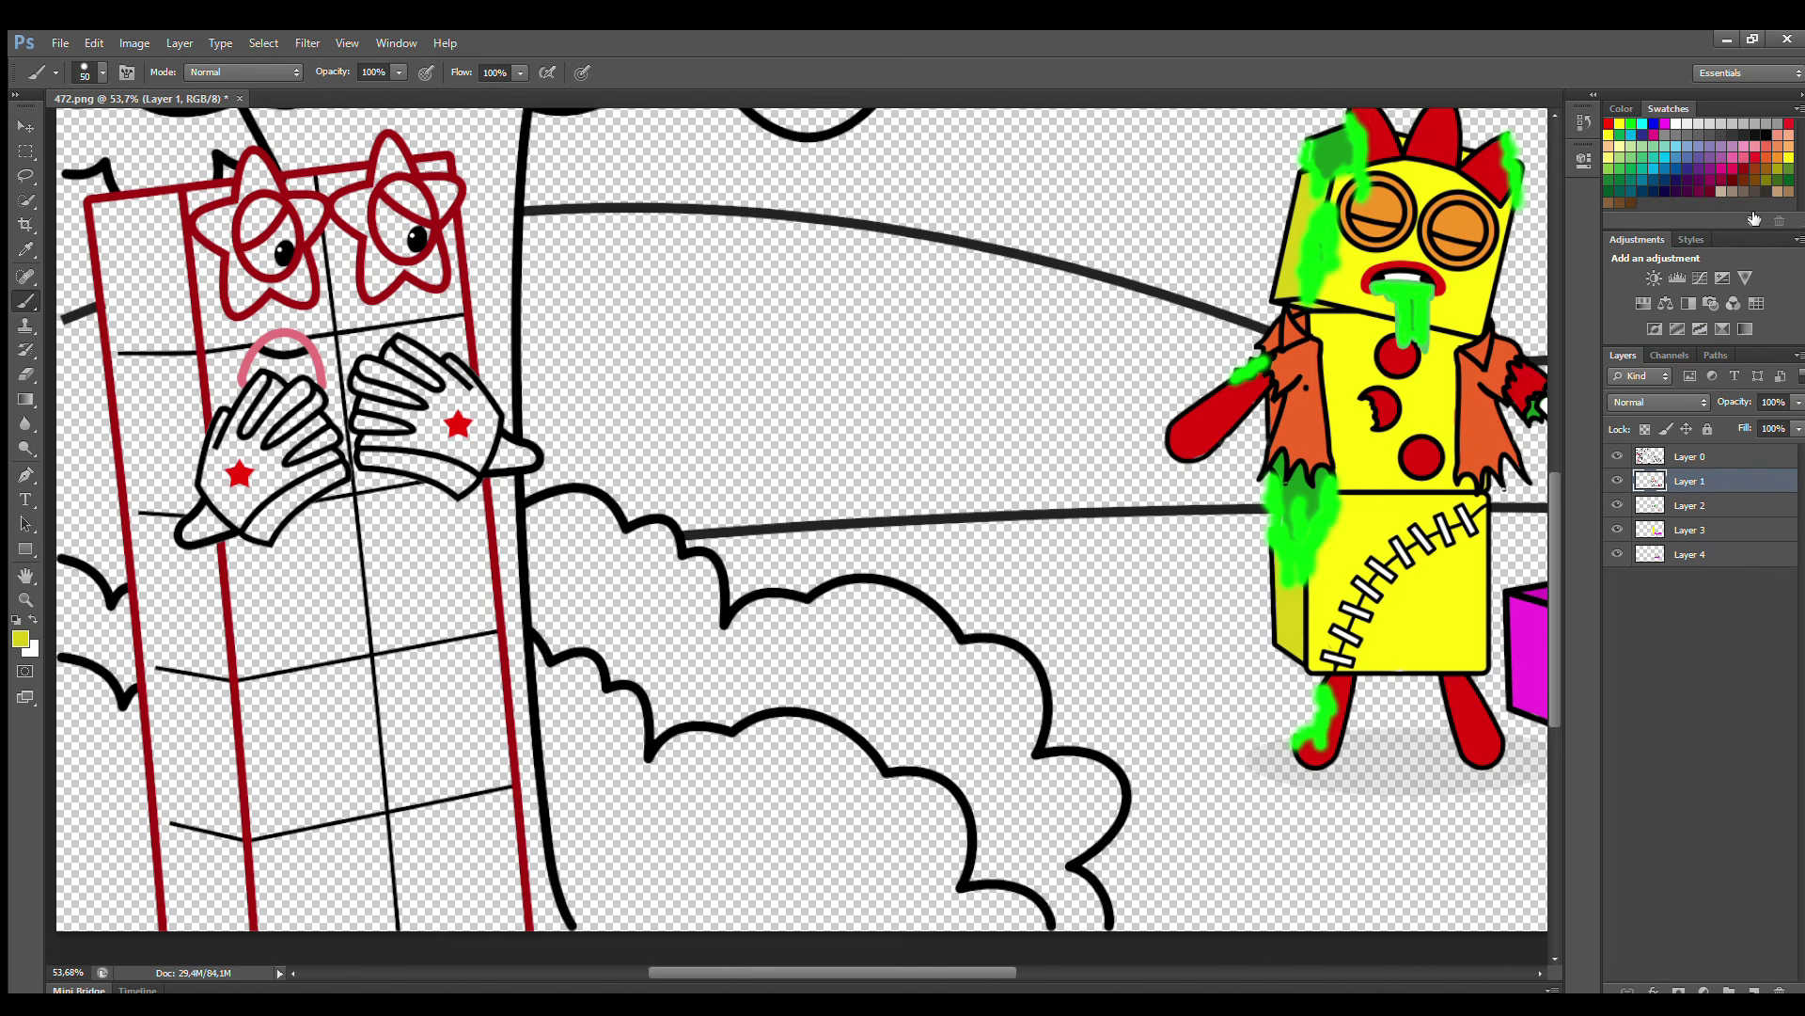
{"action": "left_click", "coordinate": [1766, 136]}
{"action": "left_click_drag", "start_coordinate": [267, 366], "coordinate": [310, 377]}
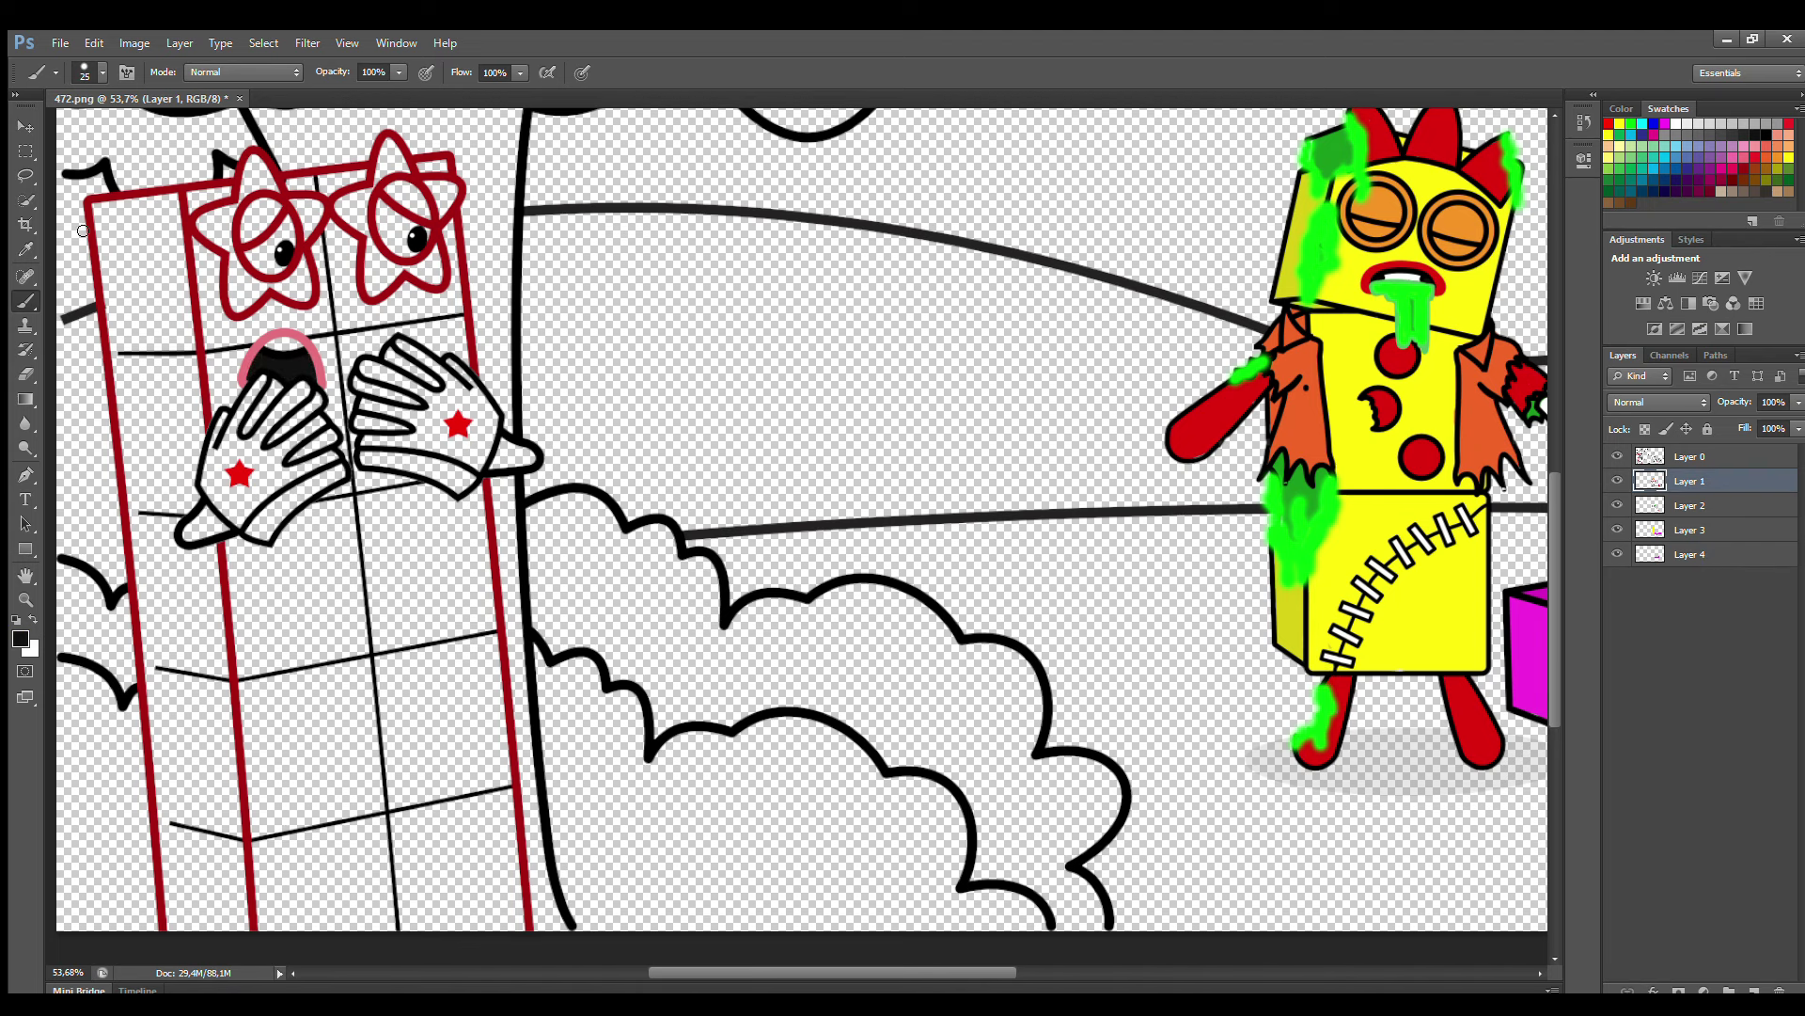
- On Layer 1, paint the first eyelid of the star-eyed character dark red, sampling the colour of its outline
{"action": "key", "text": "i"}
{"action": "left_click", "coordinate": [17, 639]}
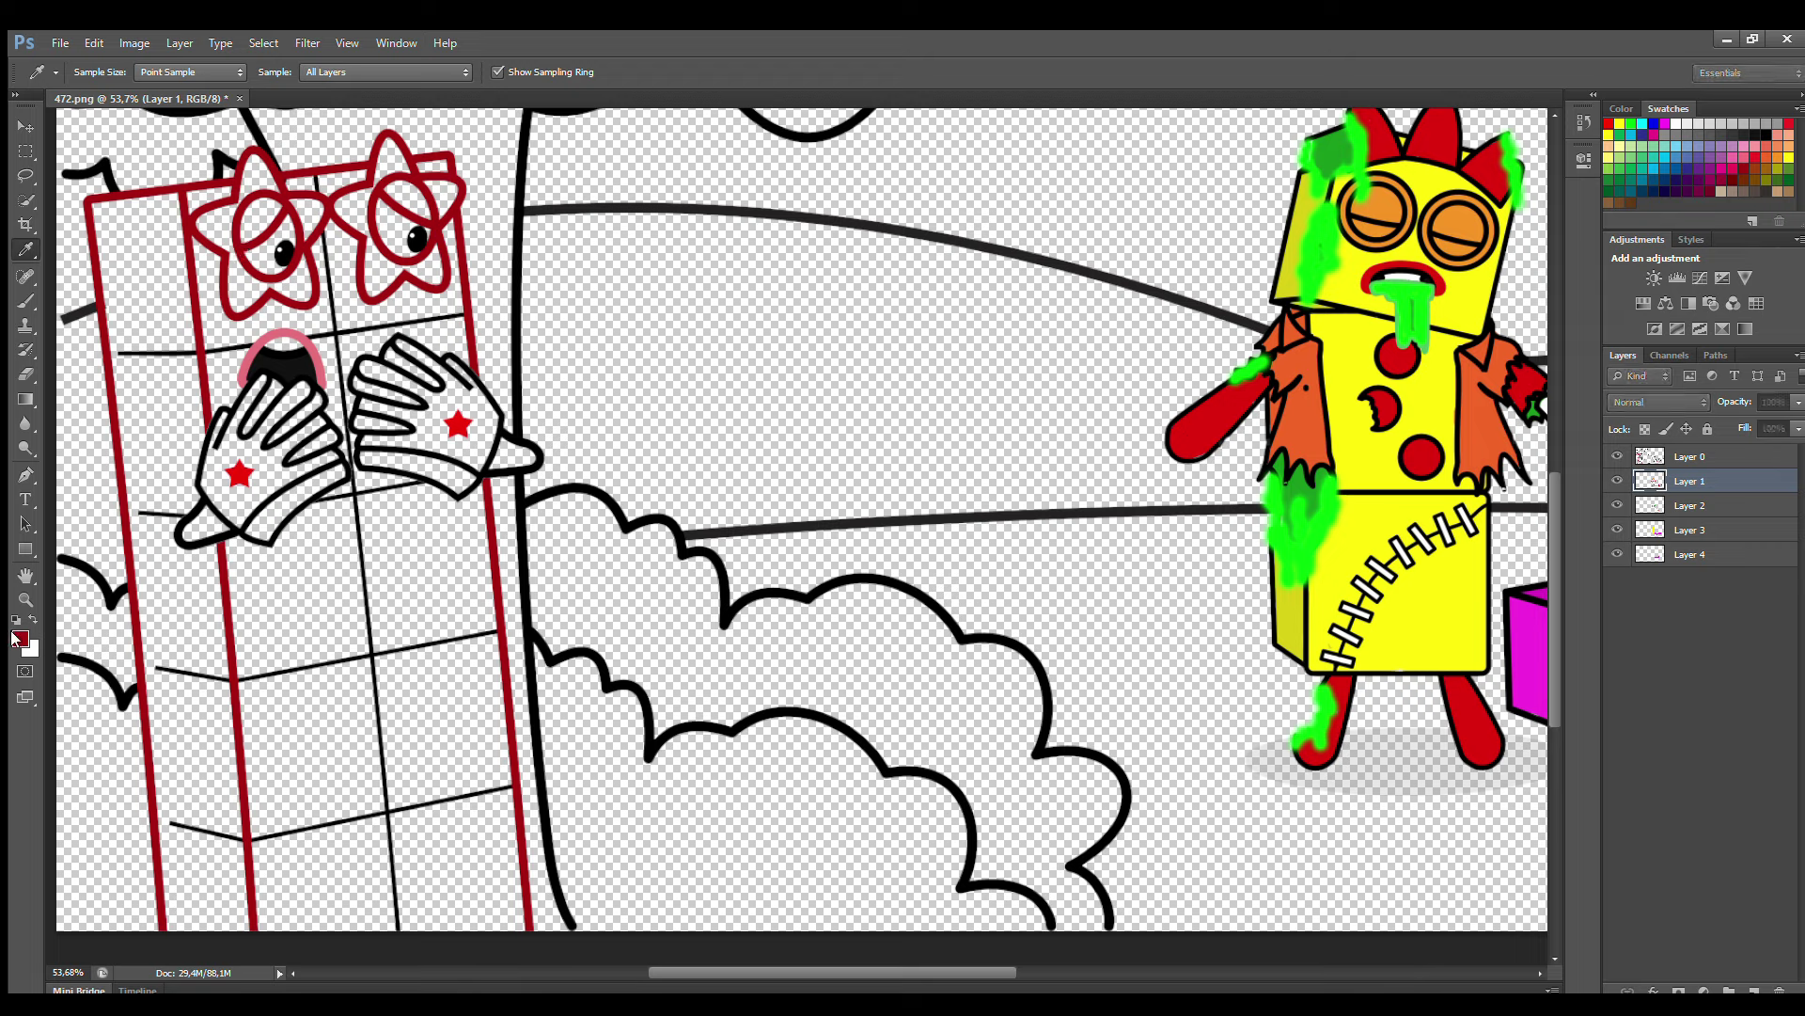
{"action": "key", "text": "b"}
{"action": "mouse_move", "coordinate": [226, 233]}
{"action": "left_mouse_down"}
{"action": "mouse_move", "coordinate": [271, 213]}
{"action": "mouse_move", "coordinate": [252, 181]}
{"action": "mouse_move", "coordinate": [230, 249]}
{"action": "mouse_move", "coordinate": [268, 197]}
{"action": "left_mouse_up"}
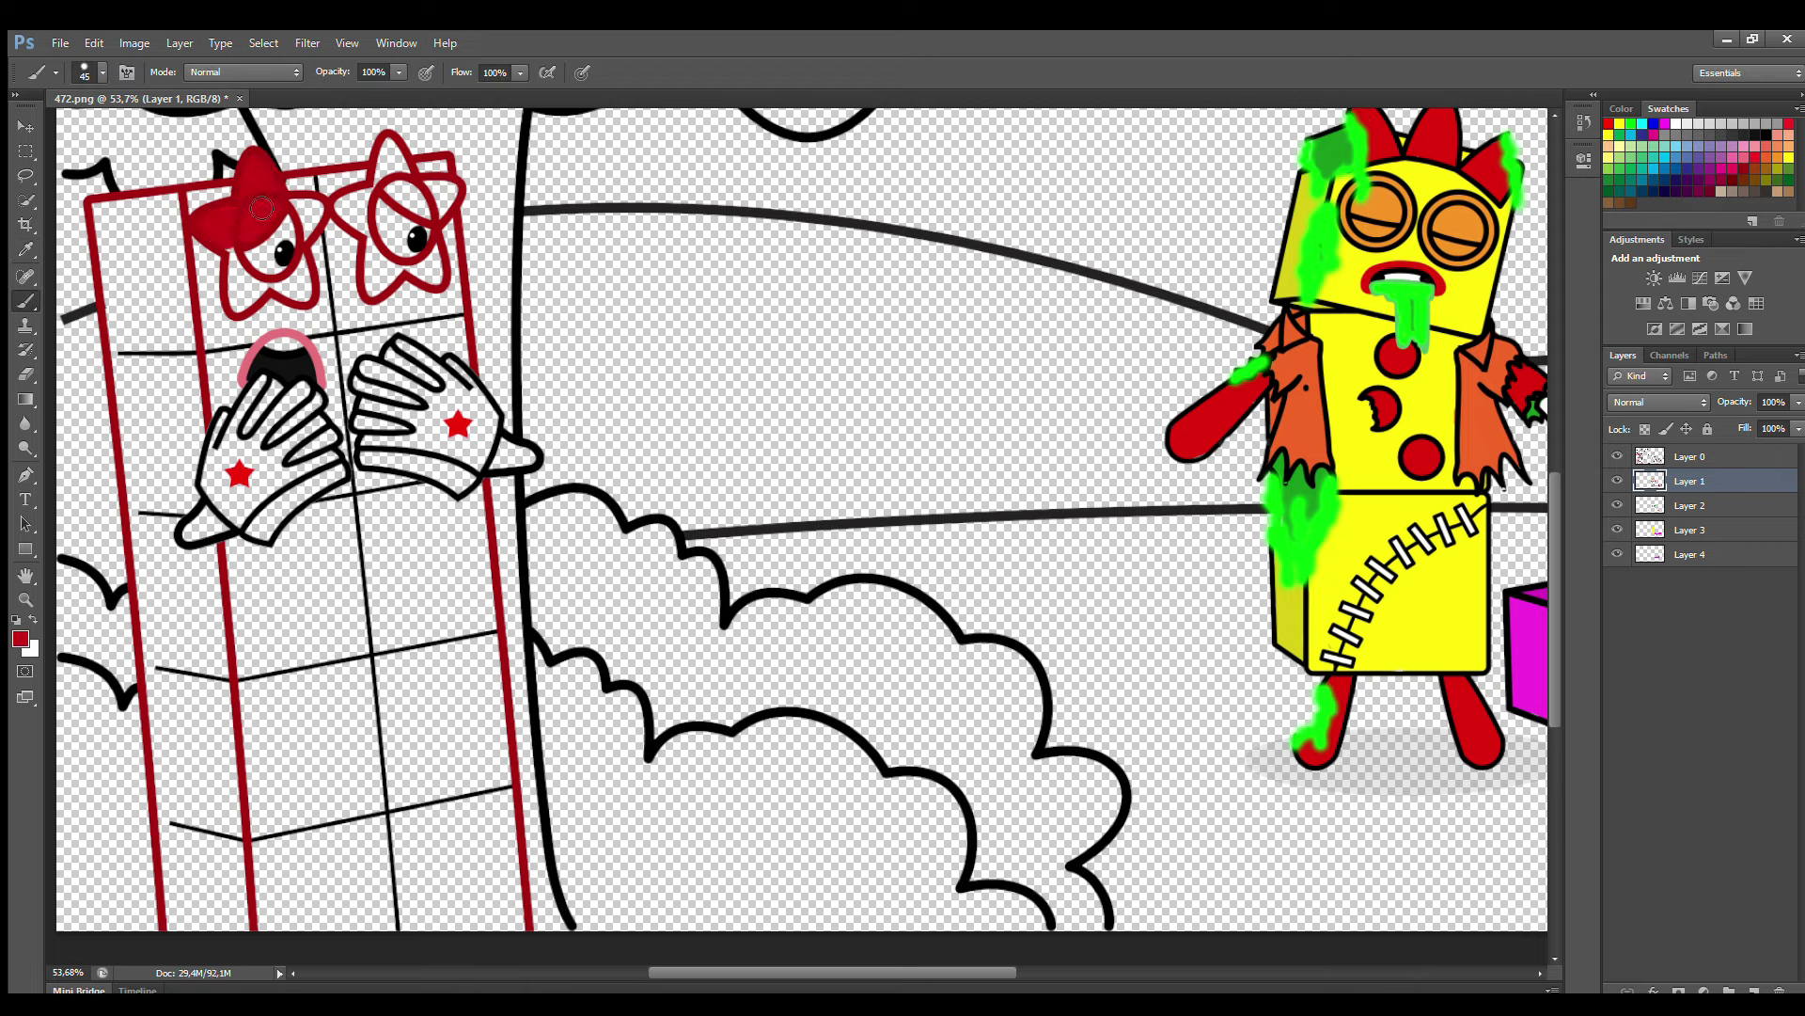
- Paint the points of both star eyes bright red, matching the glove's star, and the second eyelid dark red
{"action": "key", "text": "i"}
{"action": "left_click", "coordinate": [459, 428]}
{"action": "key", "text": "b"}
{"action": "mouse_move", "coordinate": [233, 218]}
{"action": "left_mouse_down"}
{"action": "mouse_move", "coordinate": [260, 168]}
{"action": "mouse_move", "coordinate": [237, 256]}
{"action": "mouse_move", "coordinate": [259, 293]}
{"action": "mouse_move", "coordinate": [311, 292]}
{"action": "mouse_move", "coordinate": [299, 202]}
{"action": "mouse_move", "coordinate": [319, 214]}
{"action": "mouse_move", "coordinate": [387, 143]}
{"action": "mouse_move", "coordinate": [437, 190]}
{"action": "mouse_move", "coordinate": [413, 274]}
{"action": "mouse_move", "coordinate": [369, 256]}
{"action": "mouse_move", "coordinate": [346, 199]}
{"action": "mouse_move", "coordinate": [372, 232]}
{"action": "left_mouse_up"}
{"action": "key", "text": "bracketleft"}
{"action": "left_click", "coordinate": [26, 249]}
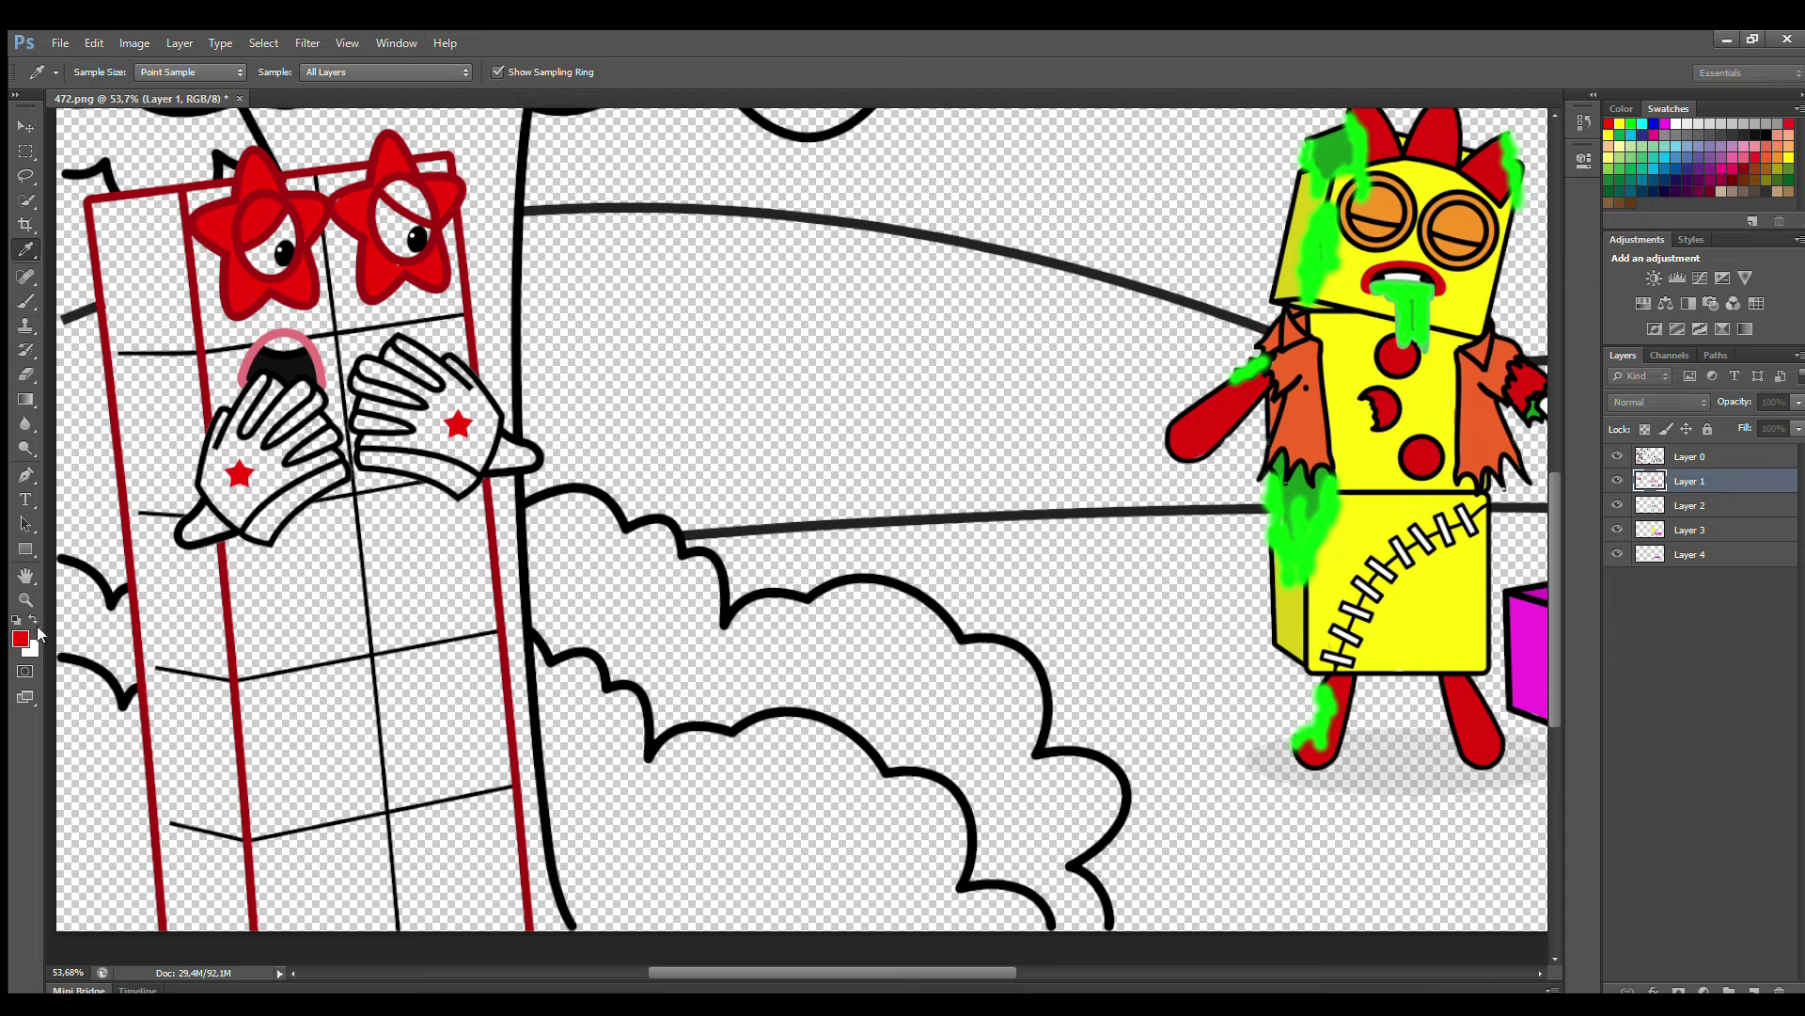
{"action": "key", "text": "b"}
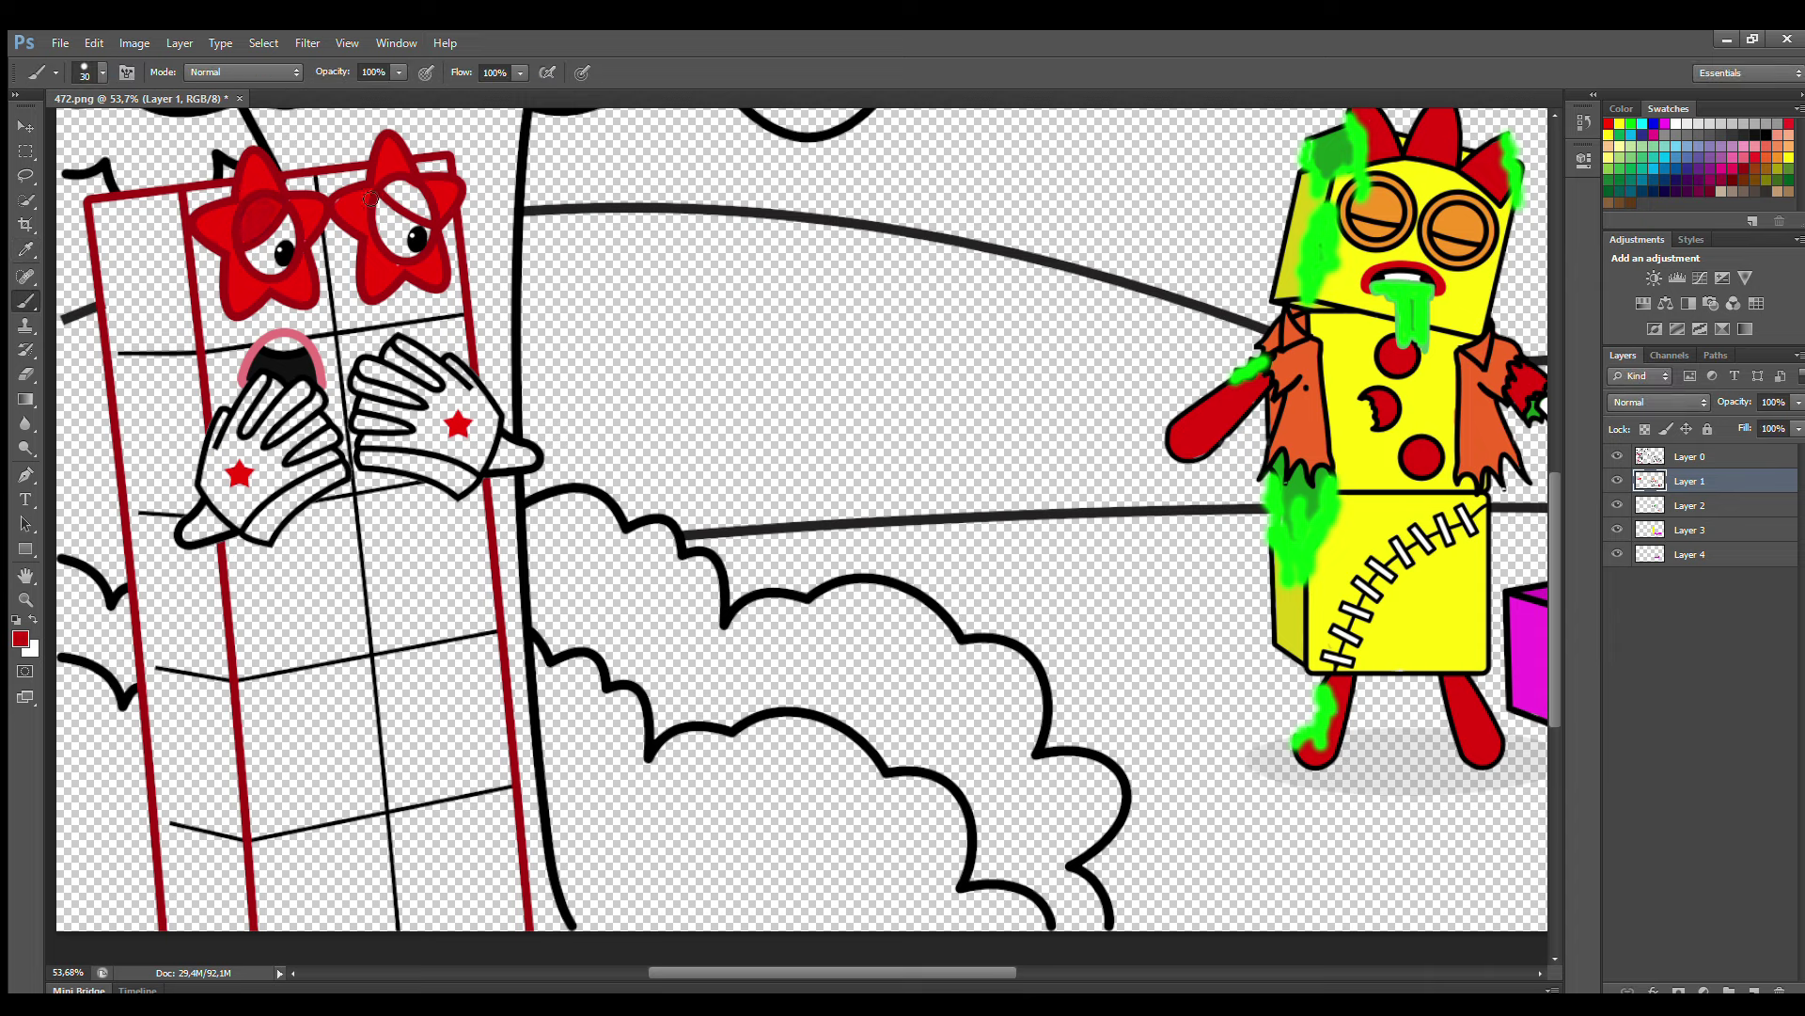
{"action": "left_click_drag", "start_coordinate": [371, 200], "coordinate": [423, 214]}
- On Layer 2, paint the gaps between the glove fingers and the cuffs bright red, and the arms dark red
{"action": "key", "text": "i"}
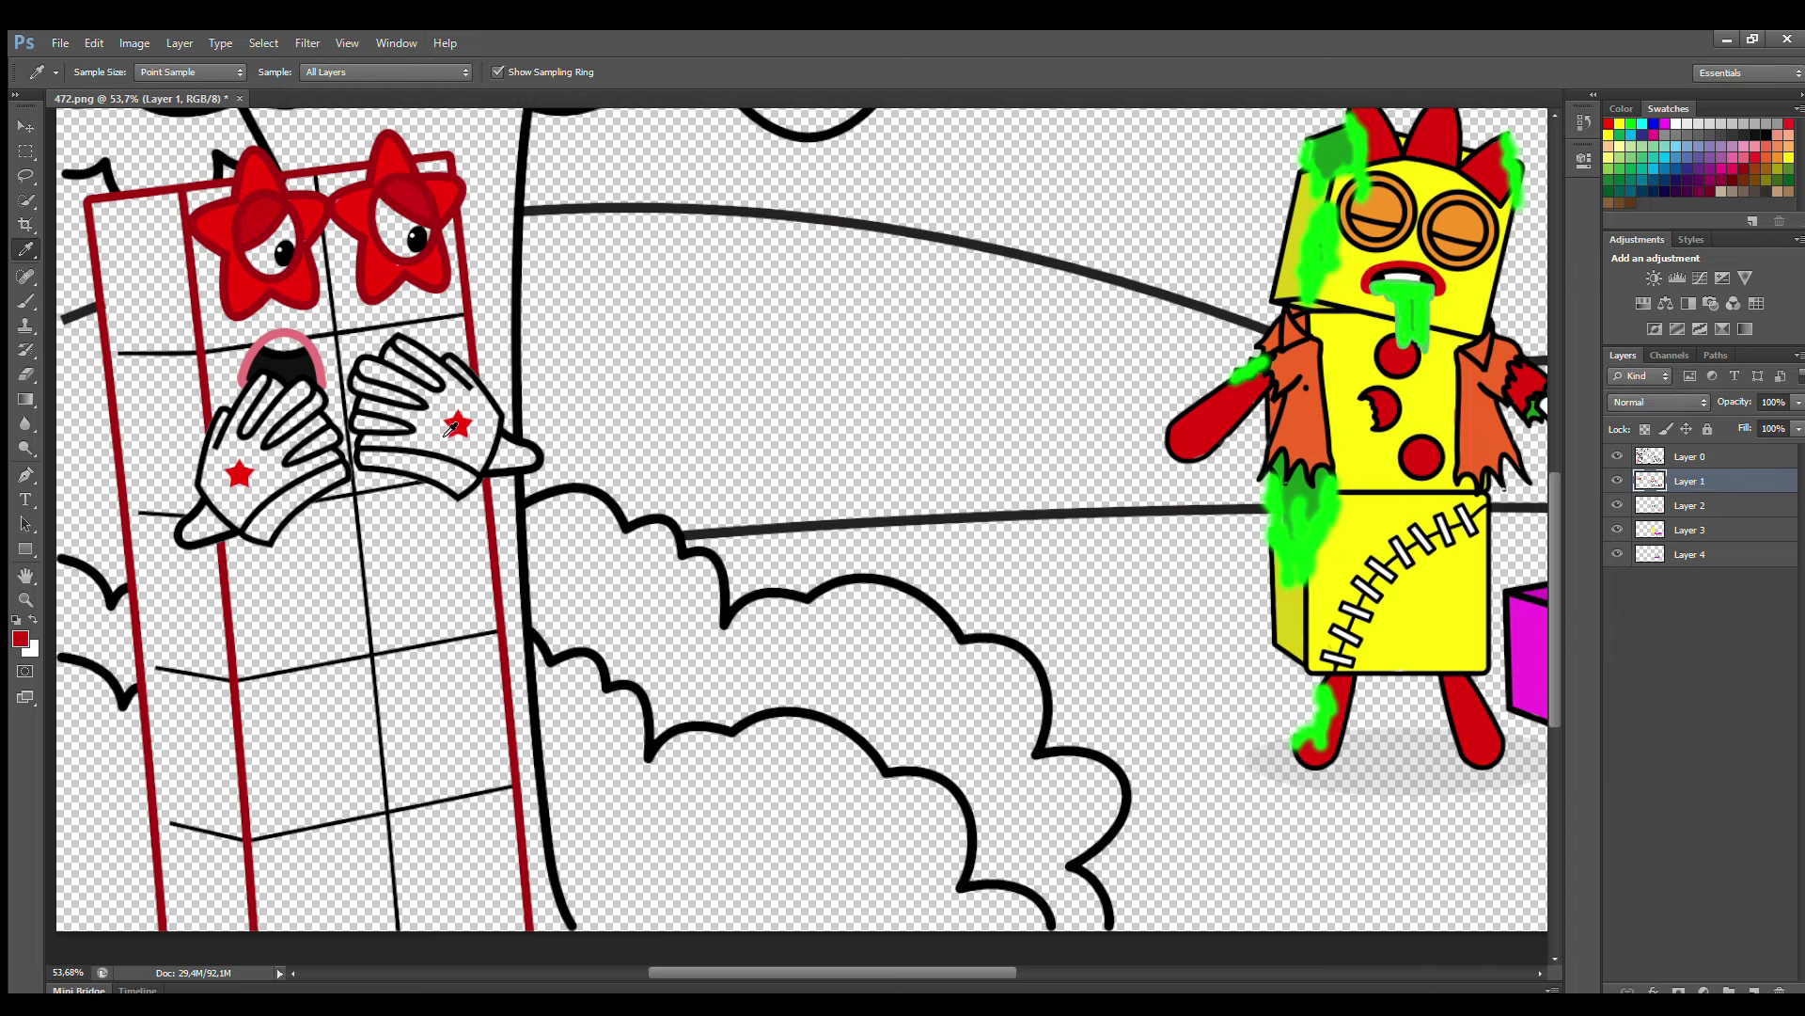
{"action": "key", "text": "b"}
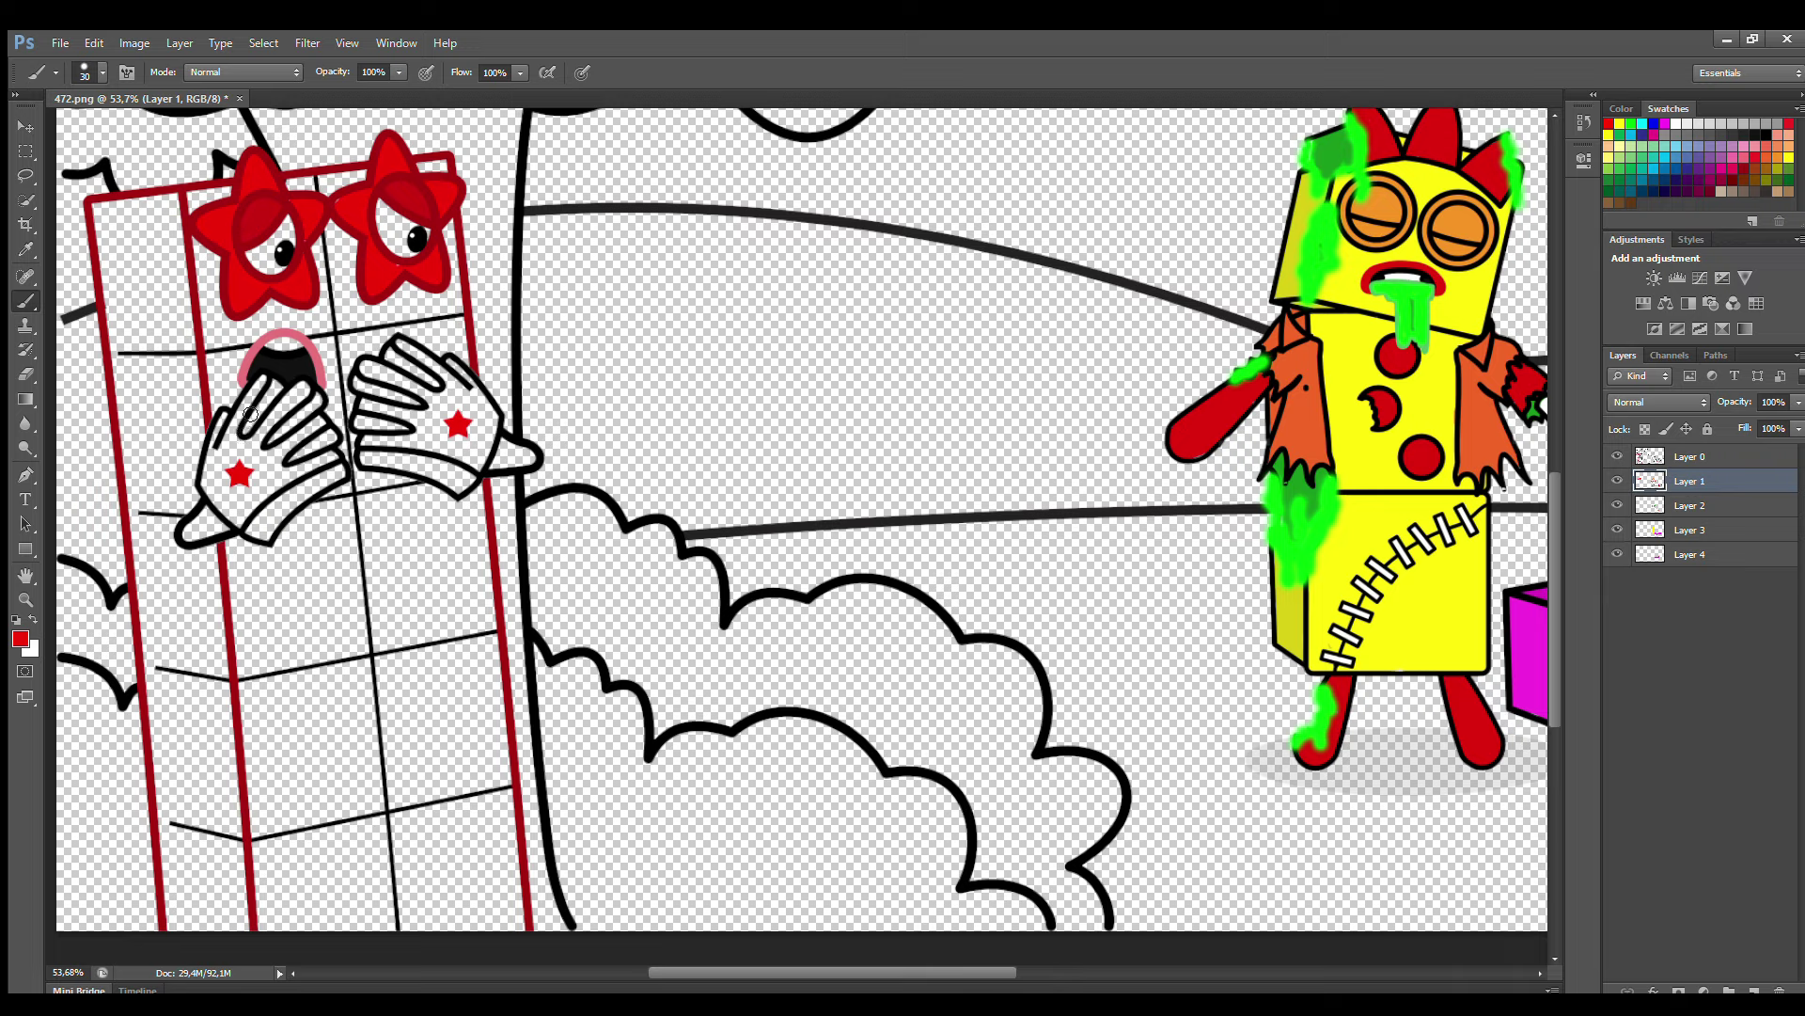
{"action": "left_click", "coordinate": [1692, 505]}
{"action": "mouse_move", "coordinate": [281, 380]}
{"action": "left_mouse_down"}
{"action": "mouse_move", "coordinate": [247, 427]}
{"action": "mouse_move", "coordinate": [317, 402]}
{"action": "mouse_move", "coordinate": [274, 439]}
{"action": "mouse_move", "coordinate": [294, 420]}
{"action": "mouse_move", "coordinate": [249, 431]}
{"action": "mouse_move", "coordinate": [329, 438]}
{"action": "left_mouse_up"}
{"action": "key", "text": "bracketright"}
{"action": "mouse_move", "coordinate": [252, 533]}
{"action": "left_mouse_down"}
{"action": "mouse_move", "coordinate": [343, 469]}
{"action": "mouse_move", "coordinate": [261, 534]}
{"action": "left_mouse_up"}
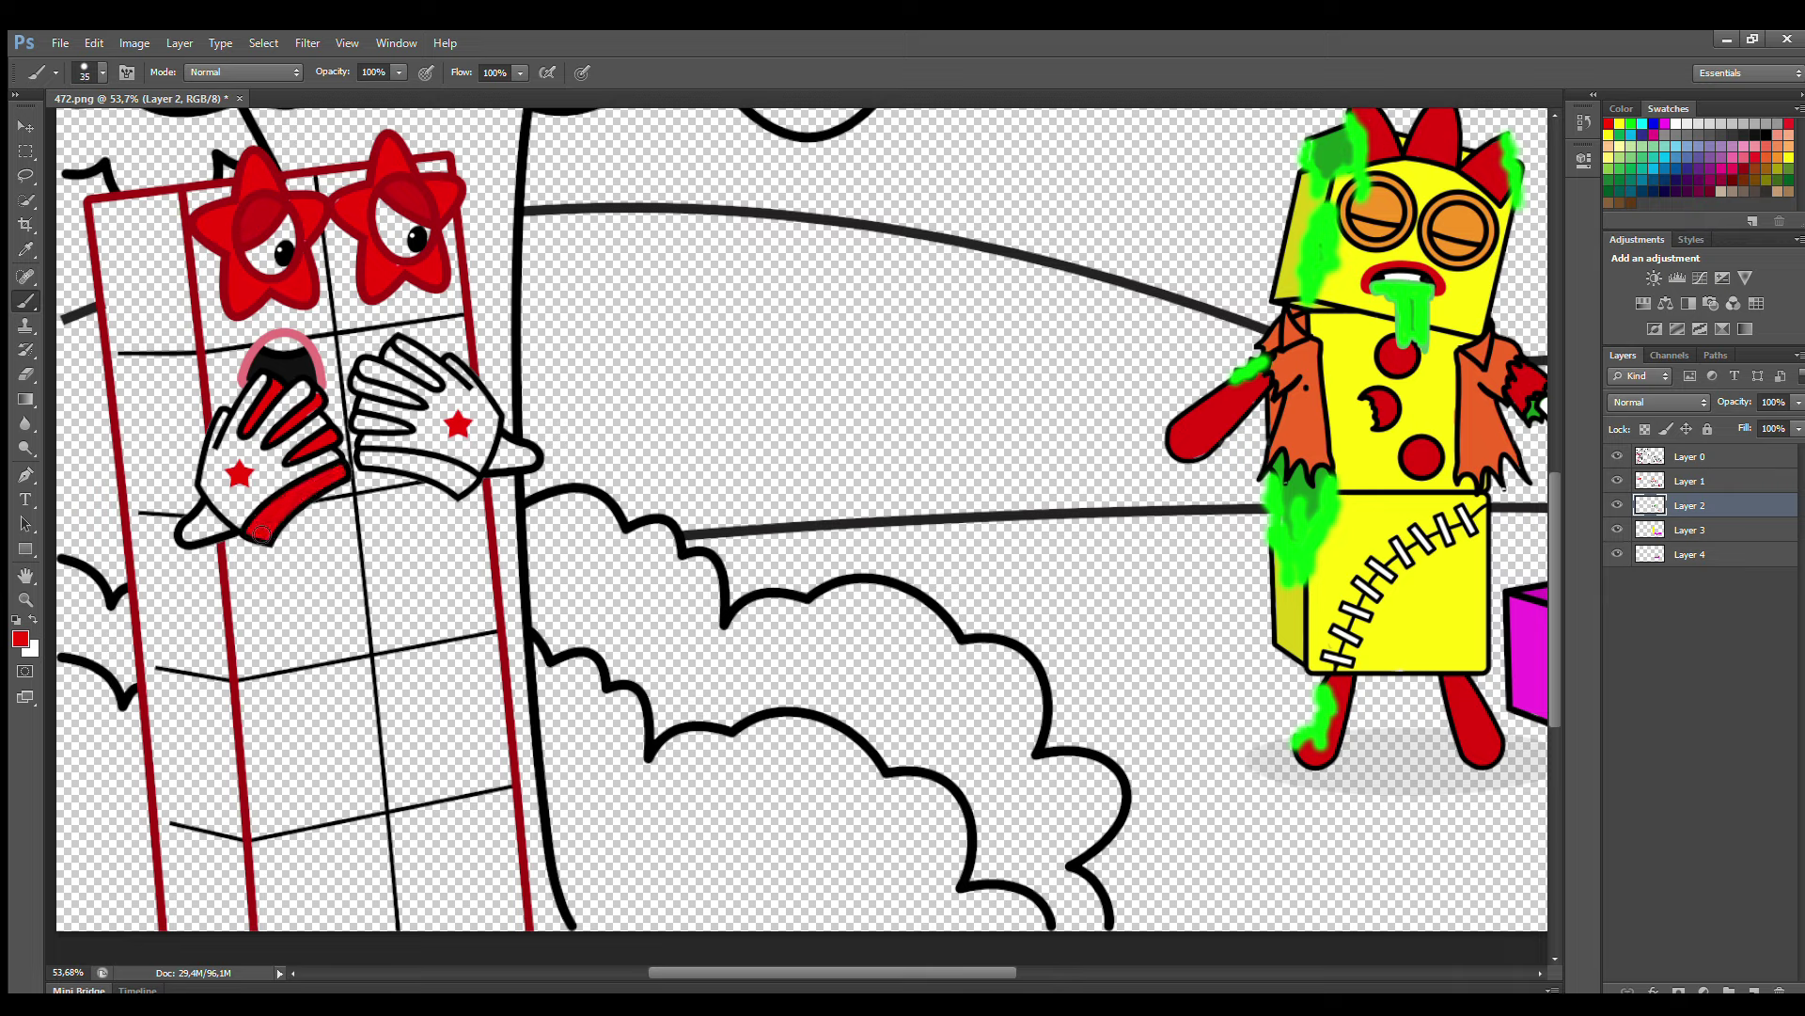
{"action": "left_click_drag", "start_coordinate": [437, 384], "coordinate": [397, 356]}
{"action": "mouse_move", "coordinate": [404, 425]}
{"action": "left_mouse_down"}
{"action": "mouse_move", "coordinate": [367, 415]}
{"action": "mouse_move", "coordinate": [474, 481]}
{"action": "mouse_move", "coordinate": [405, 466]}
{"action": "left_mouse_up"}
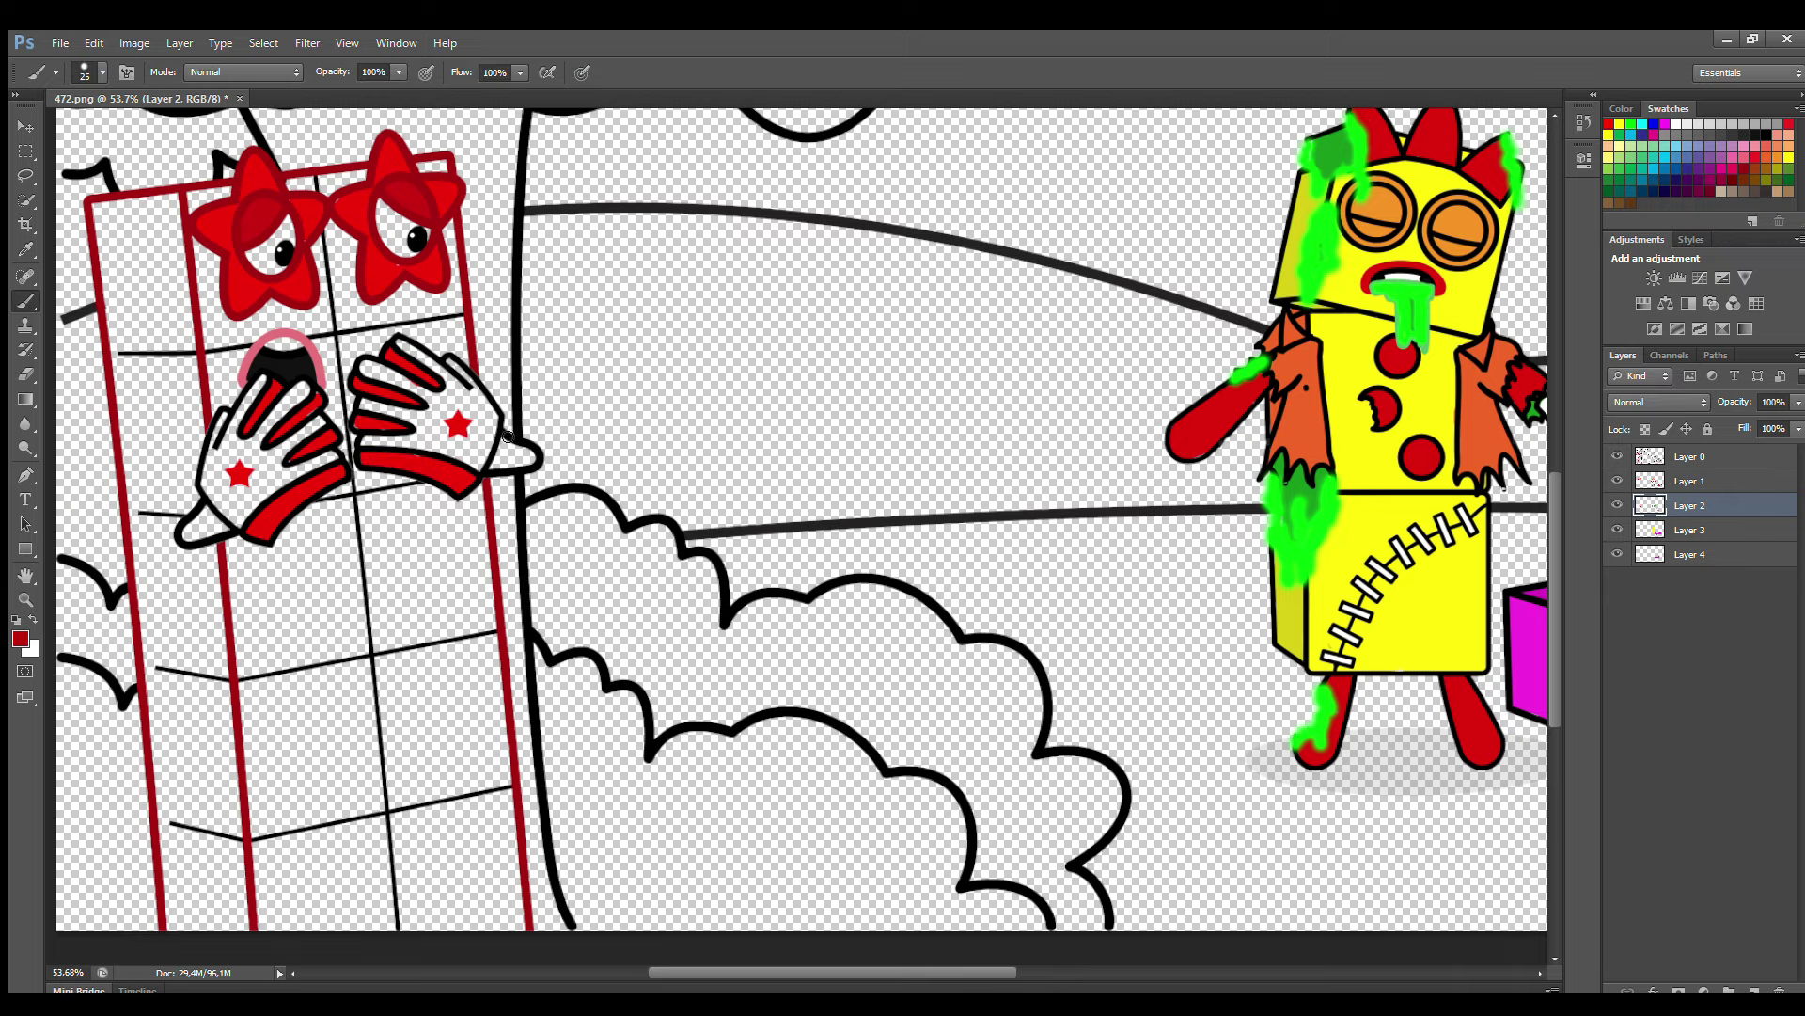
{"action": "left_click_drag", "start_coordinate": [514, 462], "coordinate": [525, 455]}
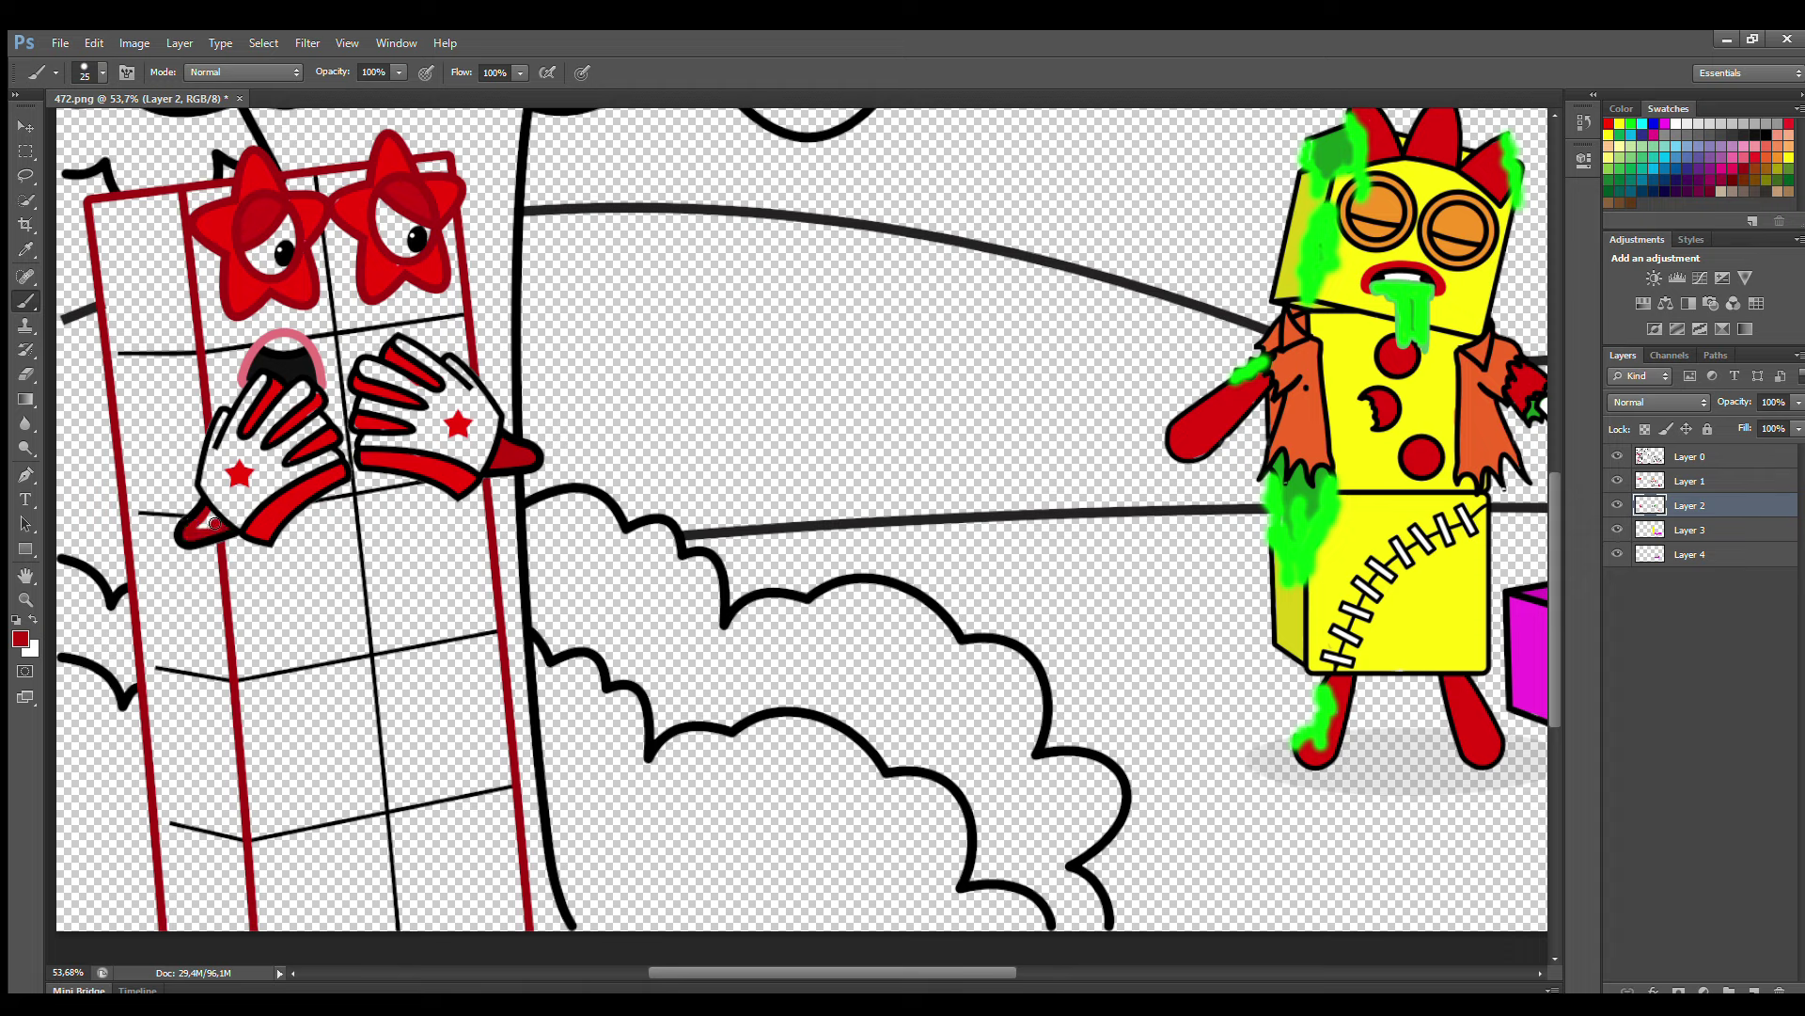
- On Layer 3, paint the side face of the star-eyed character's body bright red with a larger brush
{"action": "left_click", "coordinate": [1702, 529]}
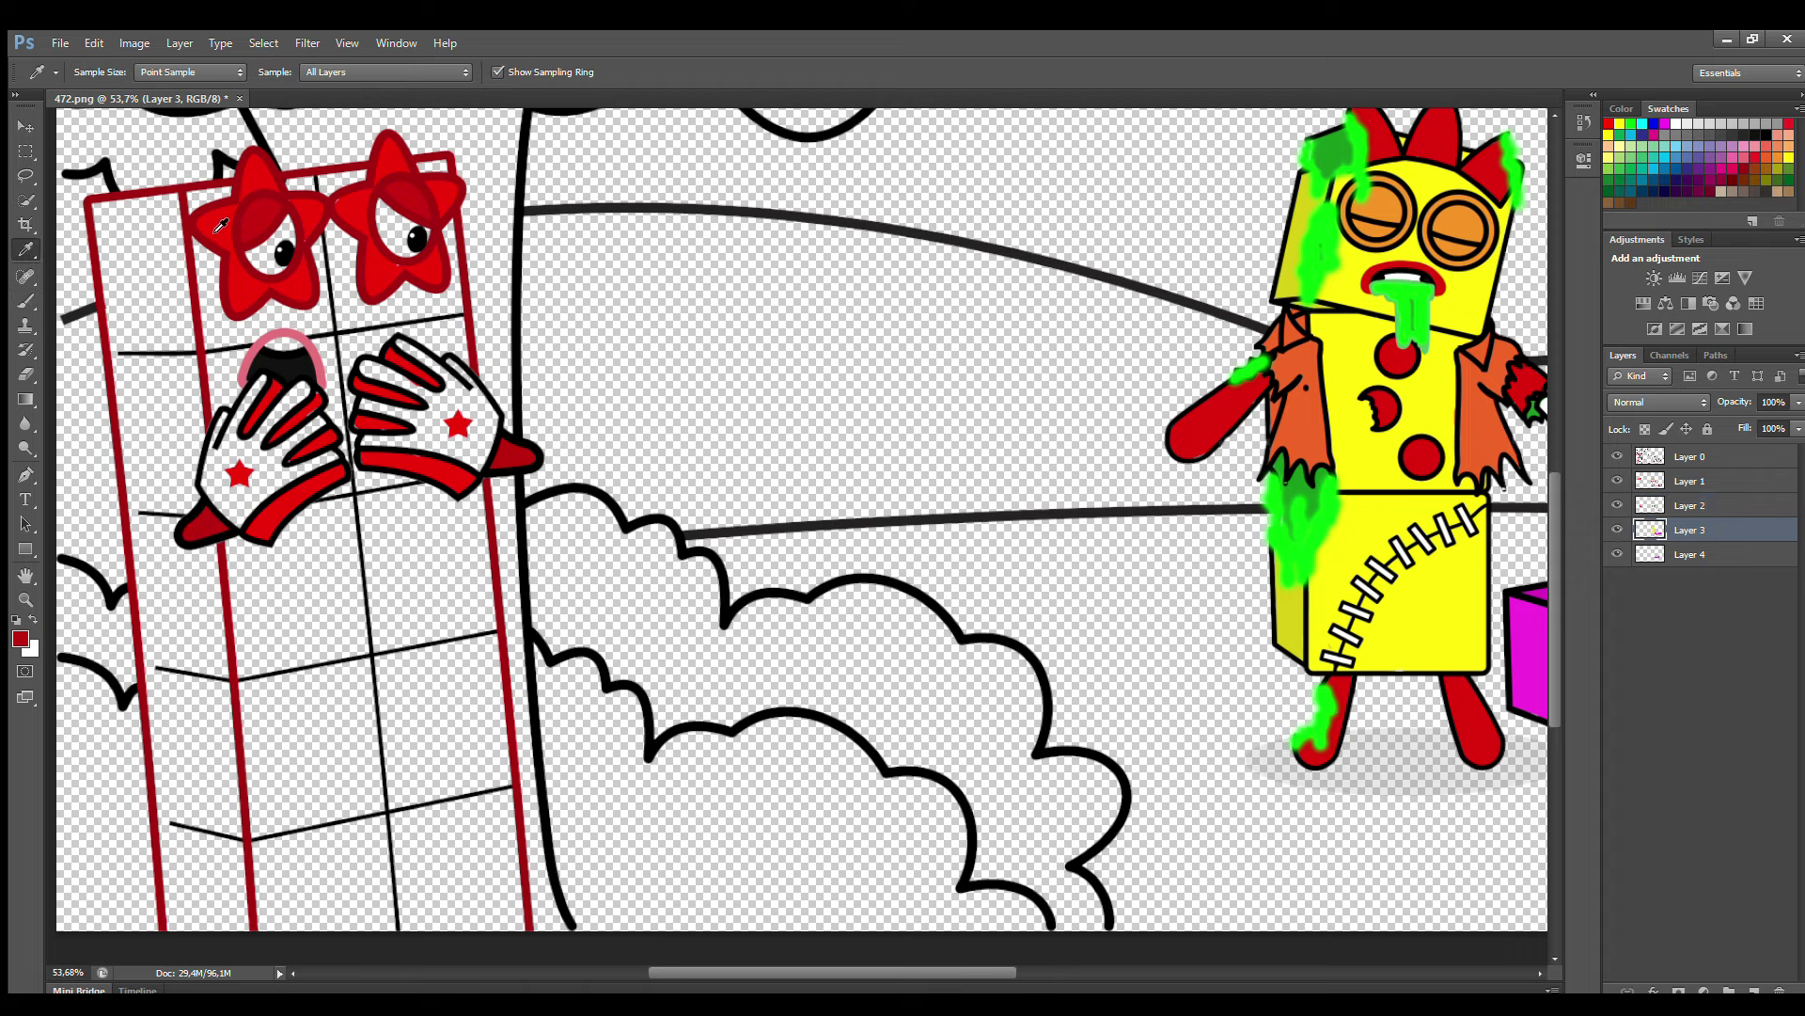
{"action": "key", "text": "bracketright"}
{"action": "key", "text": "bracketright"}
{"action": "key", "text": "bracketright"}
{"action": "mouse_move", "coordinate": [113, 215]}
{"action": "left_mouse_down"}
{"action": "mouse_move", "coordinate": [141, 311]}
{"action": "mouse_move", "coordinate": [174, 663]}
{"action": "mouse_move", "coordinate": [169, 828]}
{"action": "mouse_move", "coordinate": [230, 908]}
{"action": "mouse_move", "coordinate": [223, 633]}
{"action": "left_mouse_up"}
{"action": "mouse_move", "coordinate": [198, 519]}
{"action": "left_mouse_down"}
{"action": "mouse_move", "coordinate": [182, 220]}
{"action": "mouse_move", "coordinate": [141, 222]}
{"action": "mouse_move", "coordinate": [152, 344]}
{"action": "mouse_move", "coordinate": [165, 284]}
{"action": "mouse_move", "coordinate": [217, 910]}
{"action": "left_mouse_up"}
- On Layer 4, paint the front face of the star-eyed character's body white with a larger brush
{"action": "left_click", "coordinate": [1690, 555]}
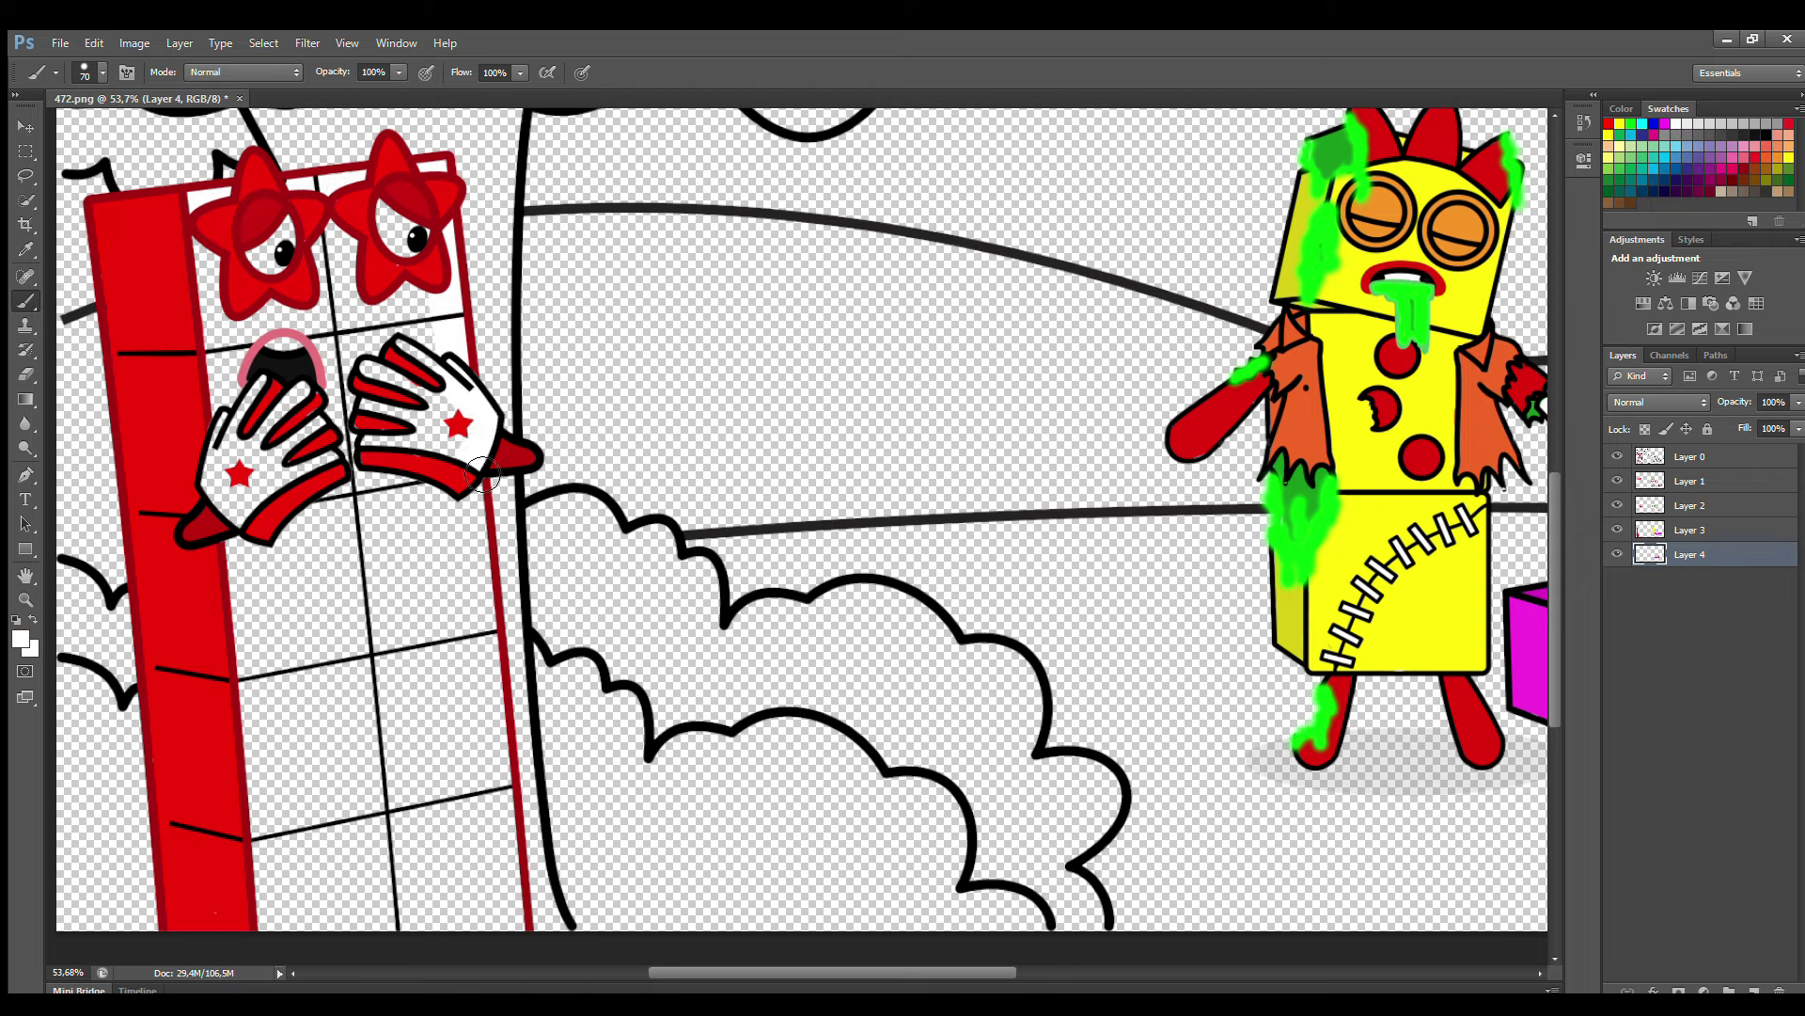
{"action": "mouse_move", "coordinate": [459, 491]}
{"action": "left_mouse_down"}
{"action": "mouse_move", "coordinate": [513, 916]}
{"action": "mouse_move", "coordinate": [272, 870]}
{"action": "mouse_move", "coordinate": [247, 546]}
{"action": "left_mouse_up"}
{"action": "key", "text": "bracketright"}
{"action": "key", "text": "bracketright"}
{"action": "key", "text": "bracketright"}
{"action": "key", "text": "bracketright"}
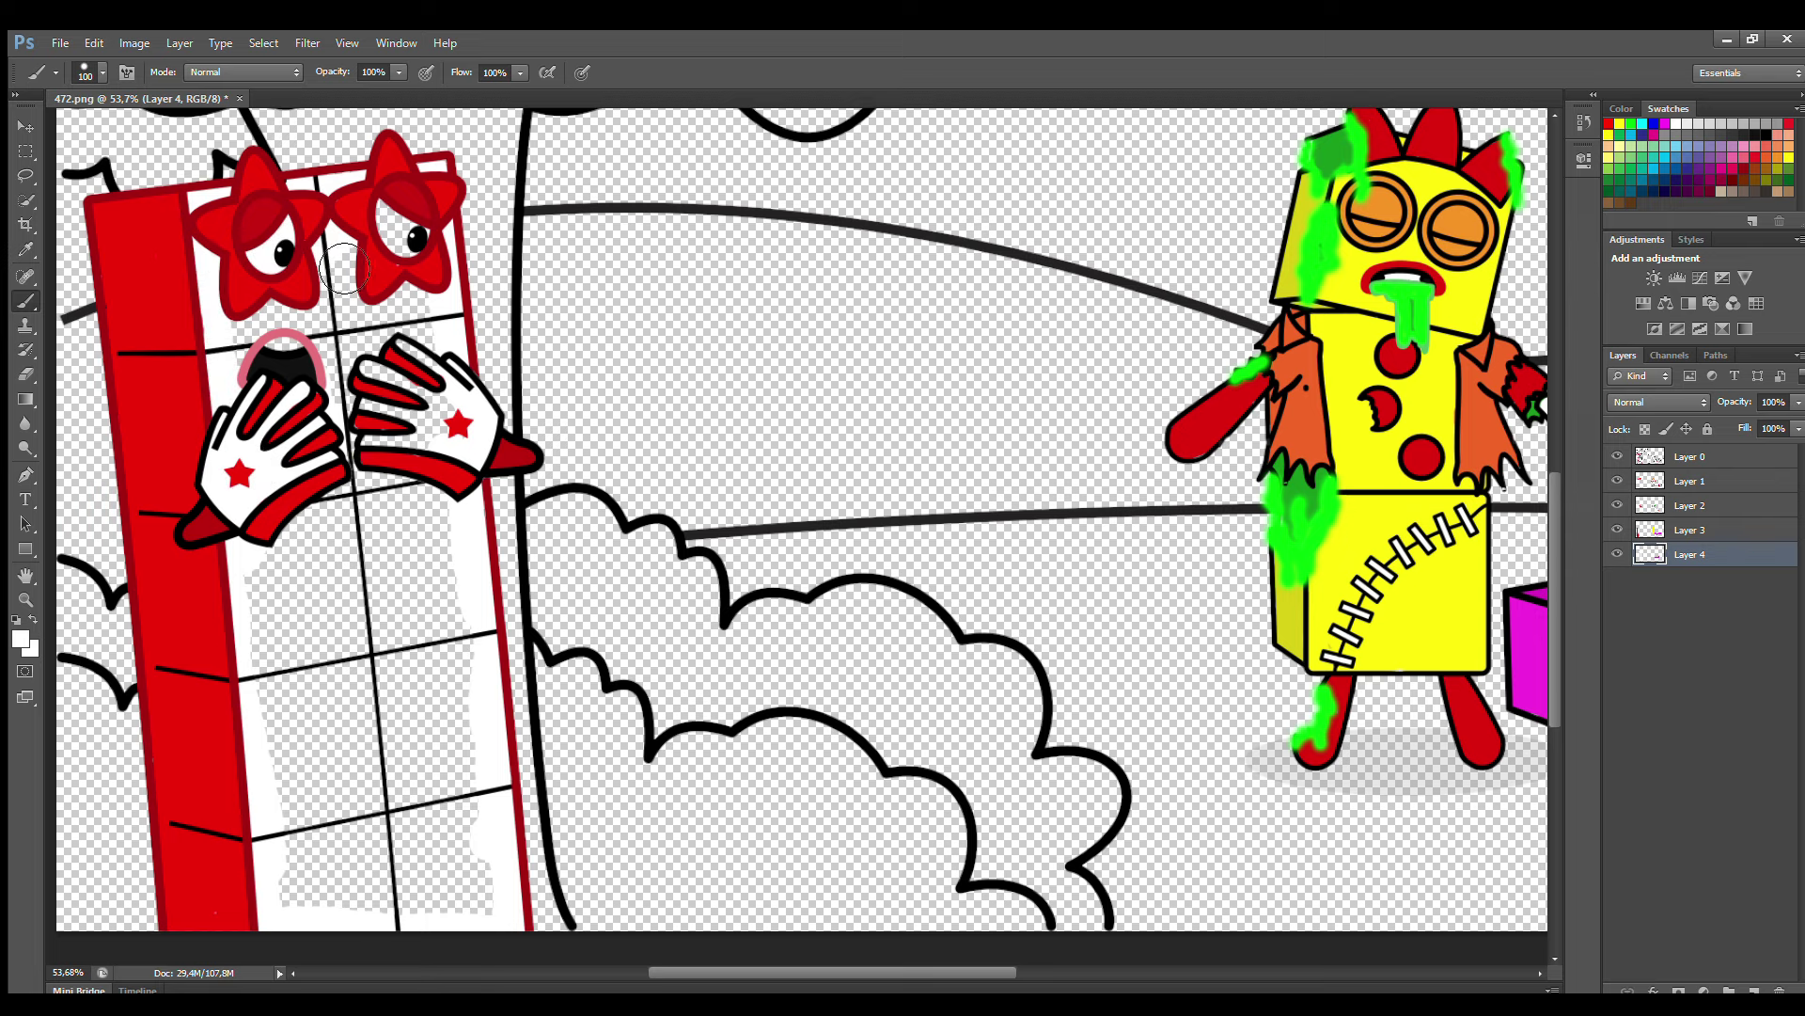
{"action": "key", "text": "bracketright"}
{"action": "key", "text": "bracketright"}
{"action": "mouse_move", "coordinate": [468, 486]}
{"action": "left_mouse_down"}
{"action": "mouse_move", "coordinate": [324, 664]}
{"action": "mouse_move", "coordinate": [470, 626]}
{"action": "mouse_move", "coordinate": [432, 516]}
{"action": "left_mouse_up"}
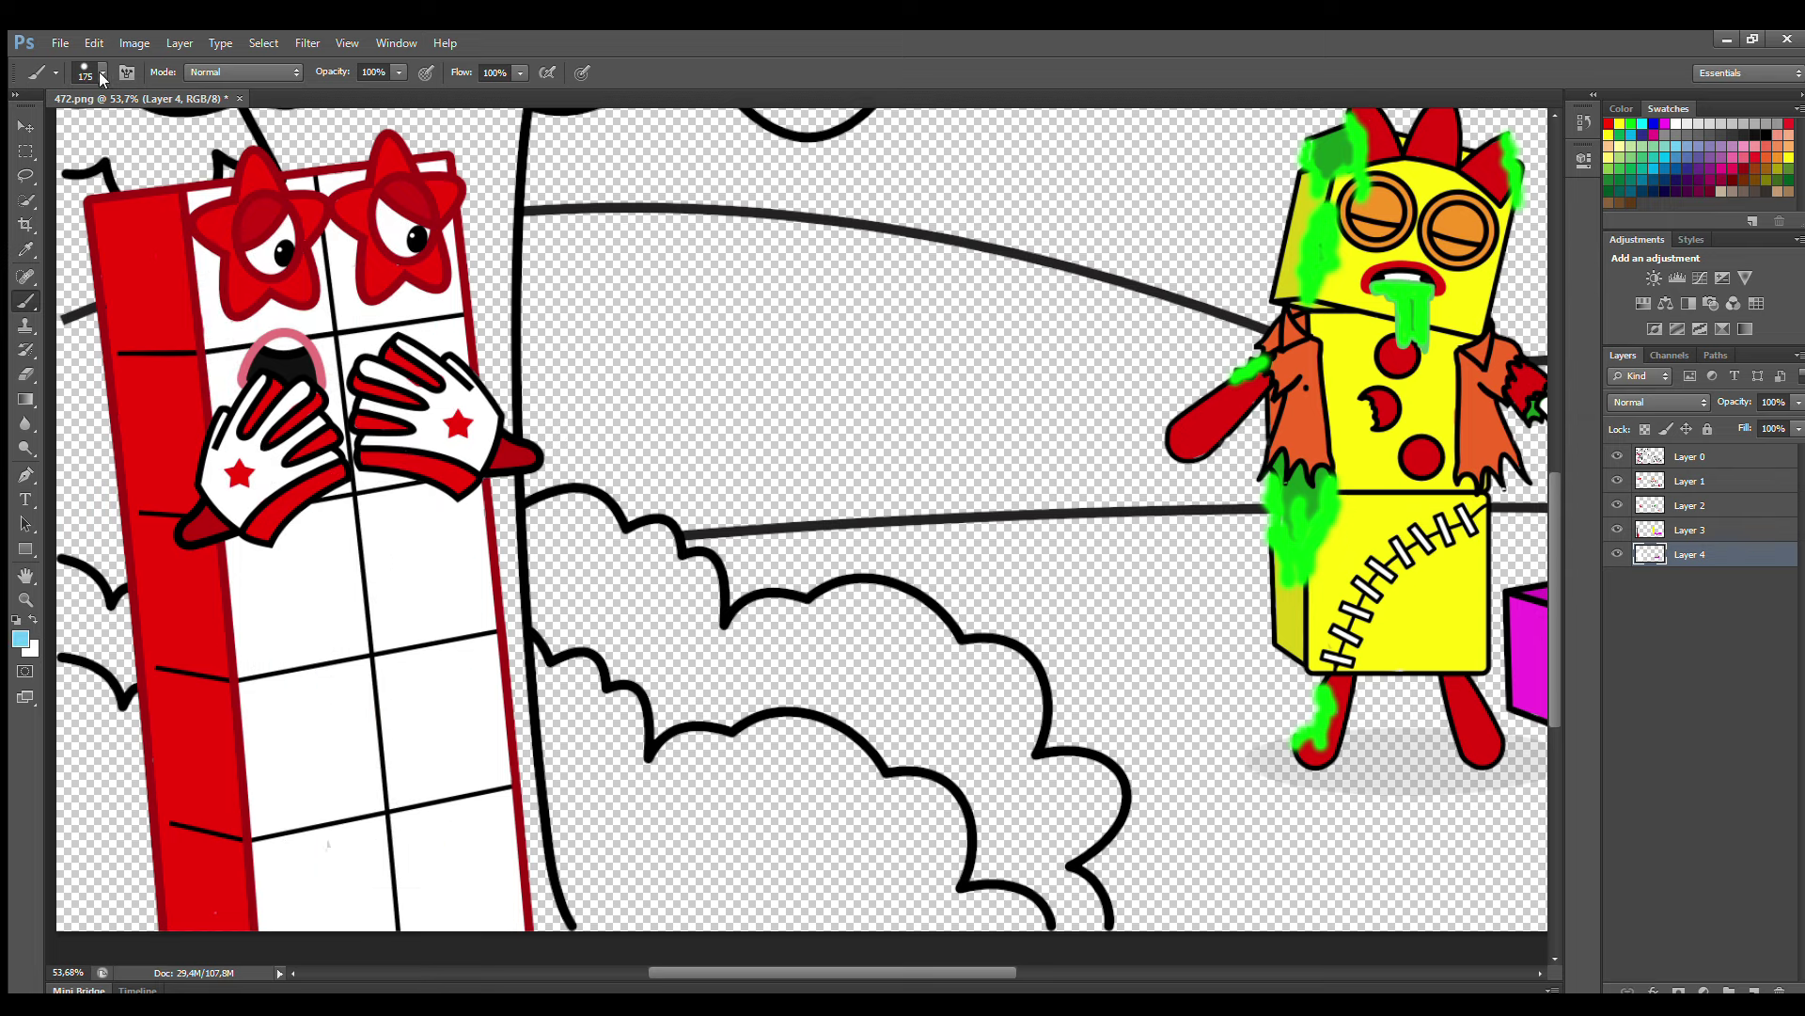
- On Layer 1, shade the whites of both star eyes with light blue
{"action": "left_click", "coordinate": [1689, 480]}
{"action": "key", "text": "bracketleft"}
{"action": "key", "text": "bracketleft"}
{"action": "key", "text": "bracketleft"}
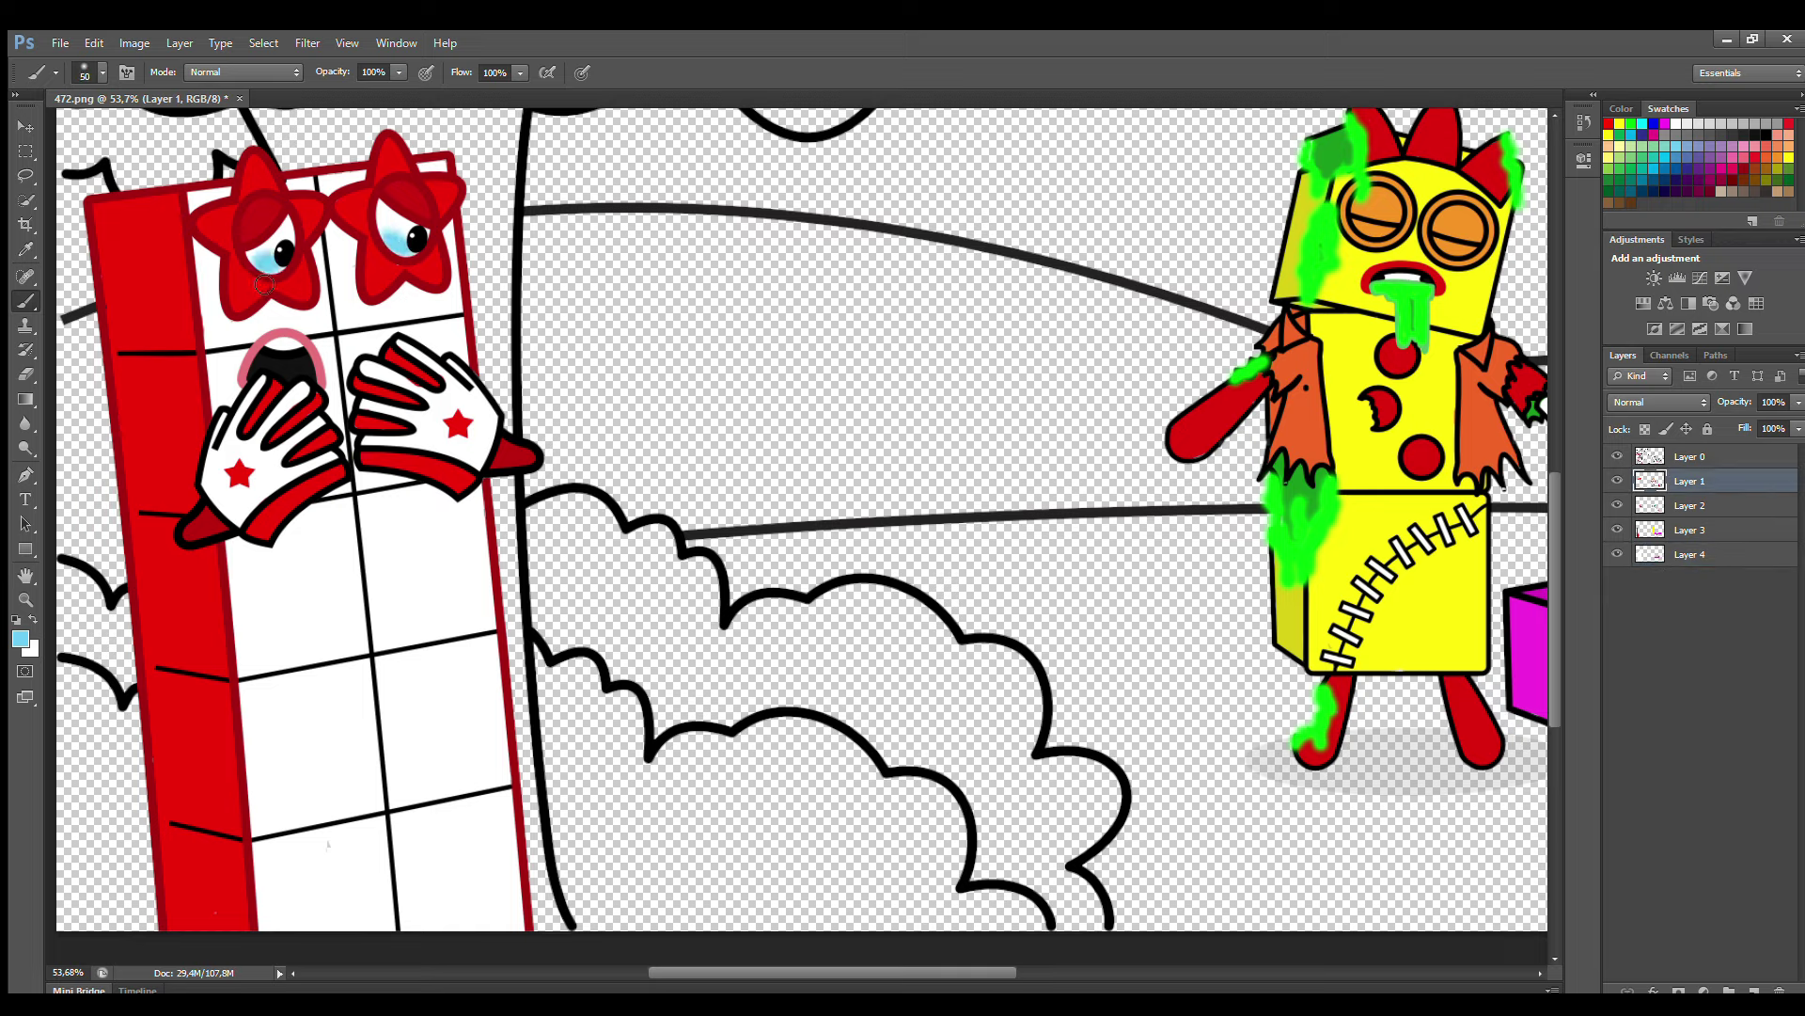
- On Layer 4, paint the front bushes on both sides of the star-eyed character medium green
{"action": "left_click", "coordinate": [1689, 554]}
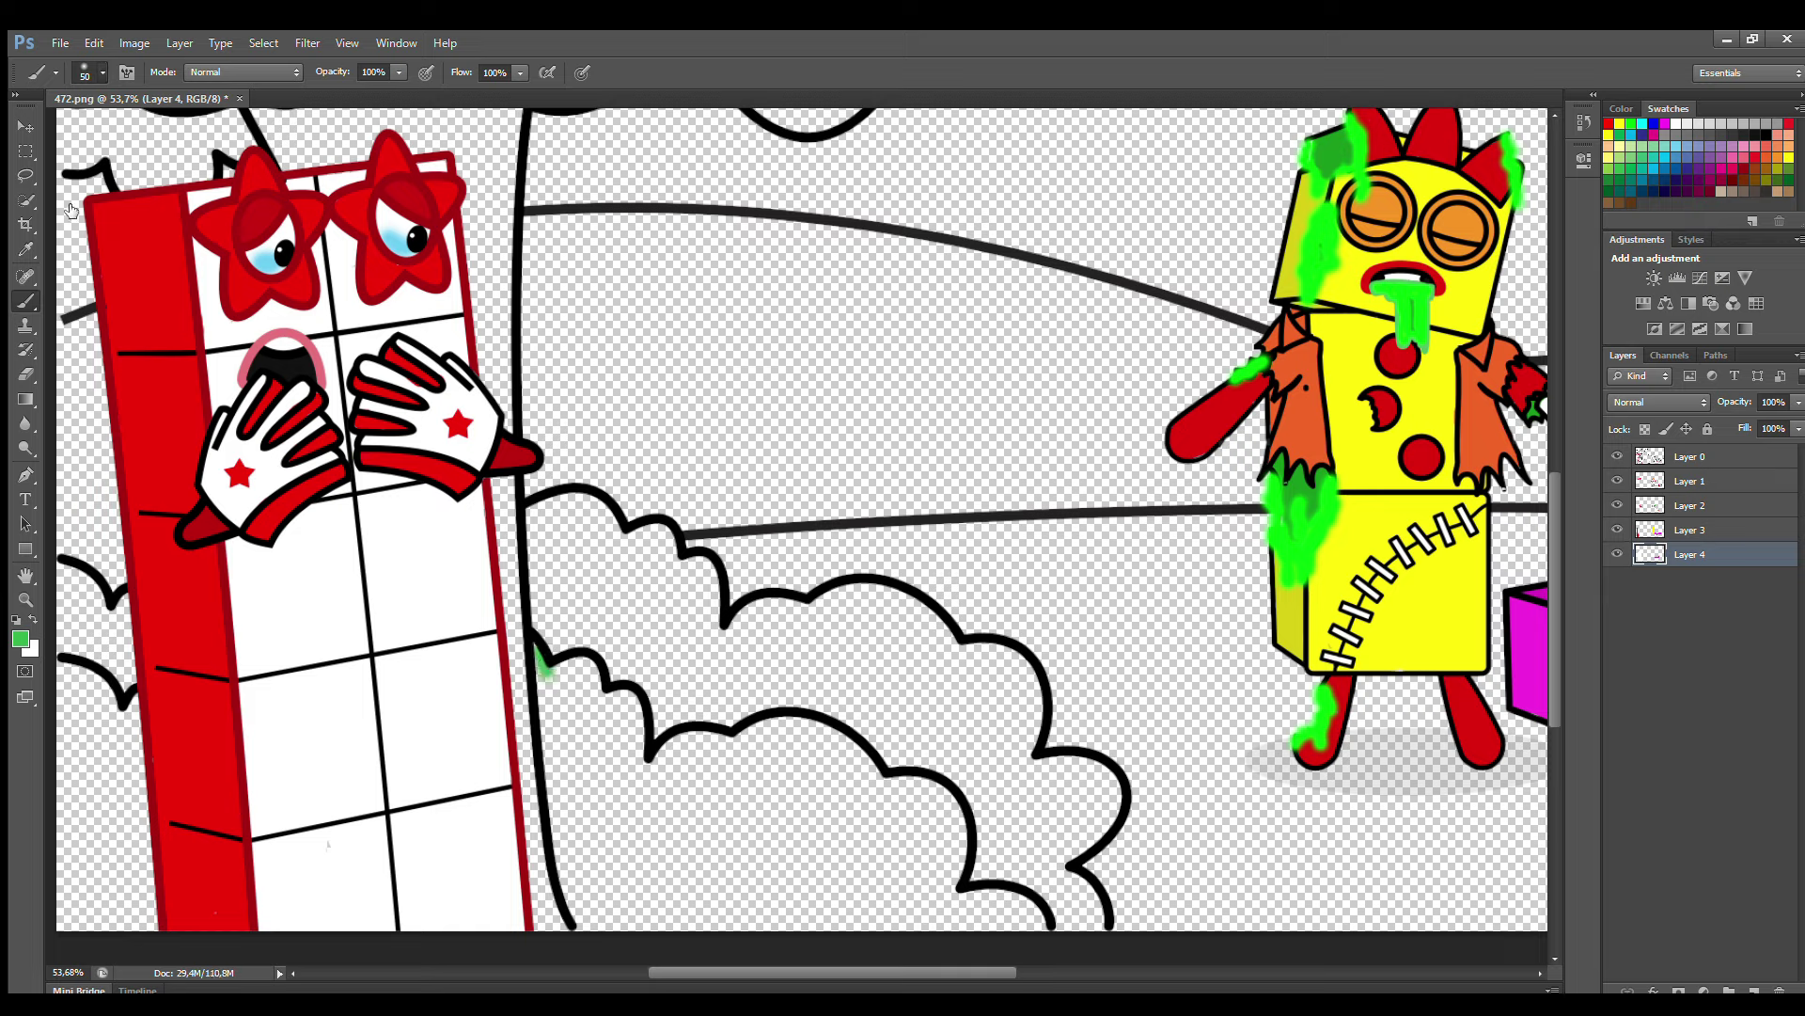
{"action": "mouse_move", "coordinate": [540, 654]}
{"action": "left_mouse_down"}
{"action": "mouse_move", "coordinate": [571, 878]}
{"action": "mouse_move", "coordinate": [675, 931]}
{"action": "mouse_move", "coordinate": [1042, 931]}
{"action": "mouse_move", "coordinate": [1000, 898]}
{"action": "mouse_move", "coordinate": [943, 901]}
{"action": "mouse_move", "coordinate": [960, 830]}
{"action": "mouse_move", "coordinate": [835, 749]}
{"action": "mouse_move", "coordinate": [898, 808]}
{"action": "mouse_move", "coordinate": [772, 737]}
{"action": "mouse_move", "coordinate": [646, 771]}
{"action": "mouse_move", "coordinate": [634, 710]}
{"action": "mouse_move", "coordinate": [590, 677]}
{"action": "mouse_move", "coordinate": [574, 744]}
{"action": "mouse_move", "coordinate": [583, 711]}
{"action": "mouse_move", "coordinate": [603, 753]}
{"action": "mouse_move", "coordinate": [603, 905]}
{"action": "mouse_move", "coordinate": [977, 938]}
{"action": "mouse_move", "coordinate": [885, 826]}
{"action": "mouse_move", "coordinate": [690, 790]}
{"action": "mouse_move", "coordinate": [755, 903]}
{"action": "mouse_move", "coordinate": [794, 802]}
{"action": "mouse_move", "coordinate": [747, 834]}
{"action": "mouse_move", "coordinate": [822, 829]}
{"action": "left_mouse_up"}
{"action": "key", "text": "bracketright"}
{"action": "key", "text": "bracketright"}
{"action": "key", "text": "bracketright"}
{"action": "mouse_move", "coordinate": [138, 775]}
{"action": "left_mouse_down"}
{"action": "mouse_move", "coordinate": [104, 941]}
{"action": "mouse_move", "coordinate": [76, 751]}
{"action": "mouse_move", "coordinate": [107, 899]}
{"action": "mouse_move", "coordinate": [123, 809]}
{"action": "left_mouse_up"}
- Add a new layer beneath Layer 4 and paint the rear bushes a darker green on it
{"action": "left_click", "coordinate": [1754, 990]}
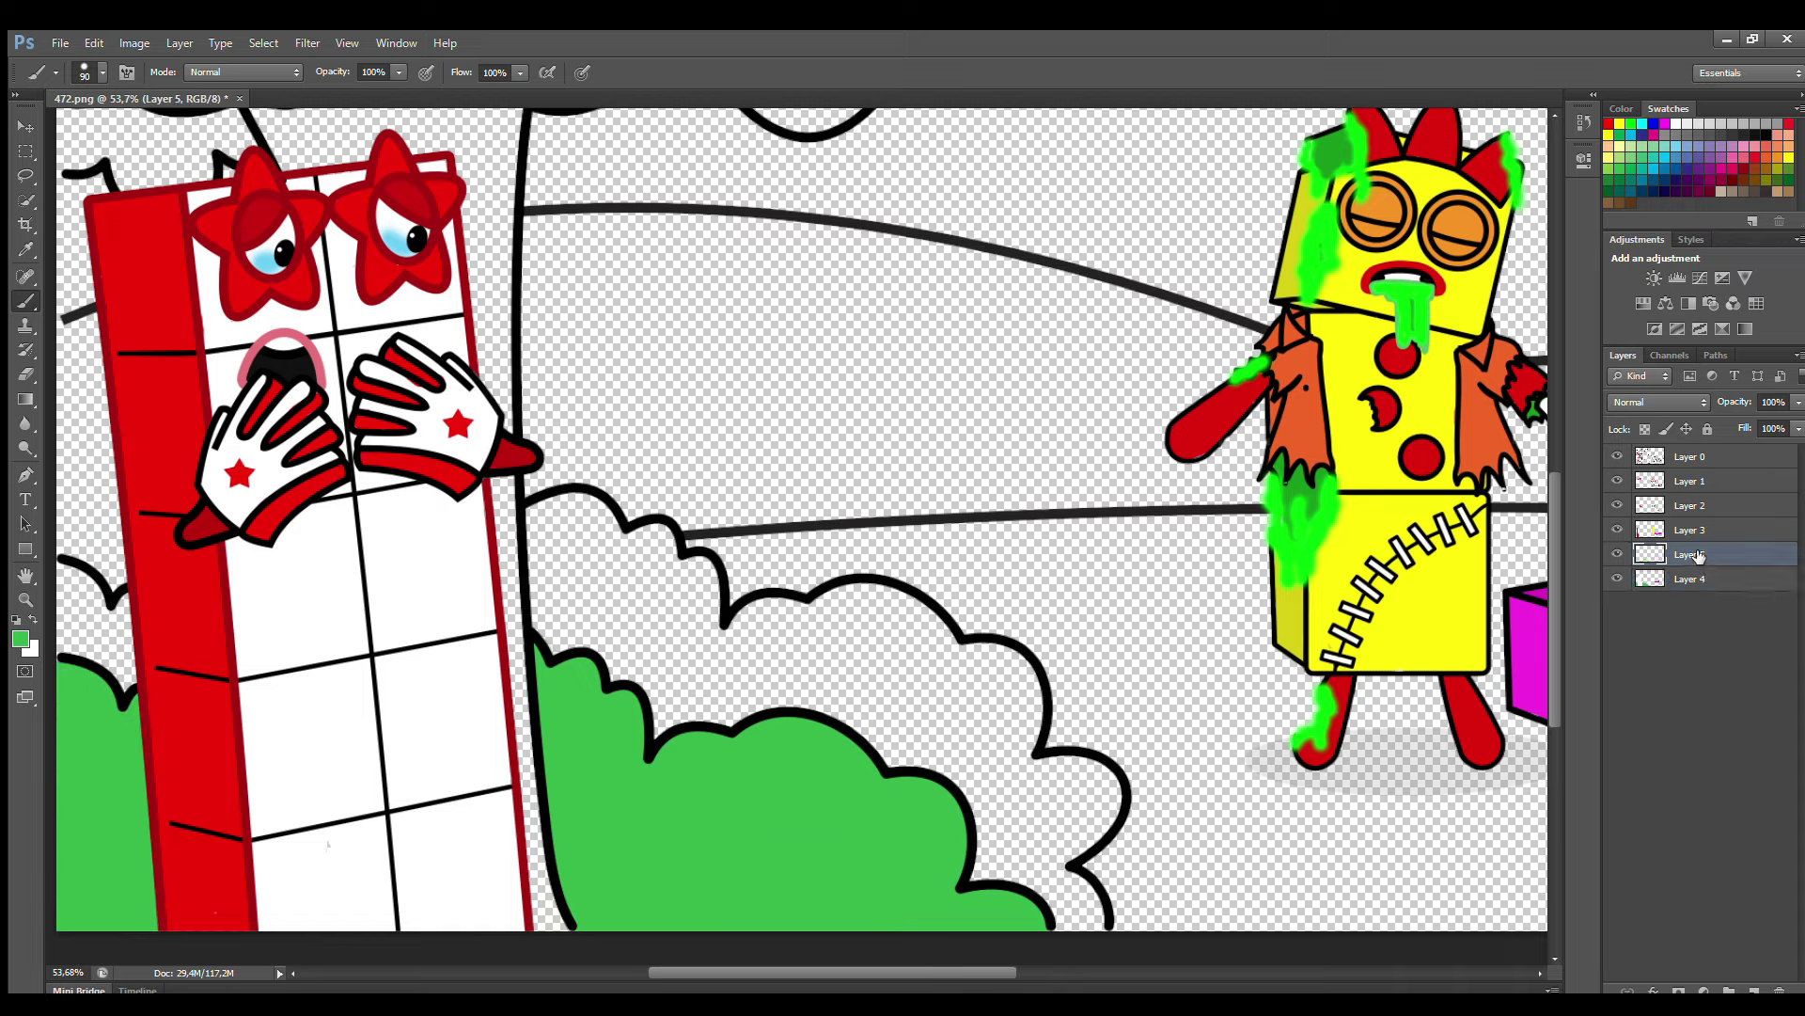
{"action": "mouse_move", "coordinate": [70, 592]}
{"action": "left_mouse_down"}
{"action": "mouse_move", "coordinate": [137, 632]}
{"action": "mouse_move", "coordinate": [85, 663]}
{"action": "left_mouse_up"}
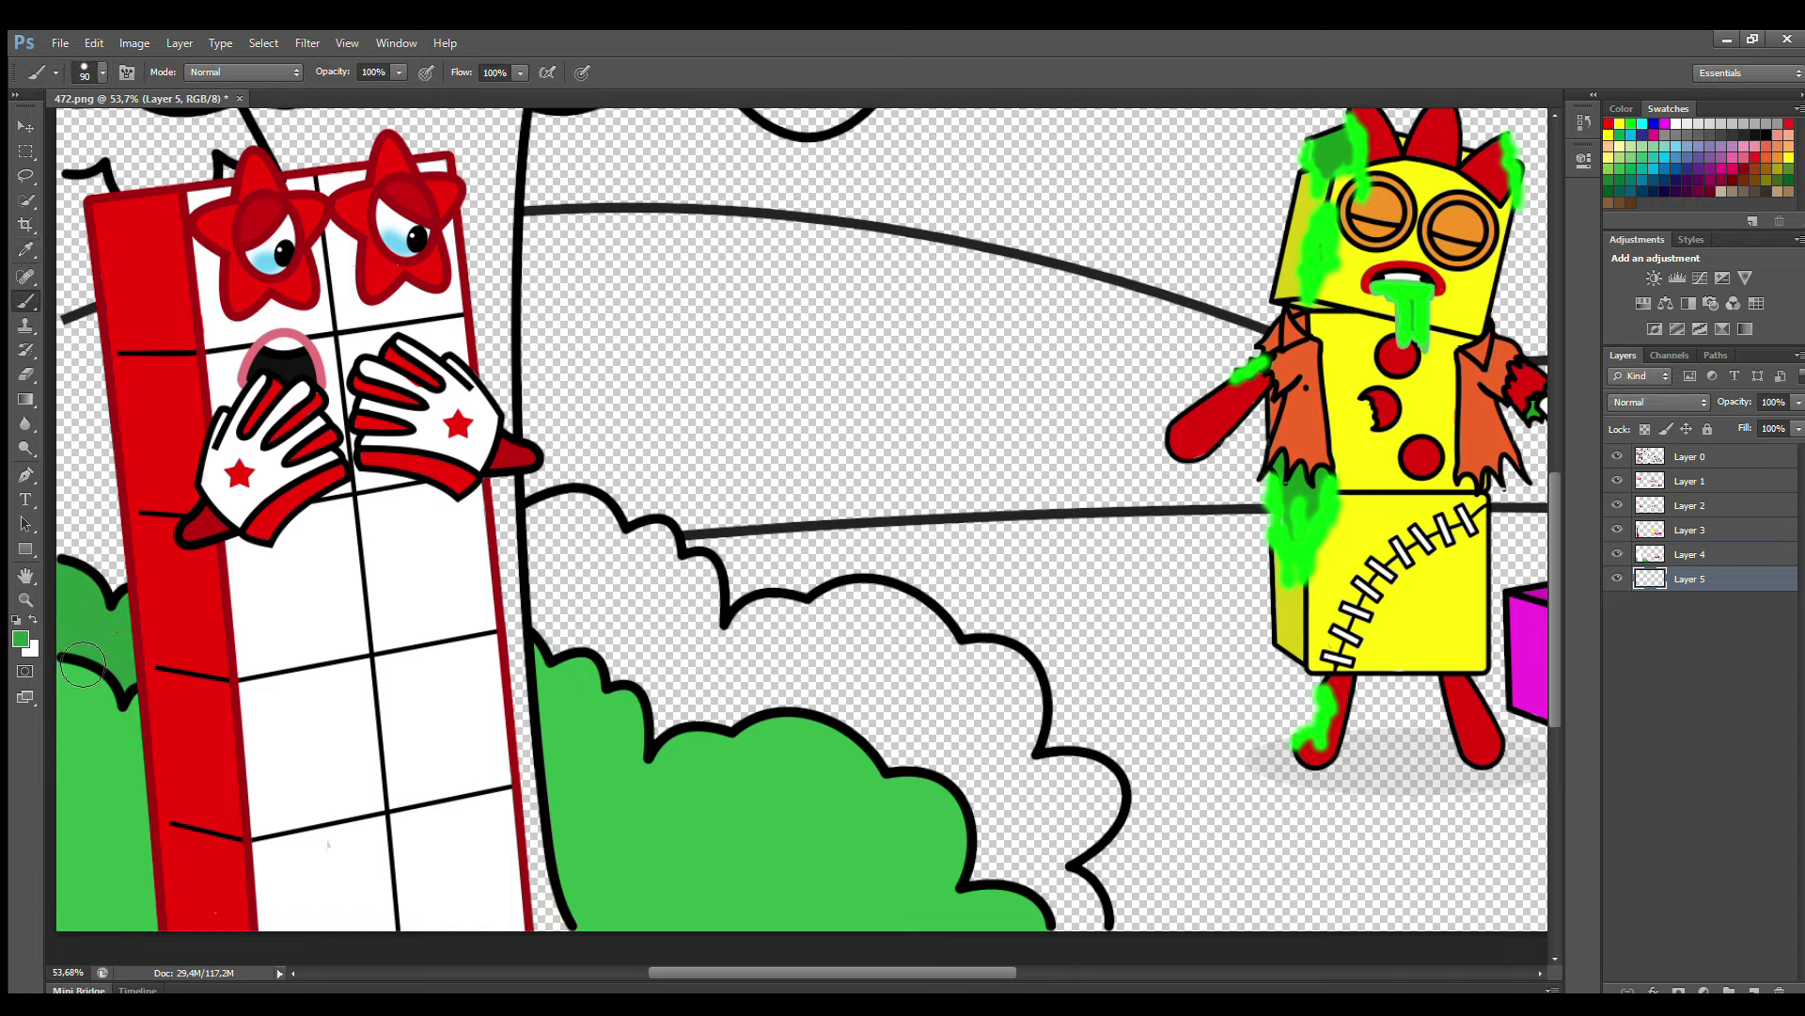
{"action": "mouse_move", "coordinate": [559, 532]}
{"action": "left_mouse_down"}
{"action": "mouse_move", "coordinate": [562, 608]}
{"action": "mouse_move", "coordinate": [582, 537]}
{"action": "mouse_move", "coordinate": [704, 590]}
{"action": "mouse_move", "coordinate": [720, 622]}
{"action": "mouse_move", "coordinate": [932, 639]}
{"action": "mouse_move", "coordinate": [1037, 703]}
{"action": "mouse_move", "coordinate": [1044, 792]}
{"action": "mouse_move", "coordinate": [1106, 792]}
{"action": "mouse_move", "coordinate": [1103, 847]}
{"action": "mouse_move", "coordinate": [1067, 901]}
{"action": "mouse_move", "coordinate": [1097, 925]}
{"action": "mouse_move", "coordinate": [1040, 900]}
{"action": "mouse_move", "coordinate": [980, 907]}
{"action": "mouse_move", "coordinate": [966, 836]}
{"action": "mouse_move", "coordinate": [1006, 726]}
{"action": "mouse_move", "coordinate": [768, 678]}
{"action": "mouse_move", "coordinate": [593, 551]}
{"action": "mouse_move", "coordinate": [687, 730]}
{"action": "mouse_move", "coordinate": [942, 775]}
{"action": "mouse_move", "coordinate": [654, 623]}
{"action": "left_mouse_up"}
- On Layer 1, paint the two small foliage clumps in front of the tree trunk light green
{"action": "scroll", "coordinate": [685, 688], "scroll_direction": "down", "scroll_amount": 3}
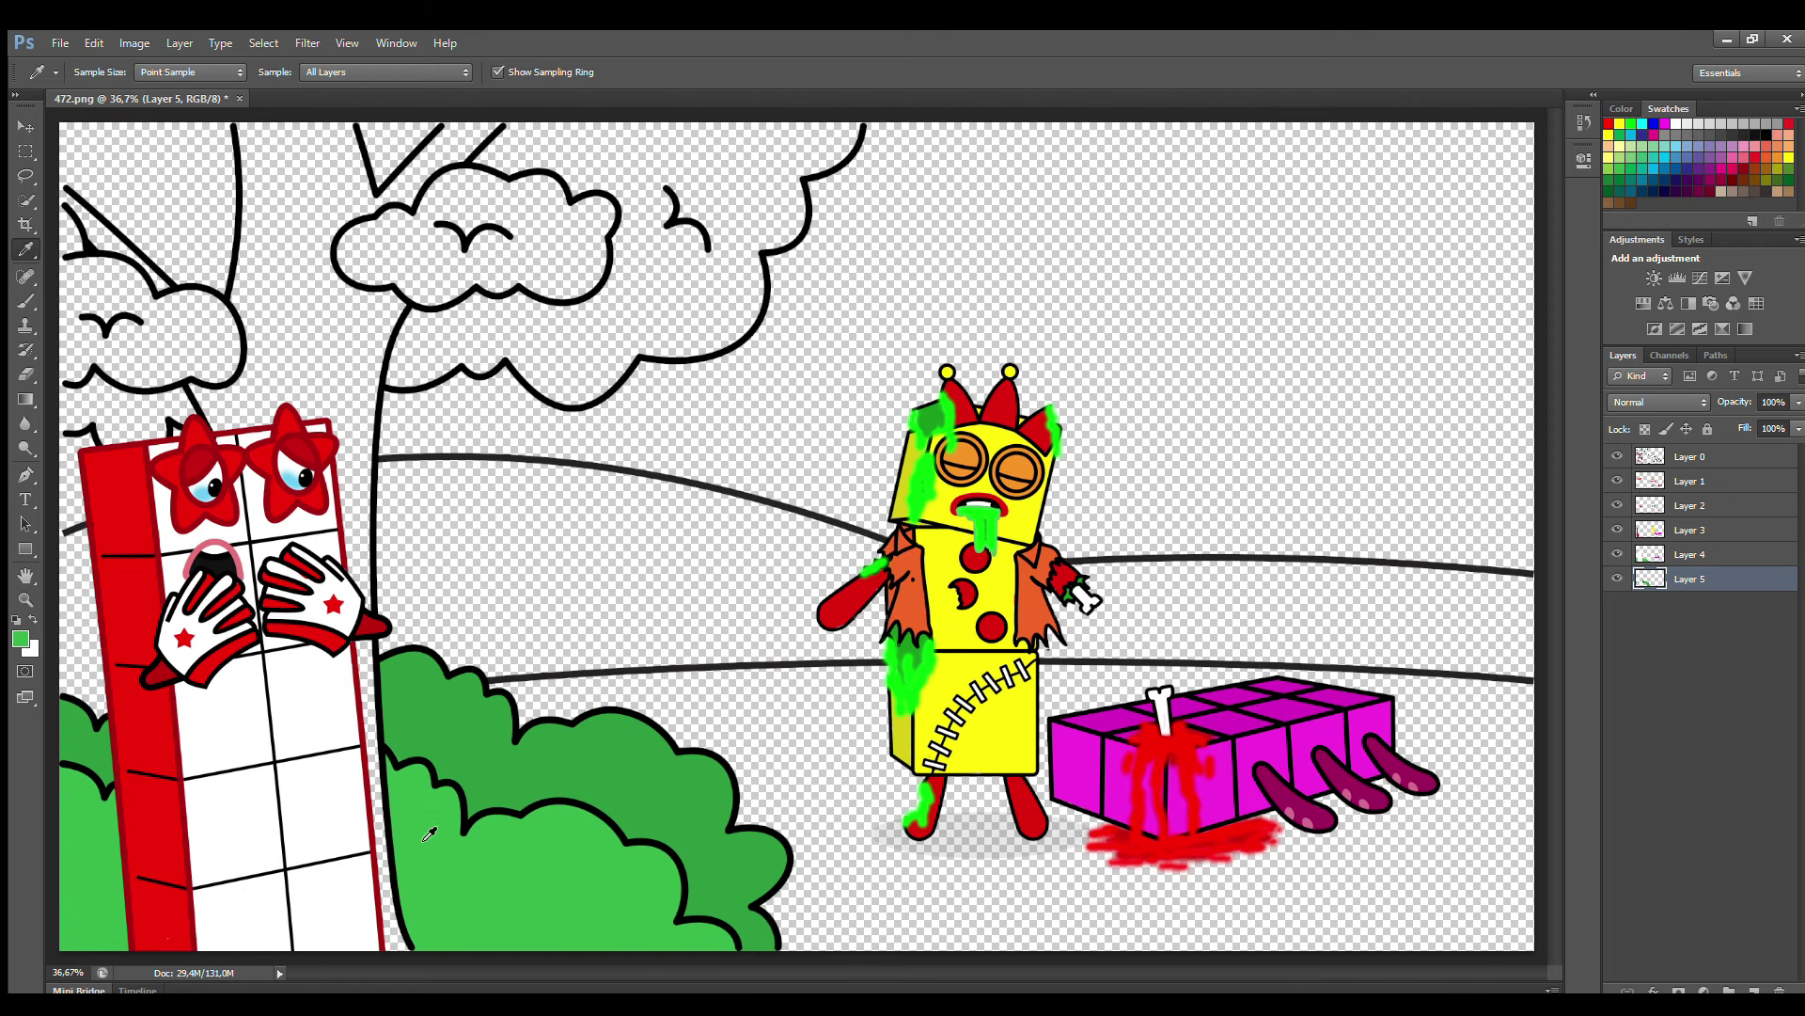
{"action": "left_click", "coordinate": [402, 270], "text": "ctrl"}
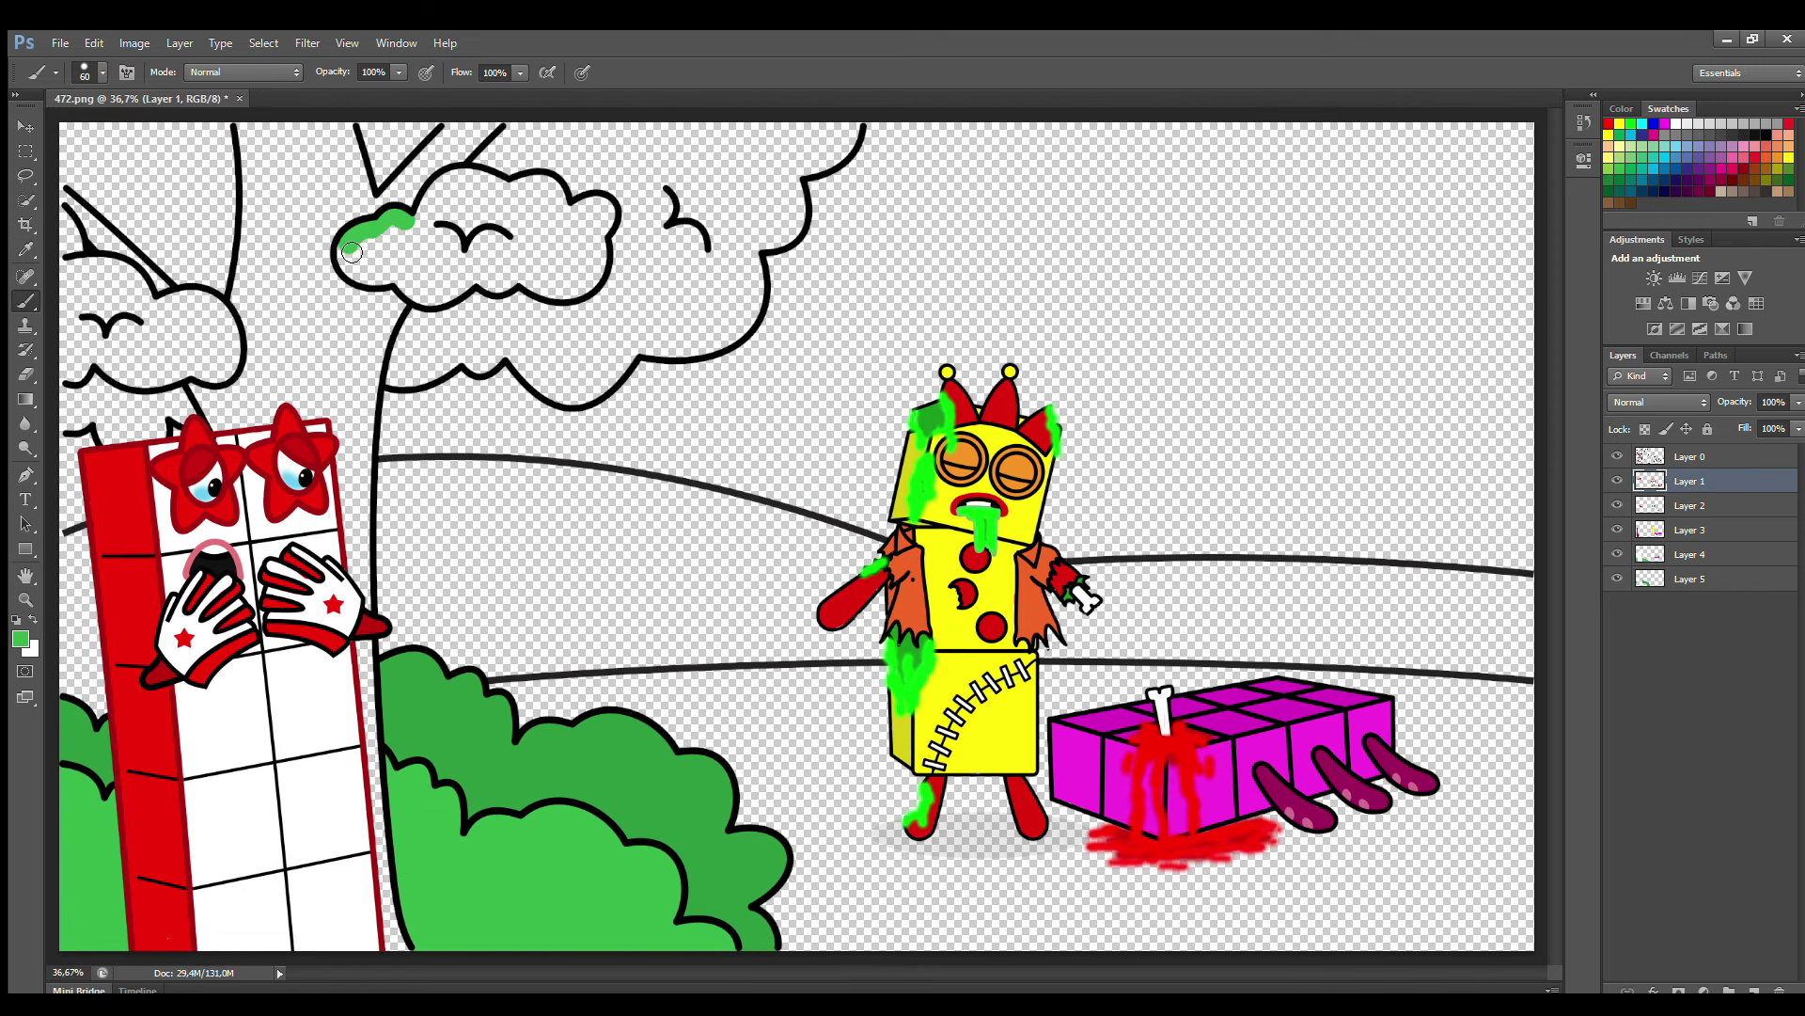
{"action": "key", "text": "i"}
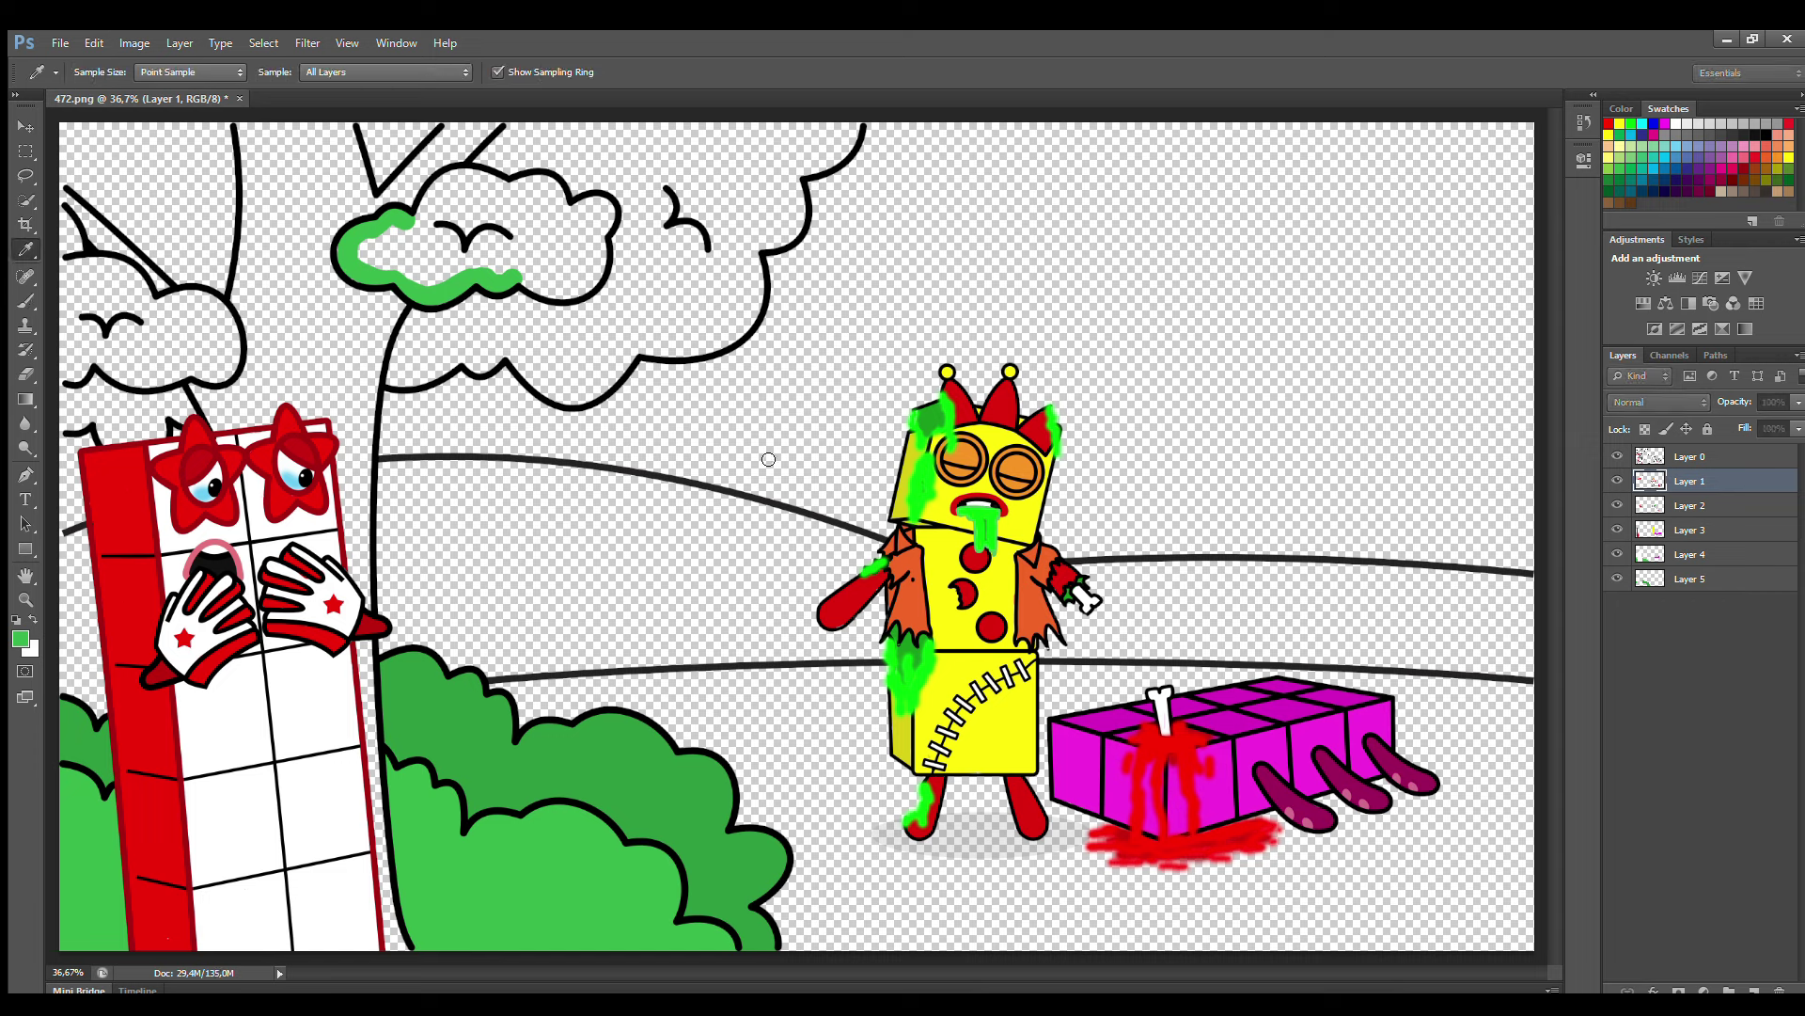
{"action": "key", "text": "b"}
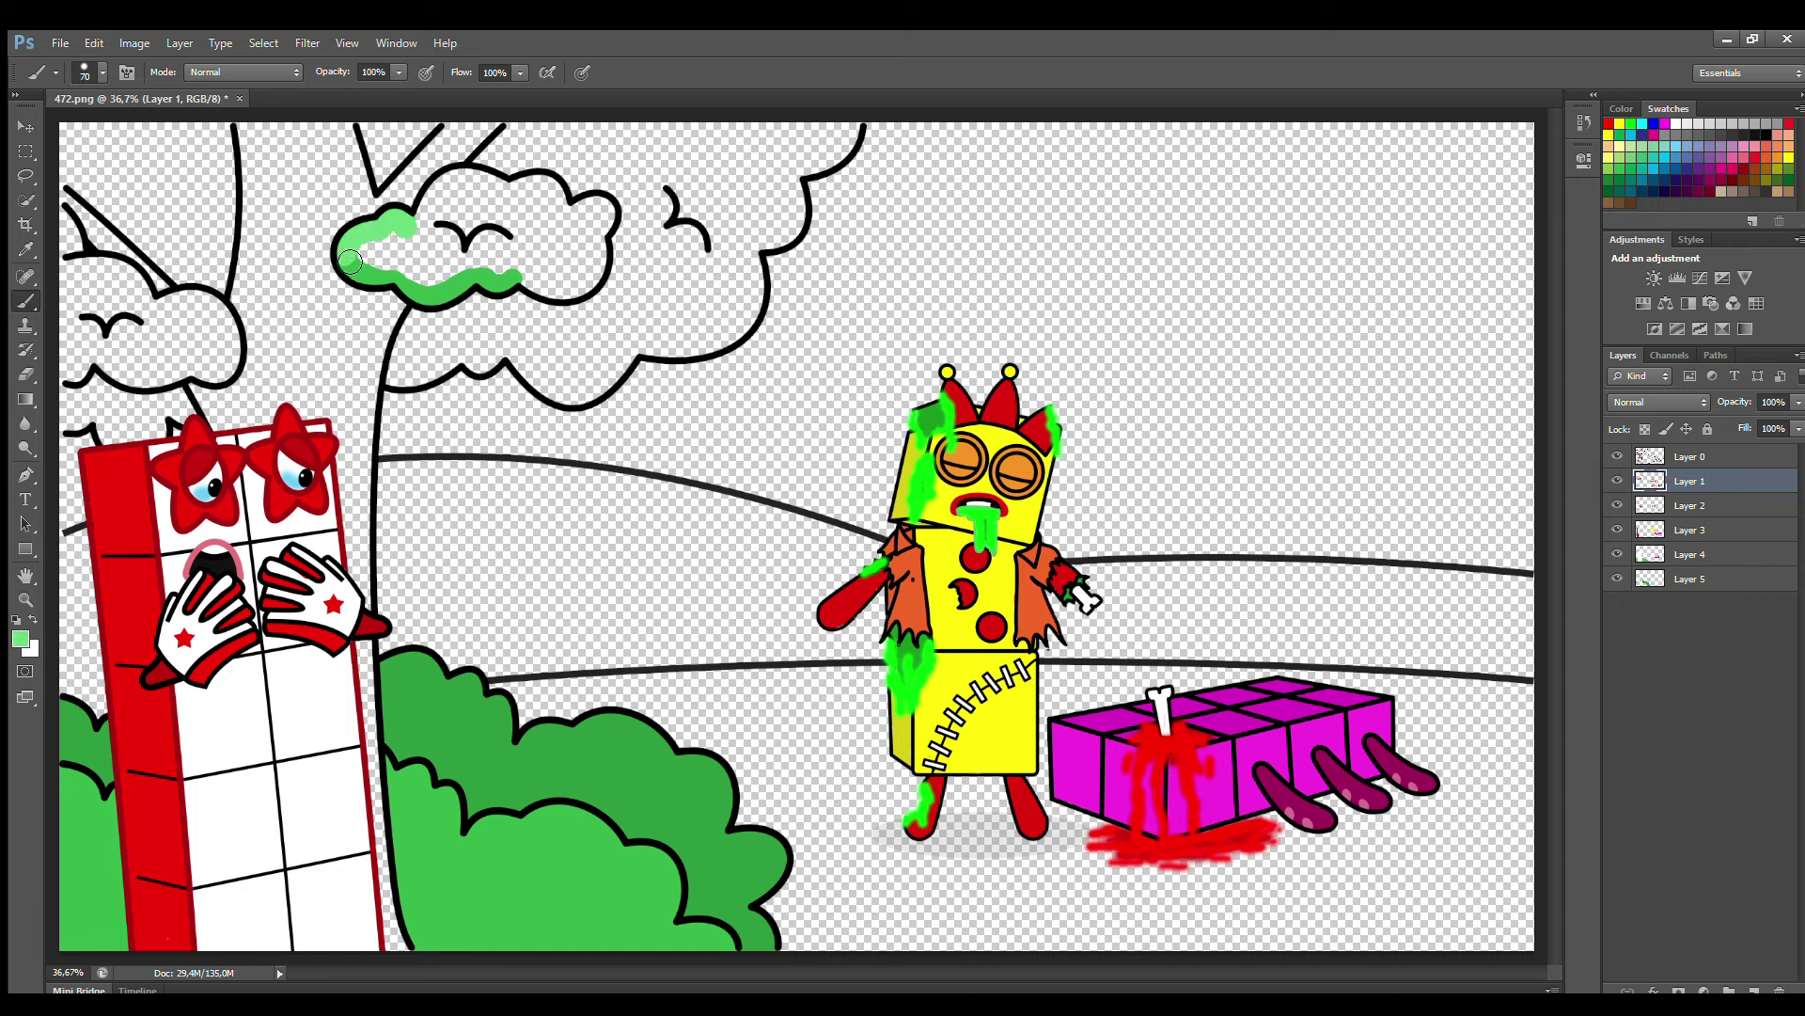
{"action": "left_click_drag", "start_coordinate": [462, 294], "coordinate": [562, 298]}
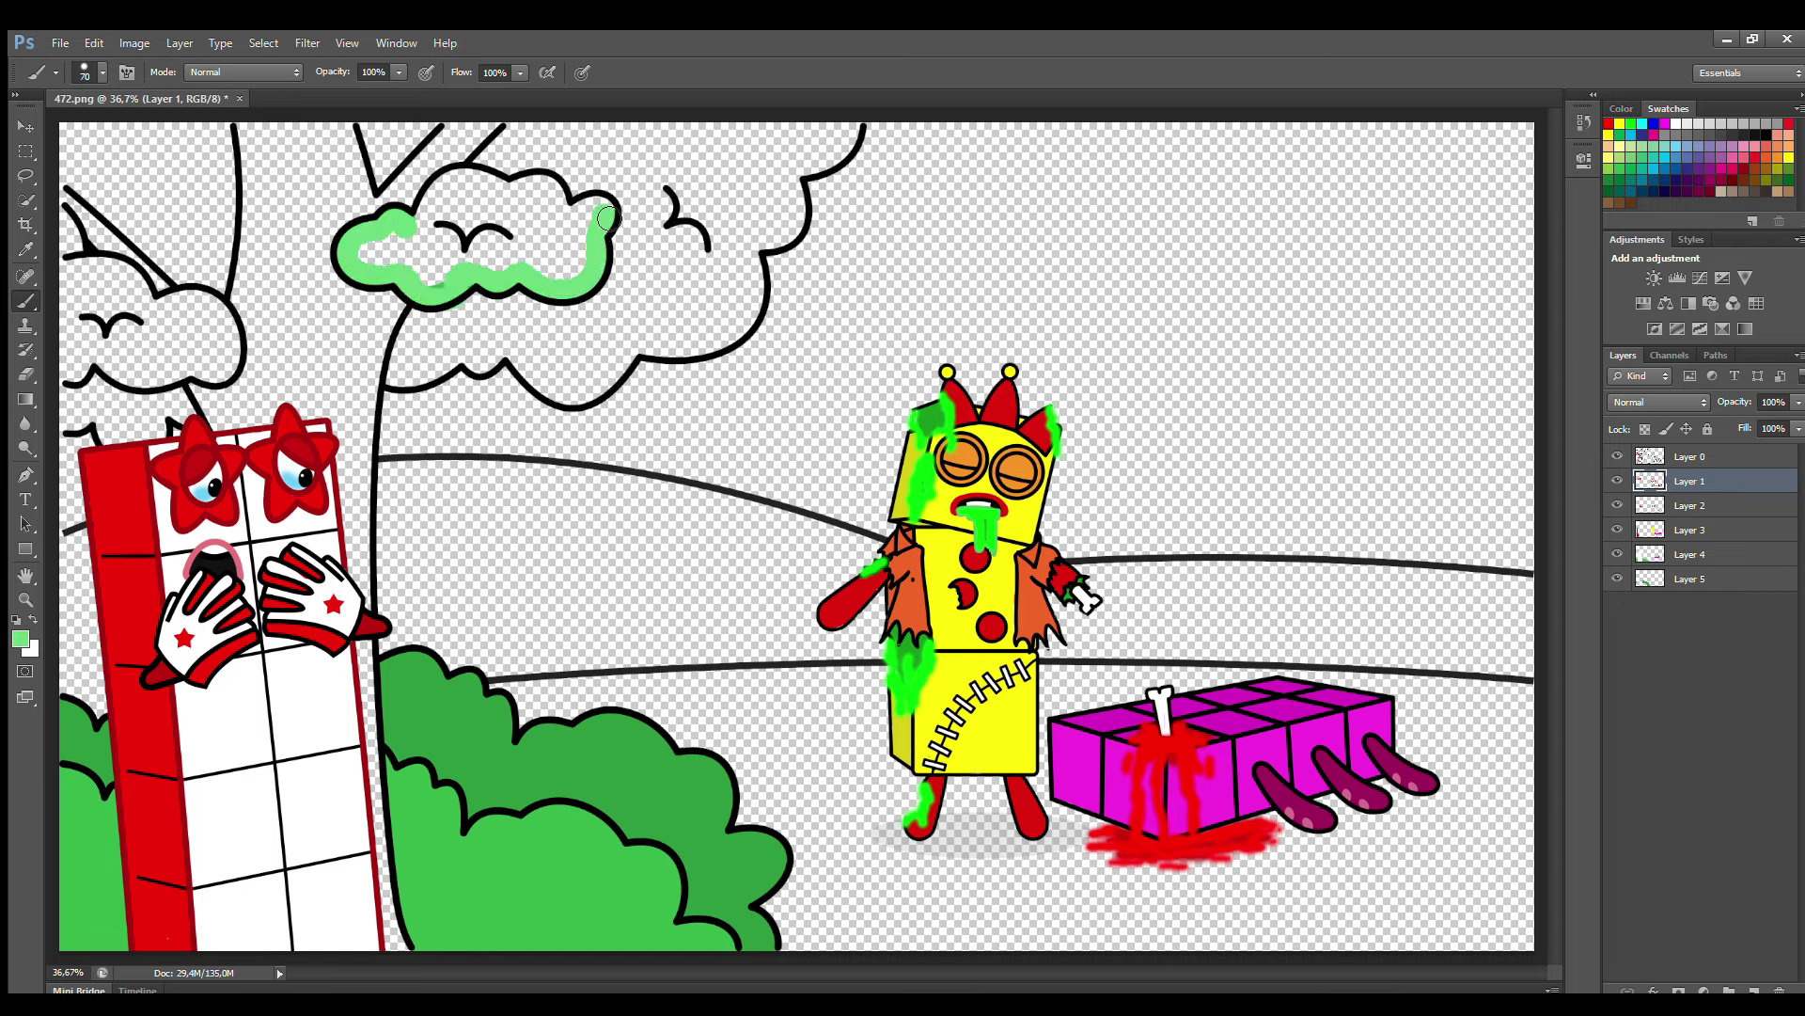
{"action": "mouse_move", "coordinate": [559, 206]}
{"action": "left_mouse_down"}
{"action": "mouse_move", "coordinate": [454, 186]}
{"action": "mouse_move", "coordinate": [390, 232]}
{"action": "mouse_move", "coordinate": [459, 261]}
{"action": "mouse_move", "coordinate": [583, 259]}
{"action": "mouse_move", "coordinate": [590, 233]}
{"action": "mouse_move", "coordinate": [572, 248]}
{"action": "mouse_move", "coordinate": [476, 199]}
{"action": "mouse_move", "coordinate": [407, 251]}
{"action": "mouse_move", "coordinate": [499, 223]}
{"action": "mouse_move", "coordinate": [537, 233]}
{"action": "left_mouse_up"}
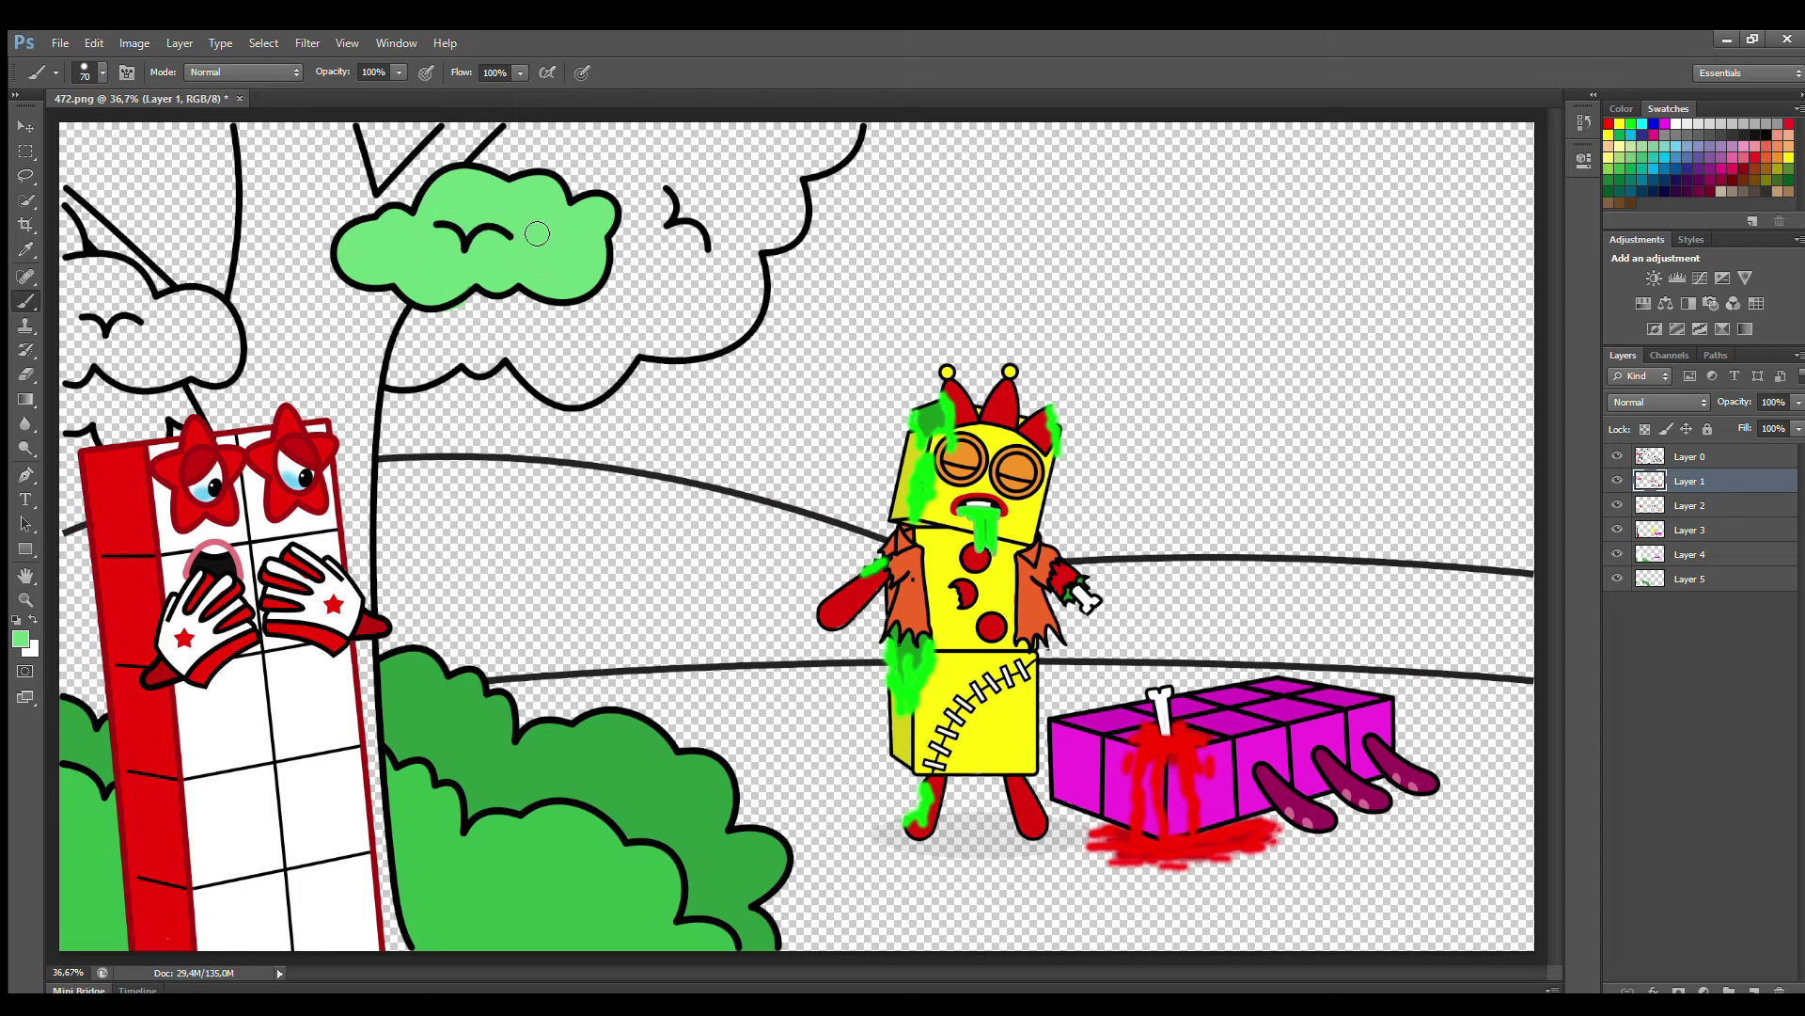
{"action": "left_click_drag", "start_coordinate": [90, 272], "coordinate": [182, 307]}
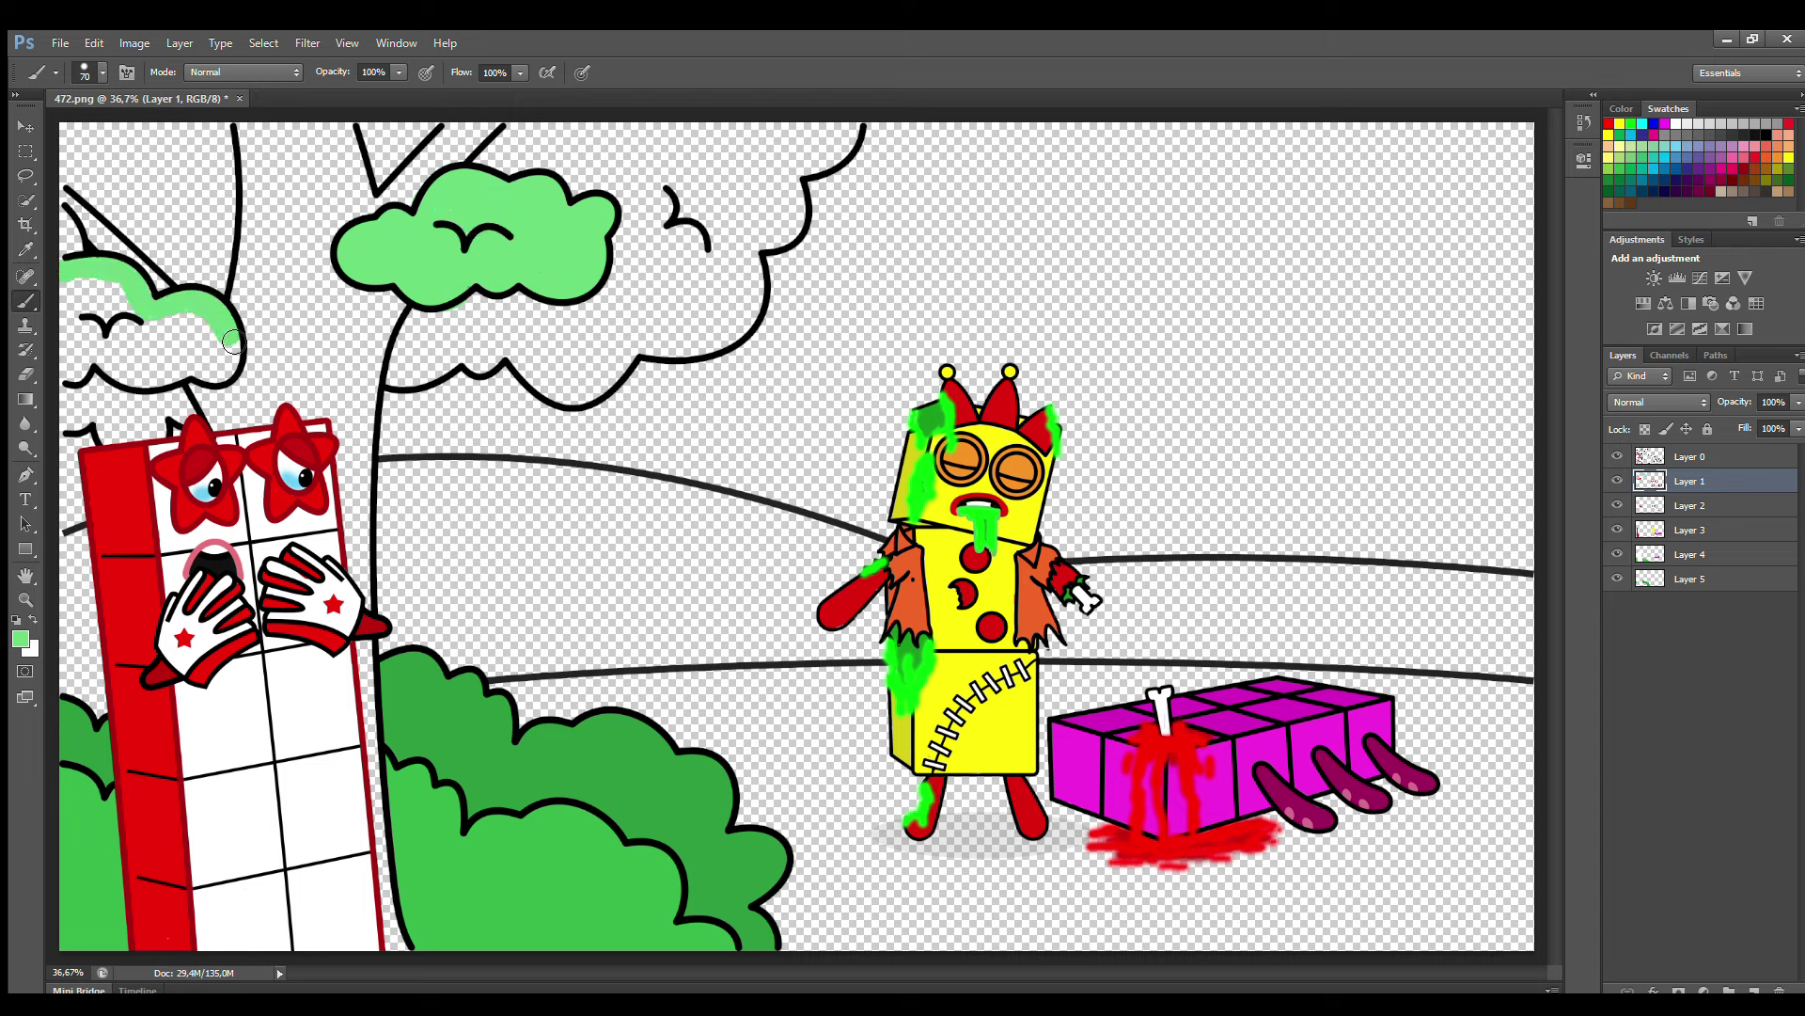
{"action": "mouse_move", "coordinate": [216, 378]}
{"action": "left_mouse_down"}
{"action": "mouse_move", "coordinate": [132, 378]}
{"action": "mouse_move", "coordinate": [68, 345]}
{"action": "mouse_move", "coordinate": [123, 322]}
{"action": "mouse_move", "coordinate": [88, 321]}
{"action": "mouse_move", "coordinate": [193, 362]}
{"action": "mouse_move", "coordinate": [138, 314]}
{"action": "left_mouse_up"}
{"action": "key", "text": "]"}
{"action": "key", "text": "]"}
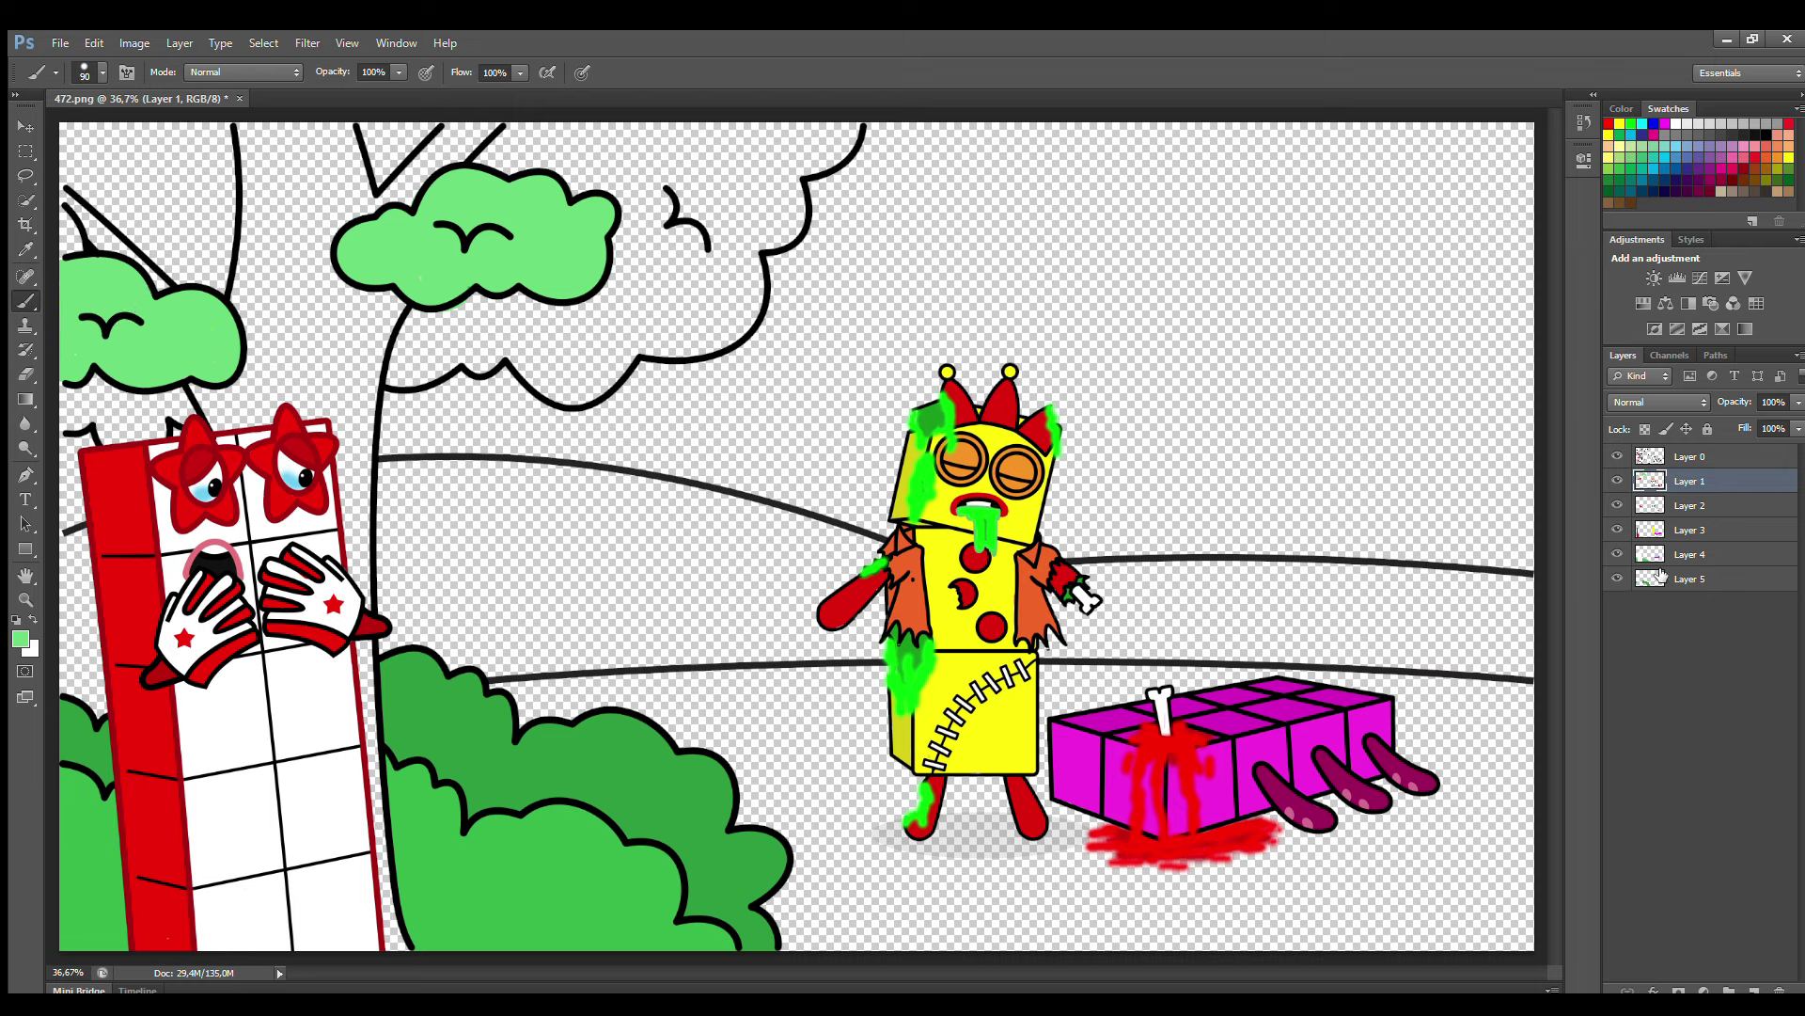
- Add a new layer beneath Layer 5 and paint the tree's trunk and branches brown on it
{"action": "left_click", "coordinate": [1704, 582]}
{"action": "left_click", "coordinate": [1754, 990]}
{"action": "left_click_drag", "start_coordinate": [1709, 583], "coordinate": [1648, 625]}
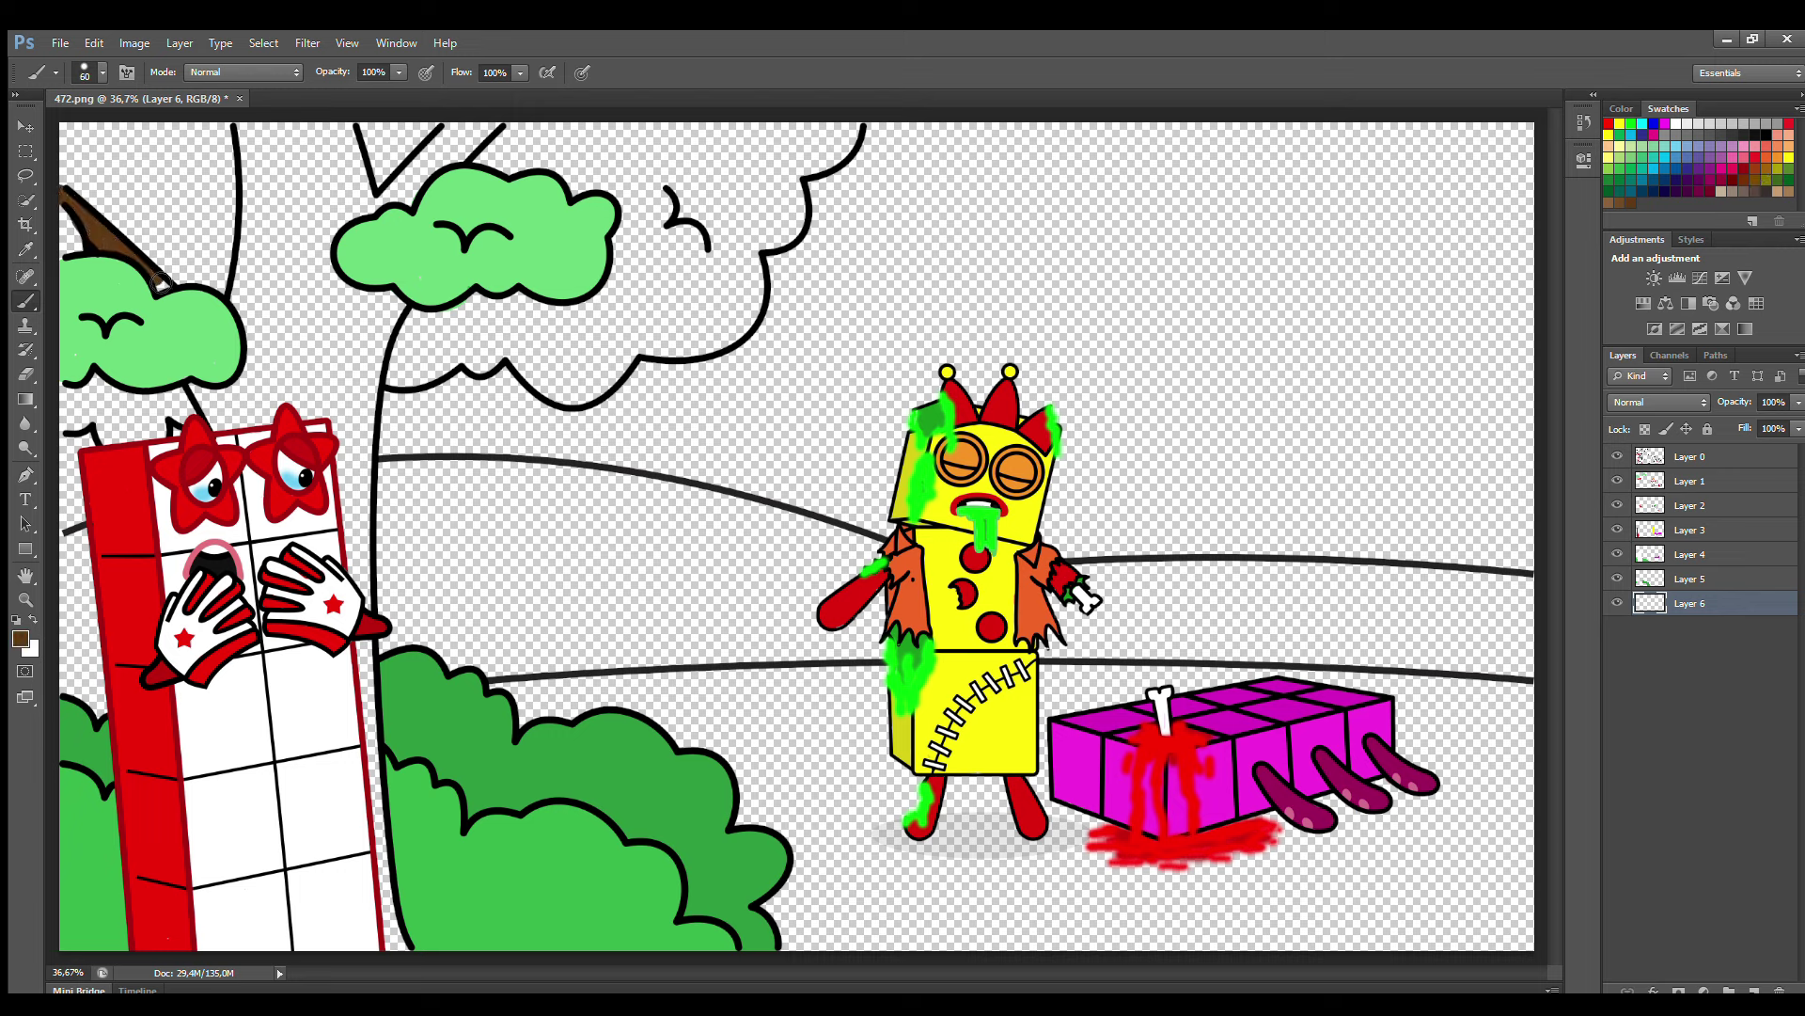
{"action": "left_click_drag", "start_coordinate": [252, 132], "coordinate": [250, 275]}
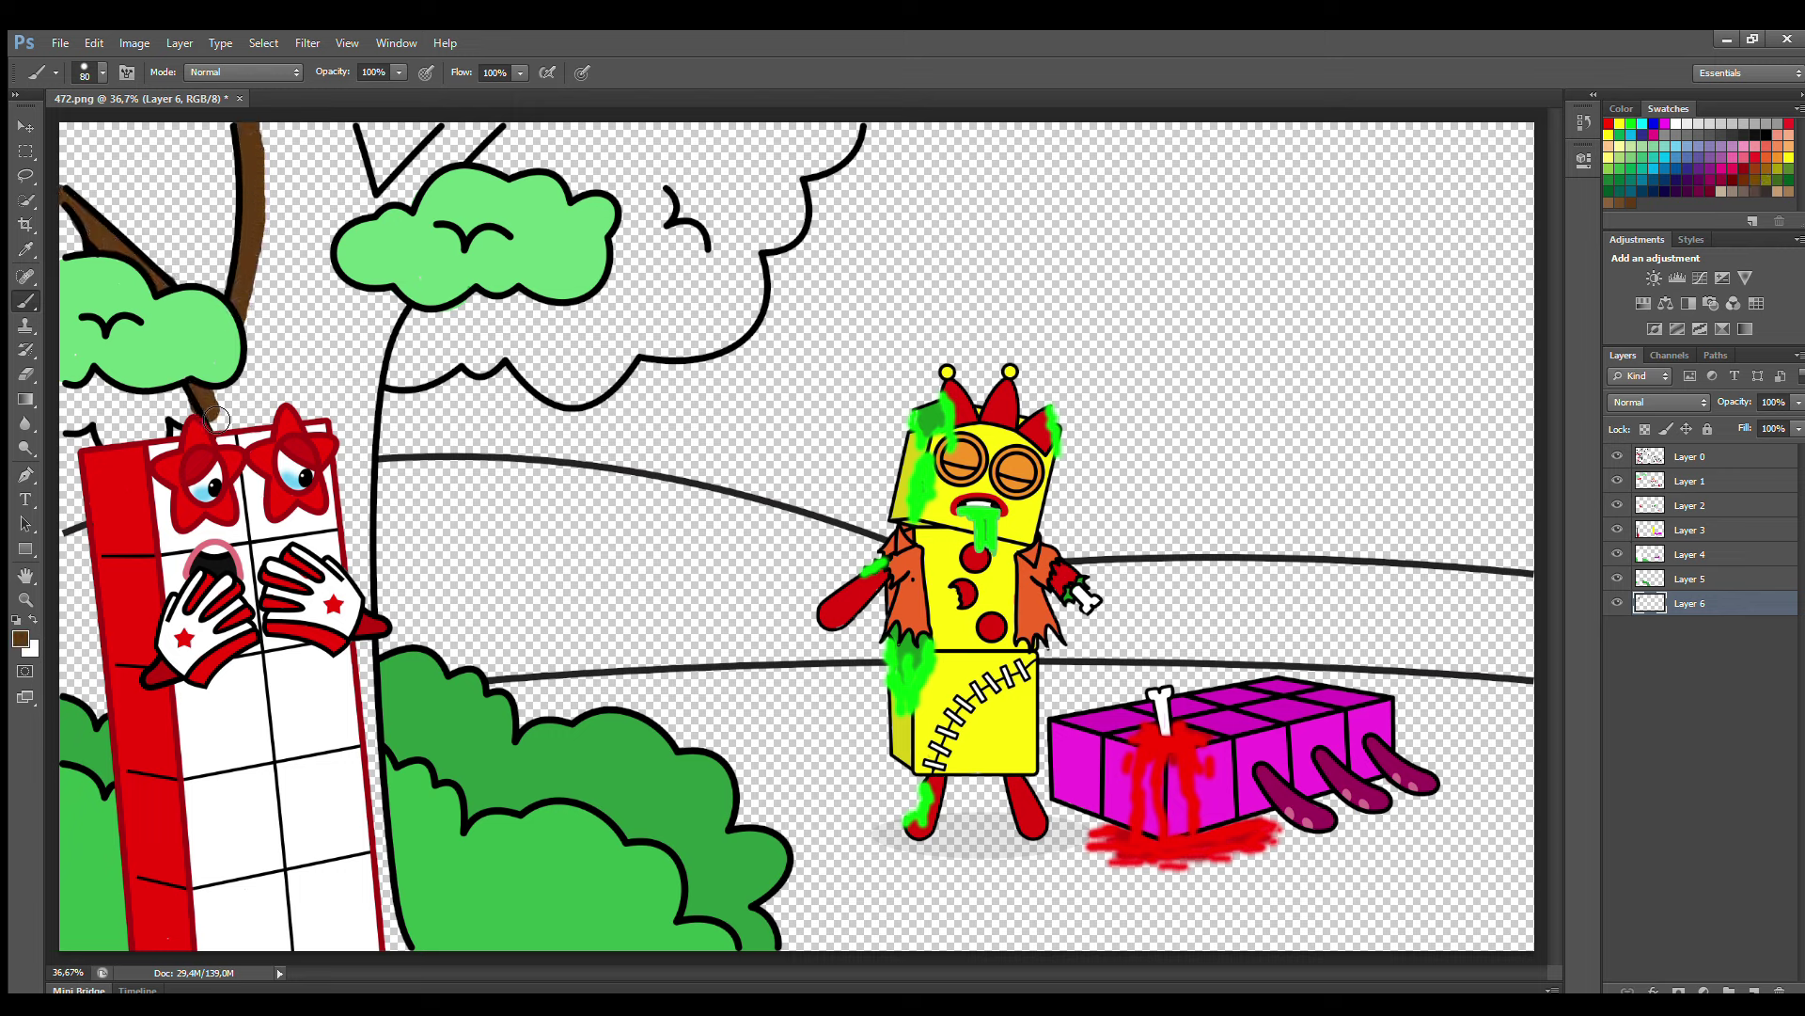
{"action": "mouse_move", "coordinate": [330, 124]}
{"action": "left_mouse_down"}
{"action": "mouse_move", "coordinate": [391, 206]}
{"action": "mouse_move", "coordinate": [503, 122]}
{"action": "left_mouse_up"}
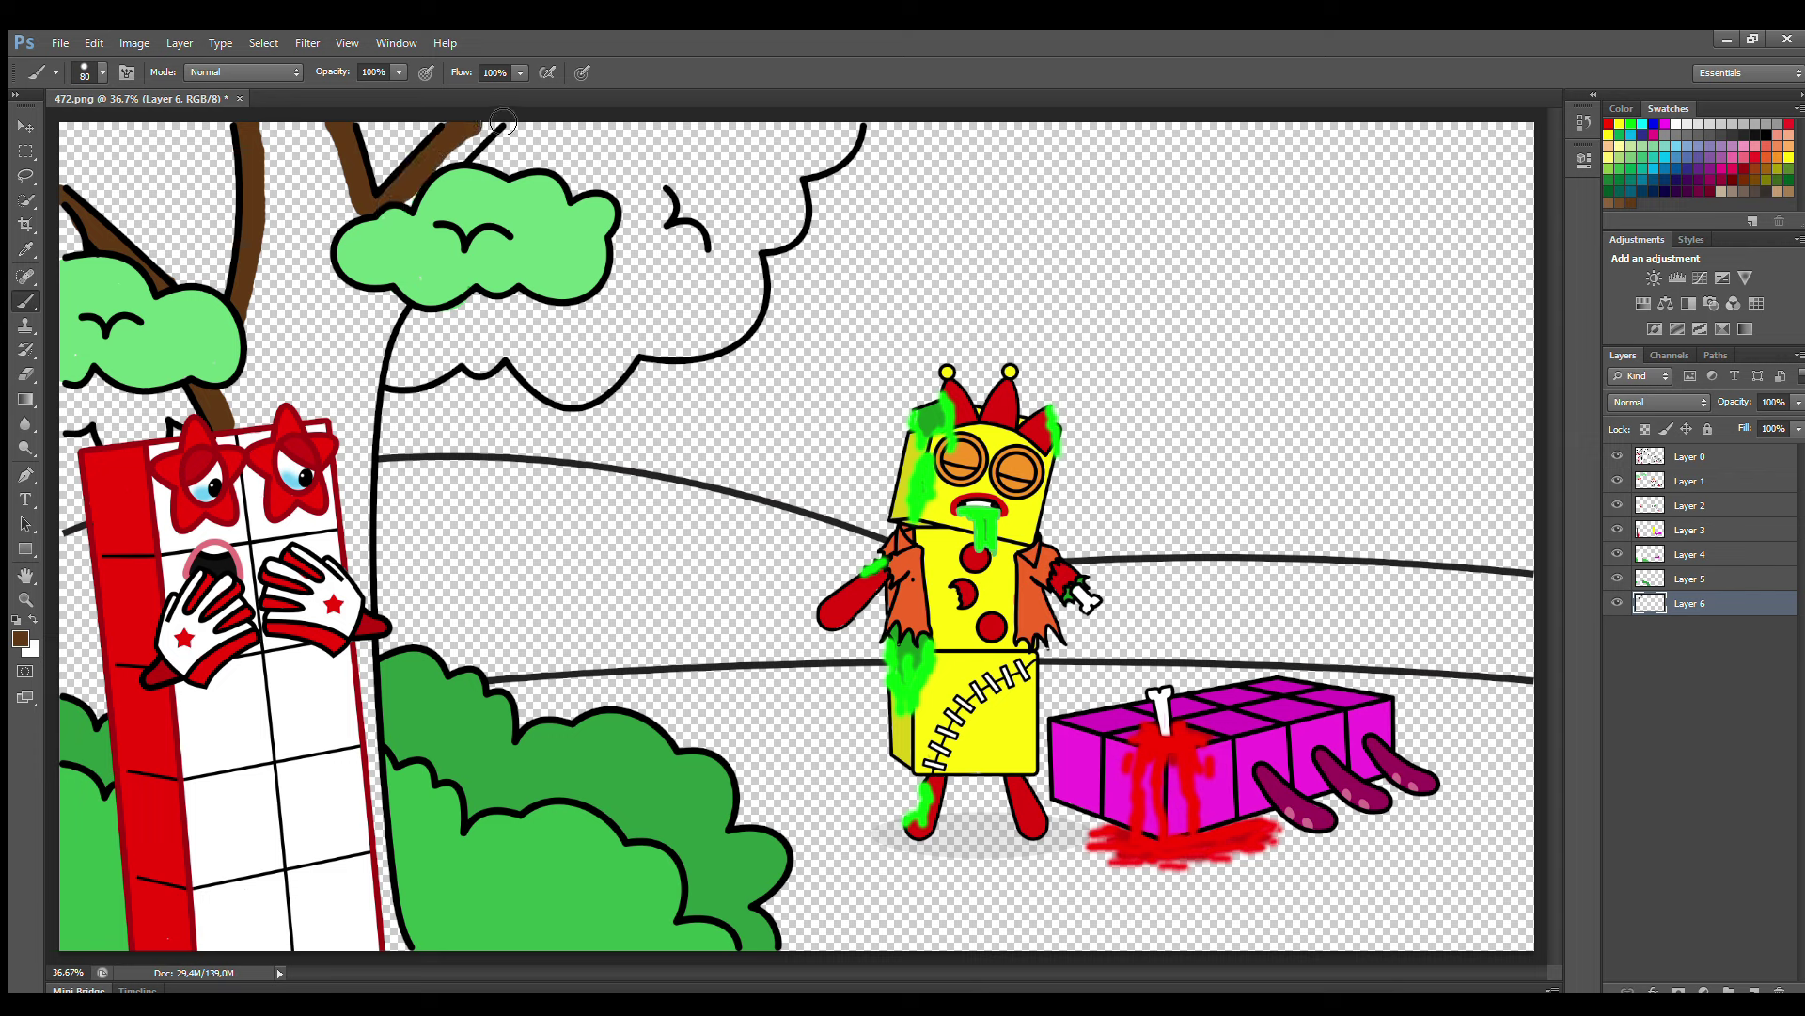
{"action": "mouse_move", "coordinate": [402, 303]}
{"action": "left_mouse_down"}
{"action": "mouse_move", "coordinate": [368, 400]}
{"action": "mouse_move", "coordinate": [366, 519]}
{"action": "mouse_move", "coordinate": [393, 933]}
{"action": "left_mouse_up"}
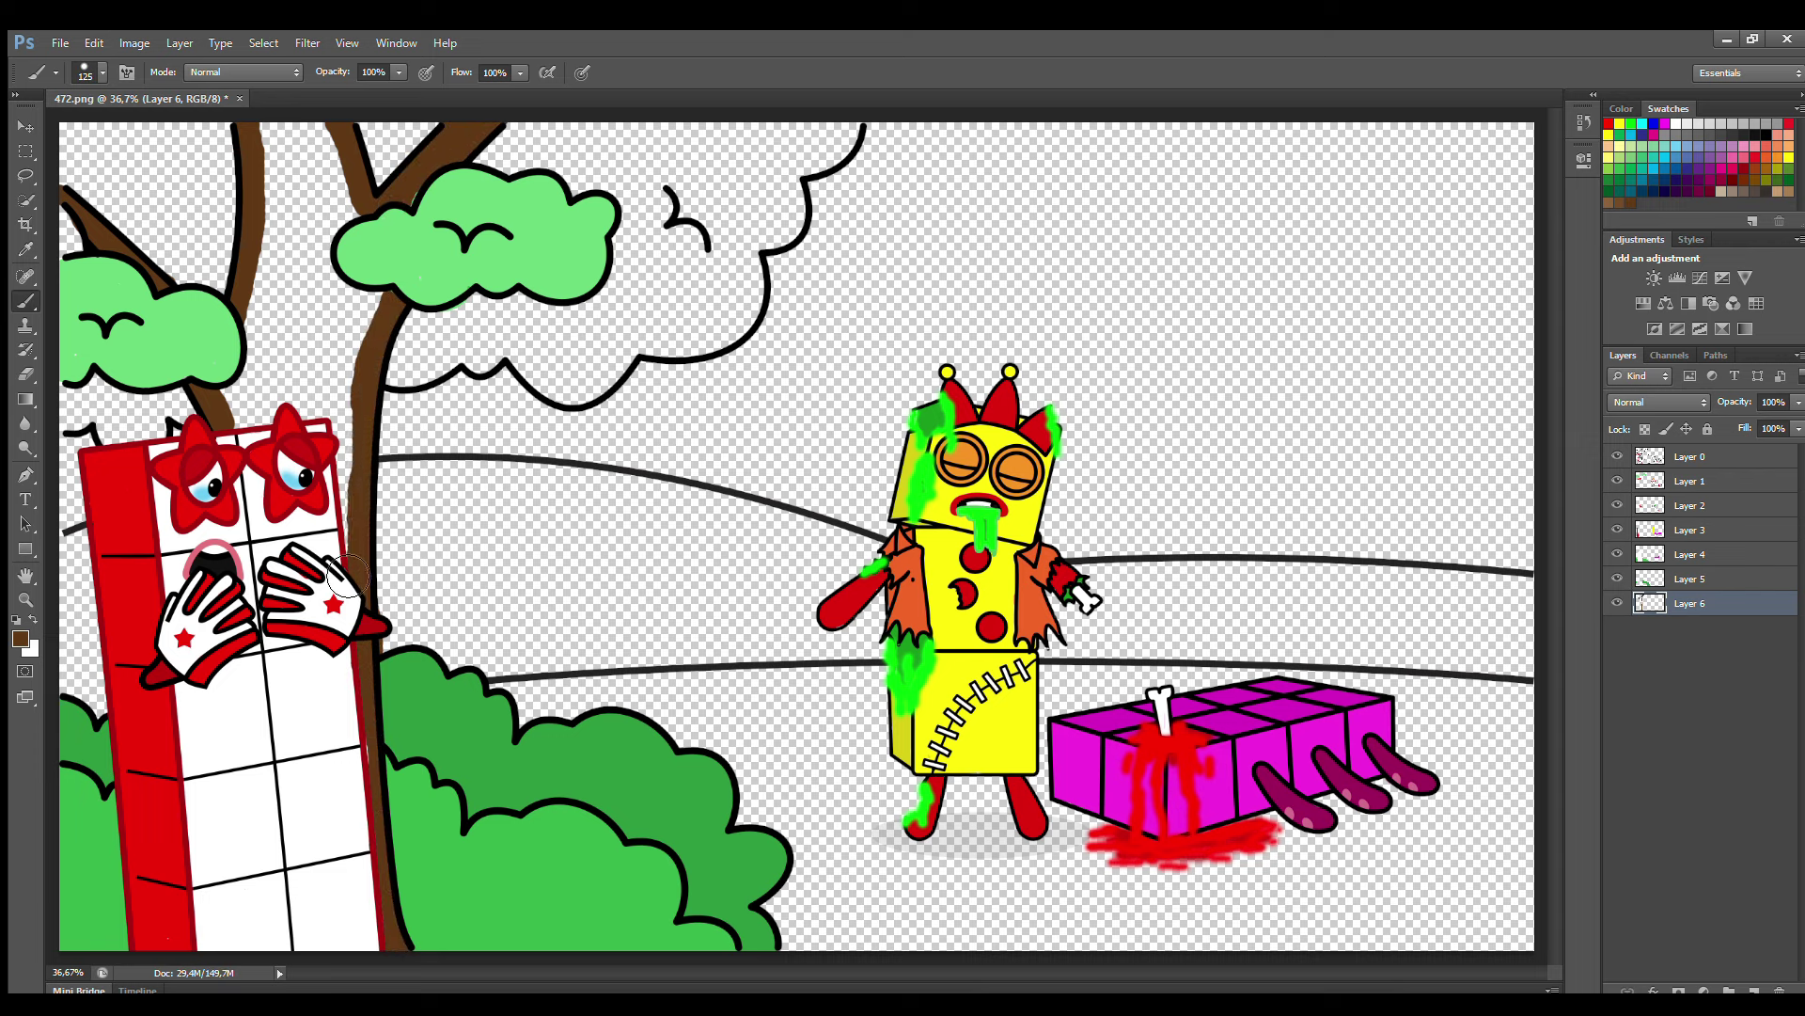
{"action": "mouse_move", "coordinate": [344, 575]}
{"action": "left_mouse_down"}
{"action": "mouse_move", "coordinate": [362, 259]}
{"action": "mouse_move", "coordinate": [273, 291]}
{"action": "mouse_move", "coordinate": [292, 357]}
{"action": "mouse_move", "coordinate": [328, 311]}
{"action": "left_mouse_up"}
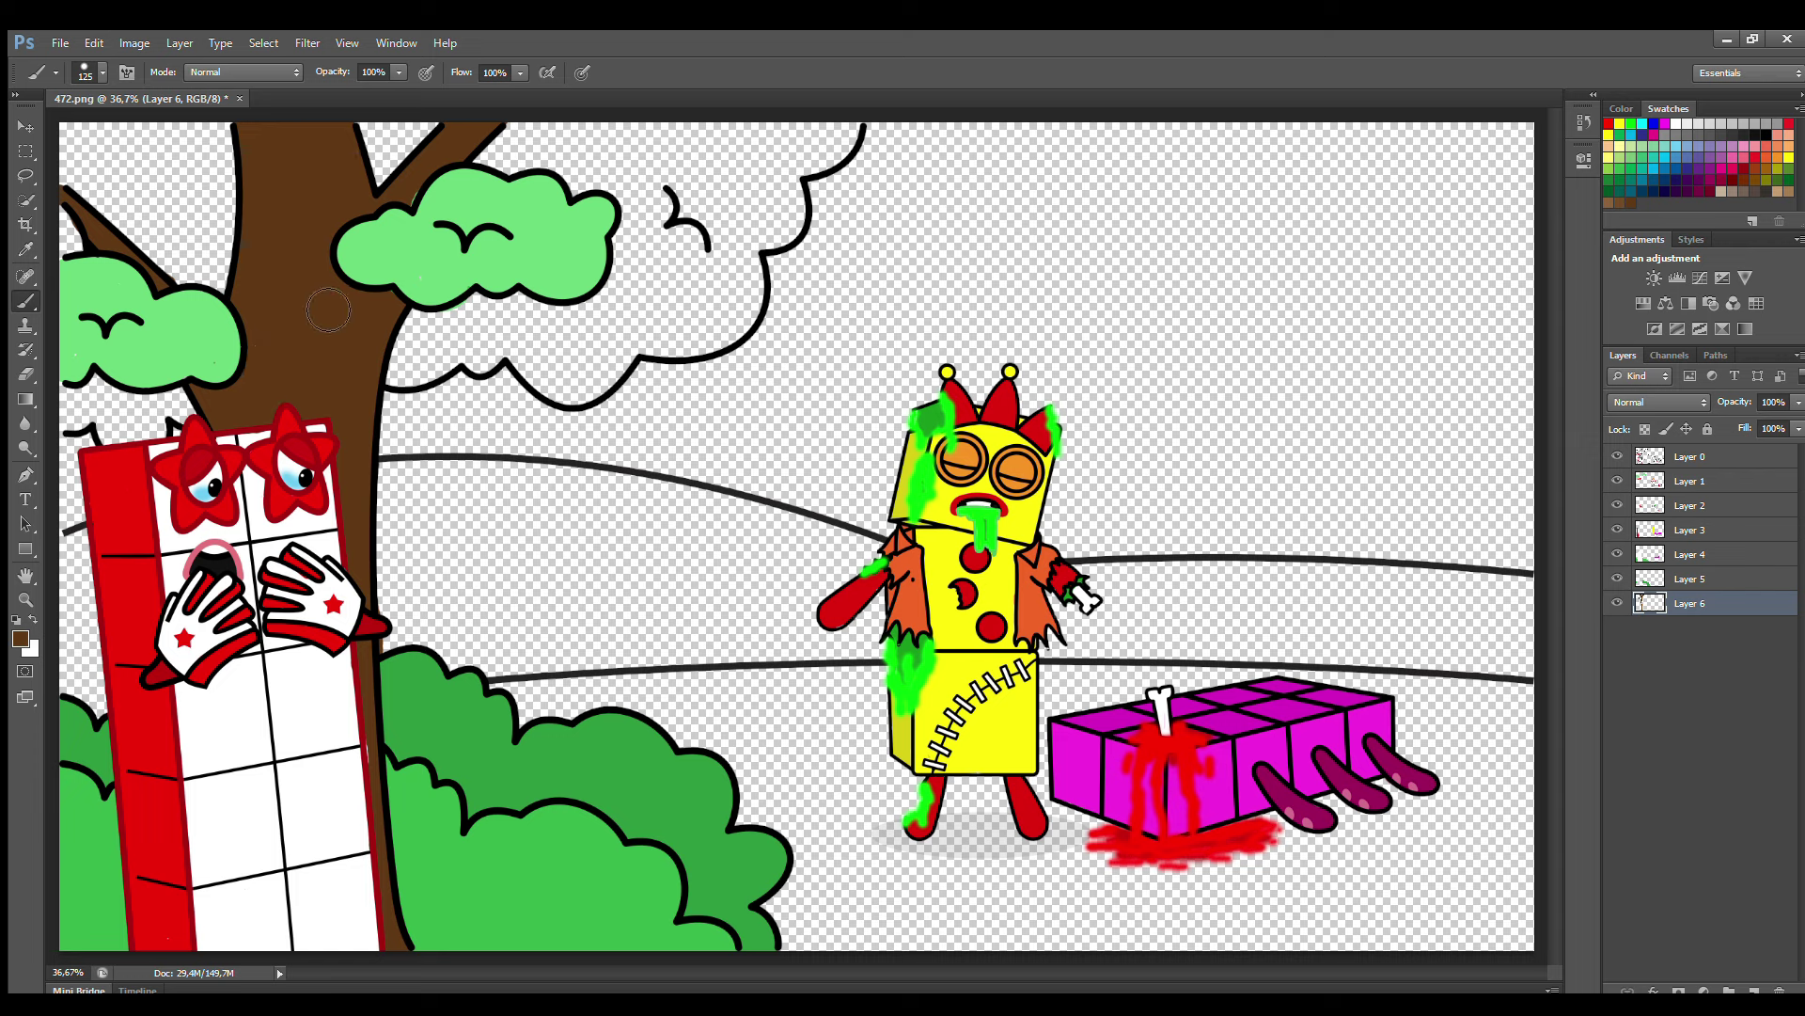
- Add a new layer beneath Layer 6 and paint the tree's large rear foliage a muted green, darker than the clumps
{"action": "left_click", "coordinate": [1754, 990]}
{"action": "left_click", "coordinate": [26, 250]}
{"action": "left_click", "coordinate": [141, 353]}
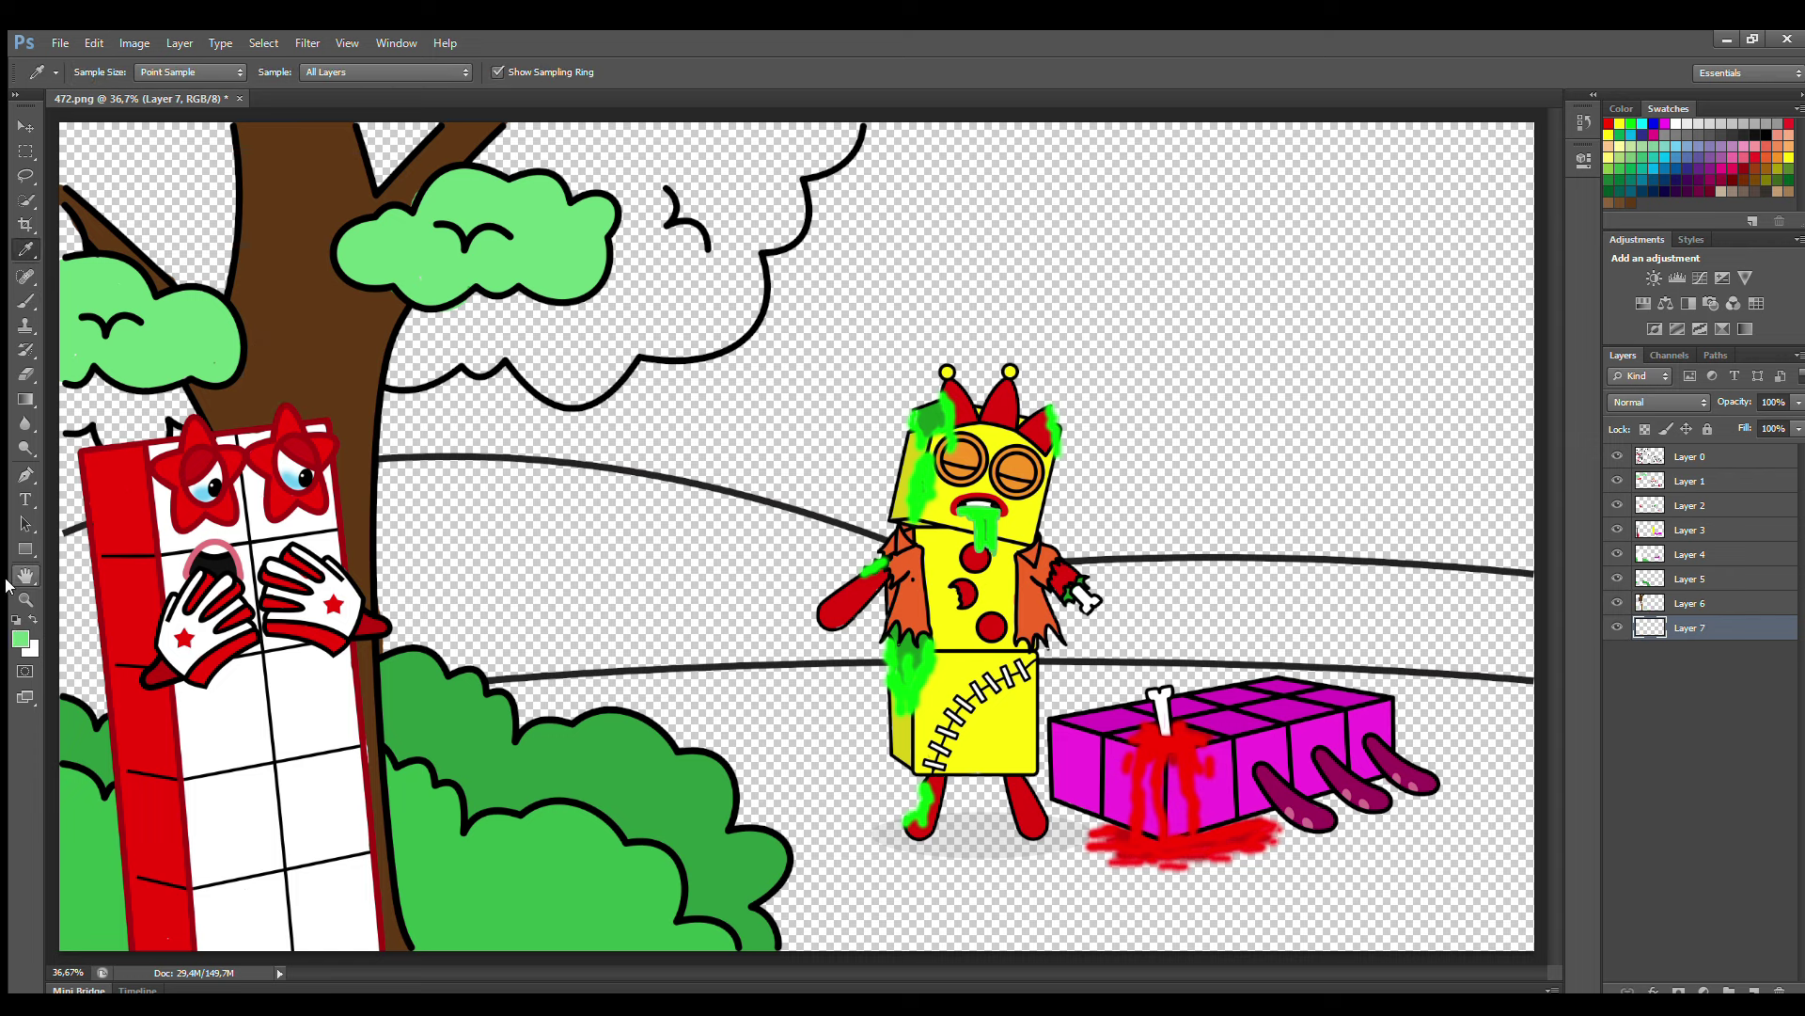
{"action": "left_click", "coordinate": [20, 639]}
{"action": "left_click", "coordinate": [776, 359]}
{"action": "left_click", "coordinate": [1032, 287]}
{"action": "key", "text": "b"}
{"action": "mouse_move", "coordinate": [94, 413]}
{"action": "left_mouse_down"}
{"action": "mouse_move", "coordinate": [142, 455]}
{"action": "mouse_move", "coordinate": [208, 404]}
{"action": "mouse_move", "coordinate": [120, 392]}
{"action": "mouse_move", "coordinate": [82, 255]}
{"action": "mouse_move", "coordinate": [202, 141]}
{"action": "mouse_move", "coordinate": [132, 237]}
{"action": "mouse_move", "coordinate": [95, 182]}
{"action": "mouse_move", "coordinate": [213, 279]}
{"action": "left_mouse_up"}
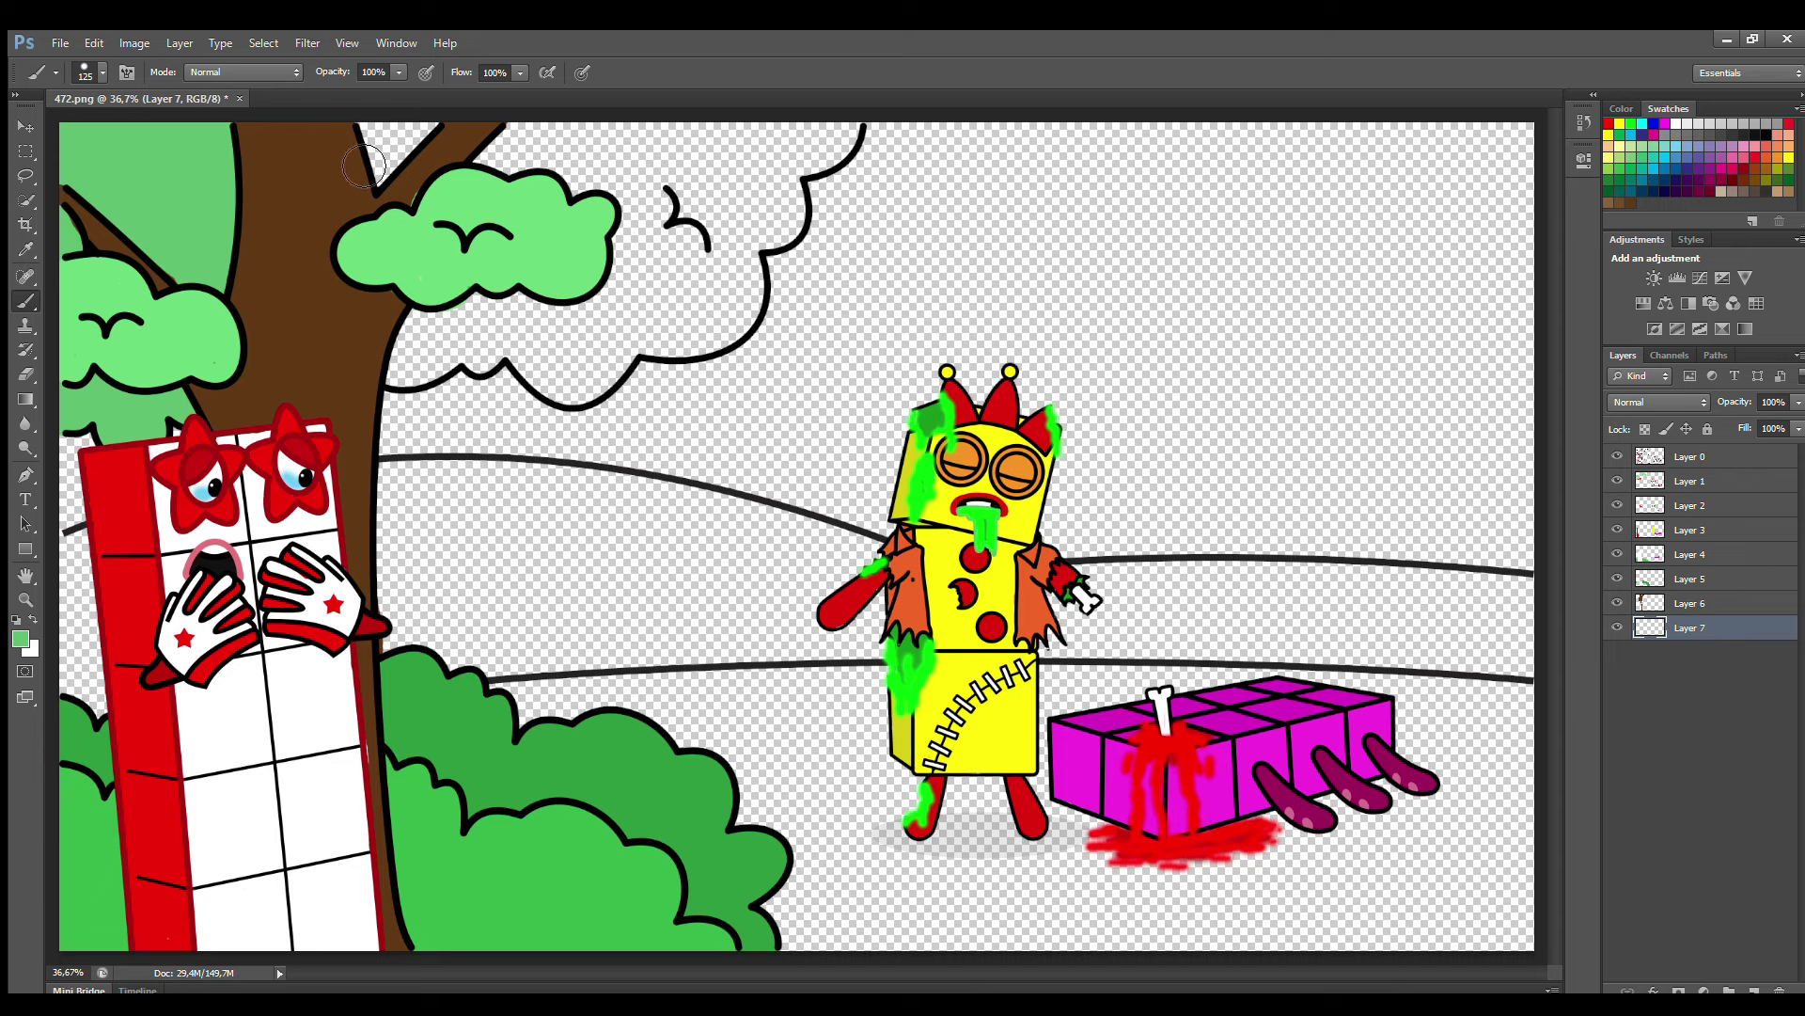
{"action": "left_click_drag", "start_coordinate": [376, 136], "coordinate": [438, 175]}
{"action": "mouse_move", "coordinate": [396, 375]}
{"action": "left_mouse_down"}
{"action": "mouse_move", "coordinate": [432, 385]}
{"action": "mouse_move", "coordinate": [529, 354]}
{"action": "mouse_move", "coordinate": [569, 392]}
{"action": "mouse_move", "coordinate": [724, 347]}
{"action": "mouse_move", "coordinate": [759, 313]}
{"action": "mouse_move", "coordinate": [751, 234]}
{"action": "mouse_move", "coordinate": [788, 243]}
{"action": "mouse_move", "coordinate": [798, 183]}
{"action": "mouse_move", "coordinate": [852, 150]}
{"action": "mouse_move", "coordinate": [706, 141]}
{"action": "mouse_move", "coordinate": [719, 210]}
{"action": "mouse_move", "coordinate": [756, 176]}
{"action": "mouse_move", "coordinate": [432, 323]}
{"action": "mouse_move", "coordinate": [599, 362]}
{"action": "mouse_move", "coordinate": [557, 331]}
{"action": "left_mouse_up"}
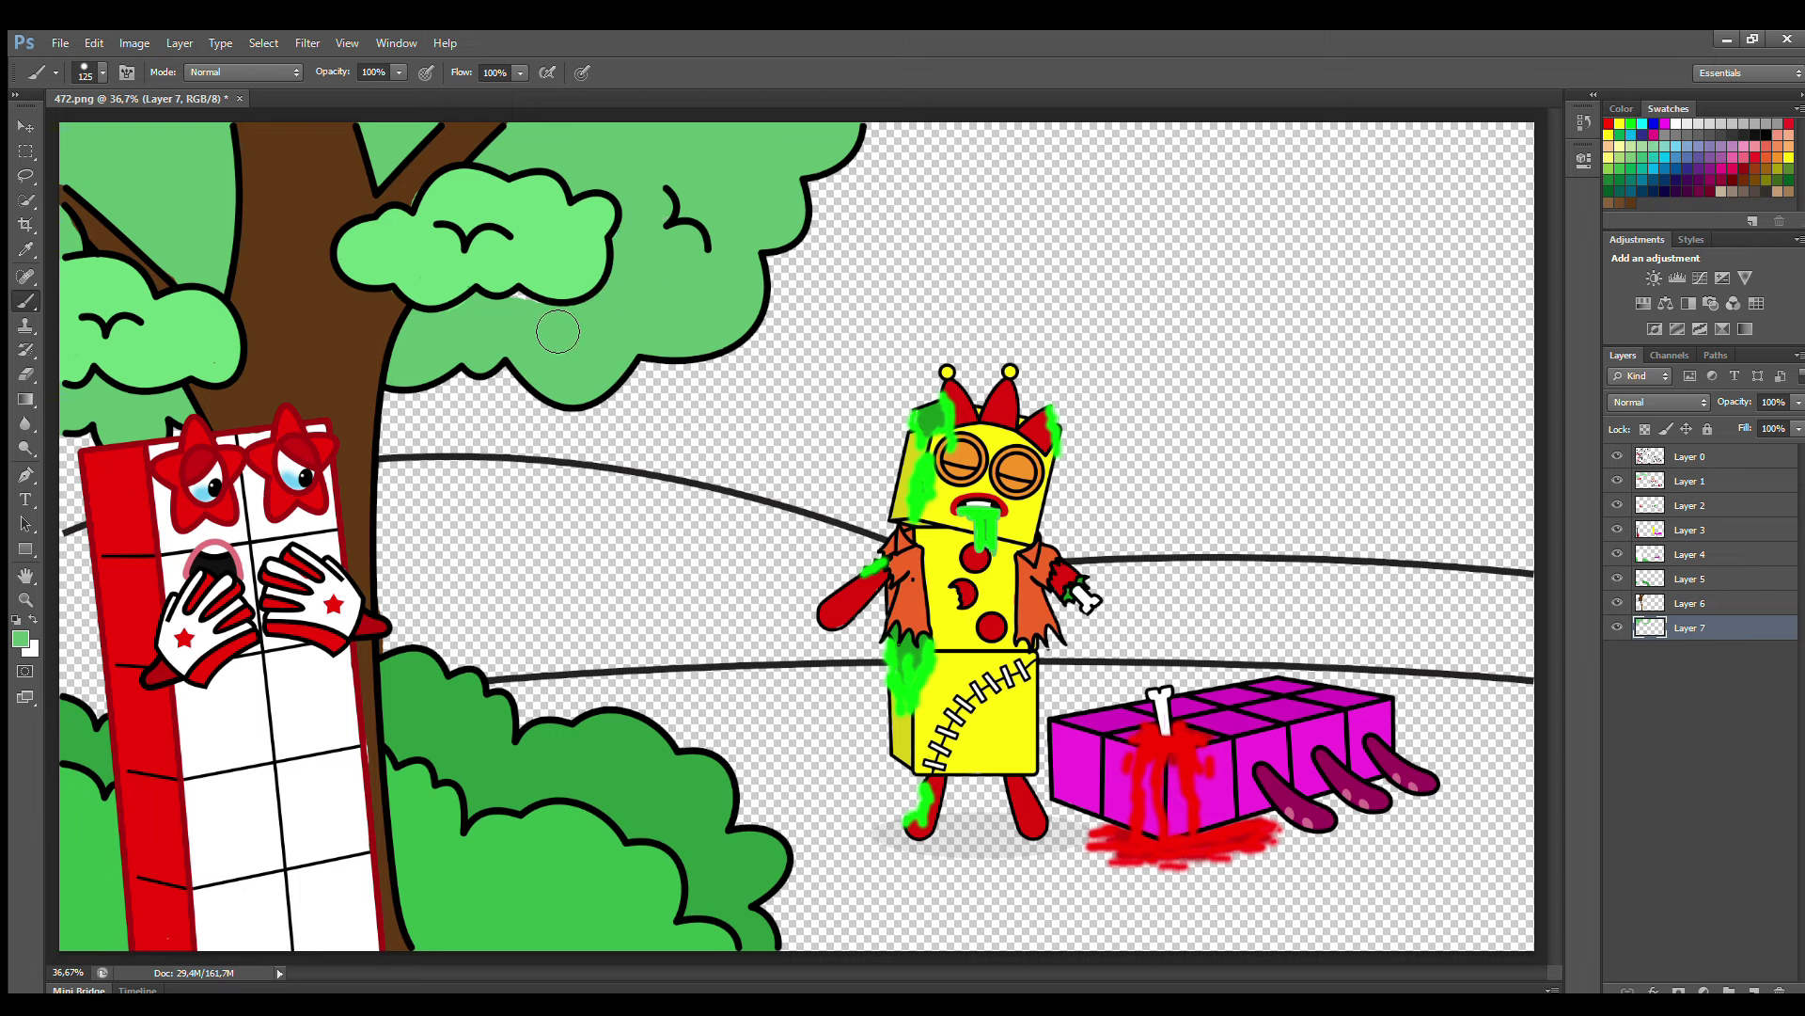
{"action": "left_click", "coordinate": [1690, 480]}
{"action": "key", "text": "e"}
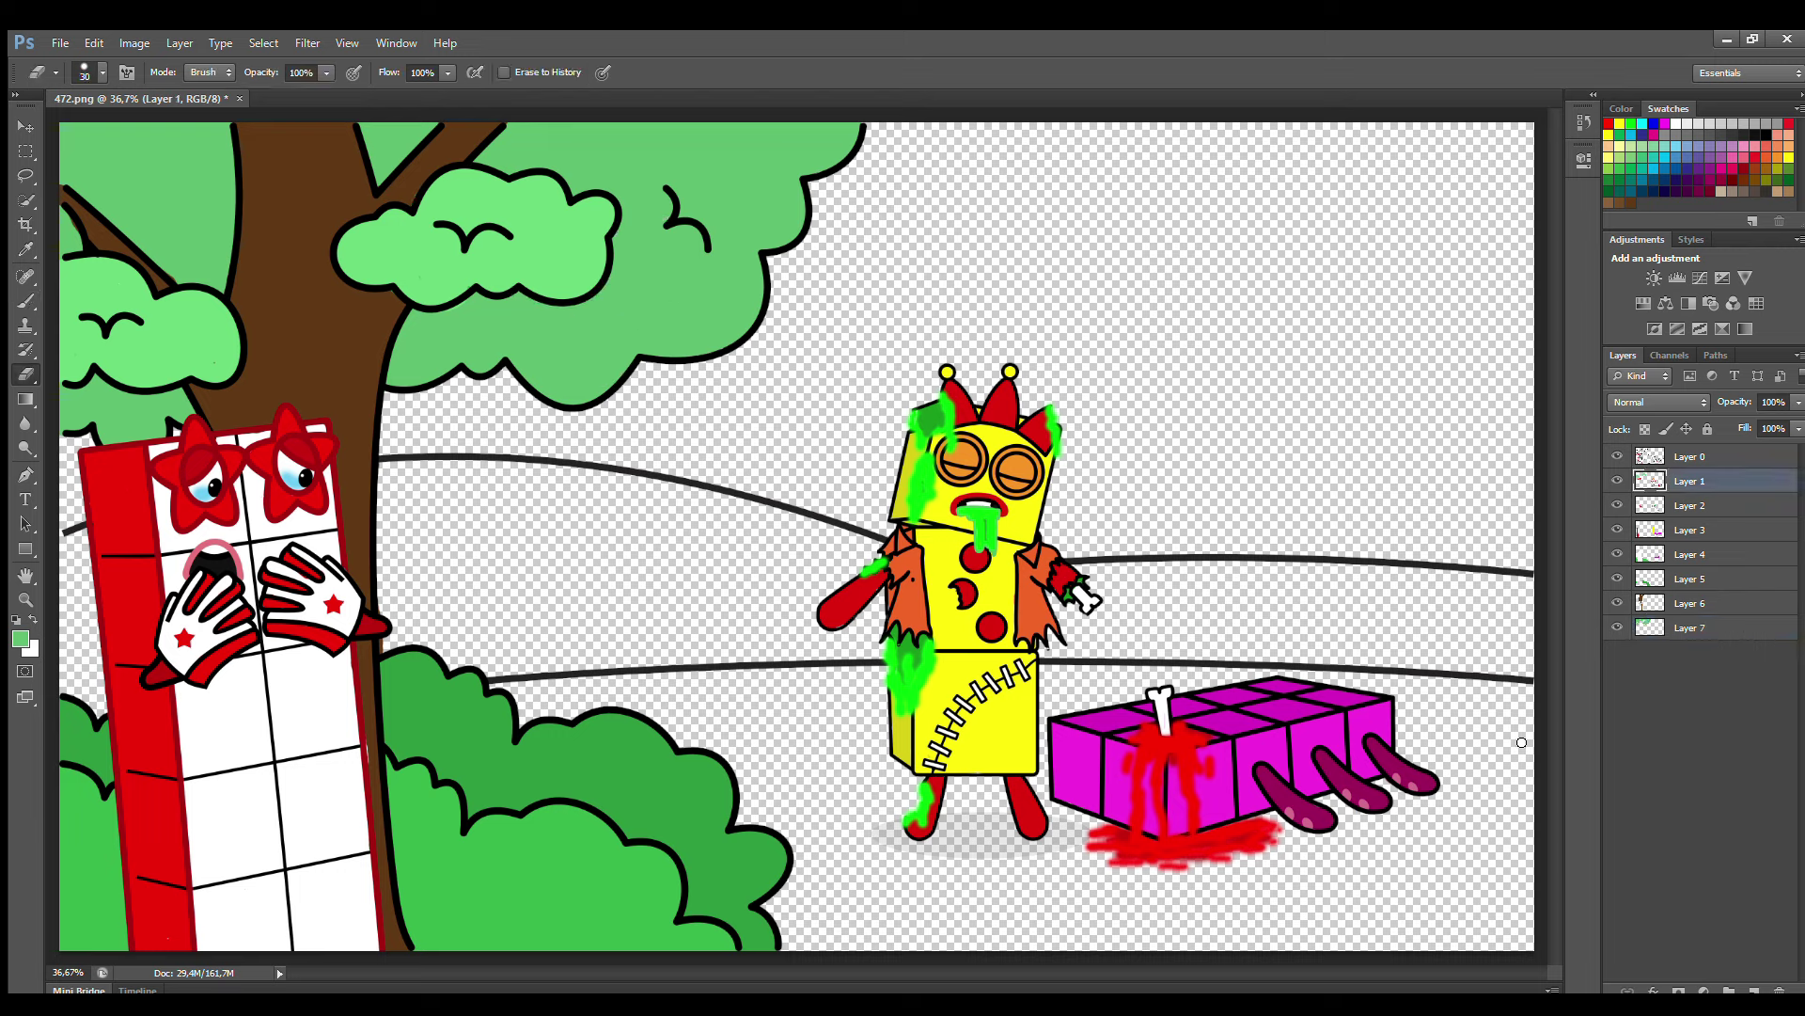
{"action": "left_click", "coordinate": [1704, 559]}
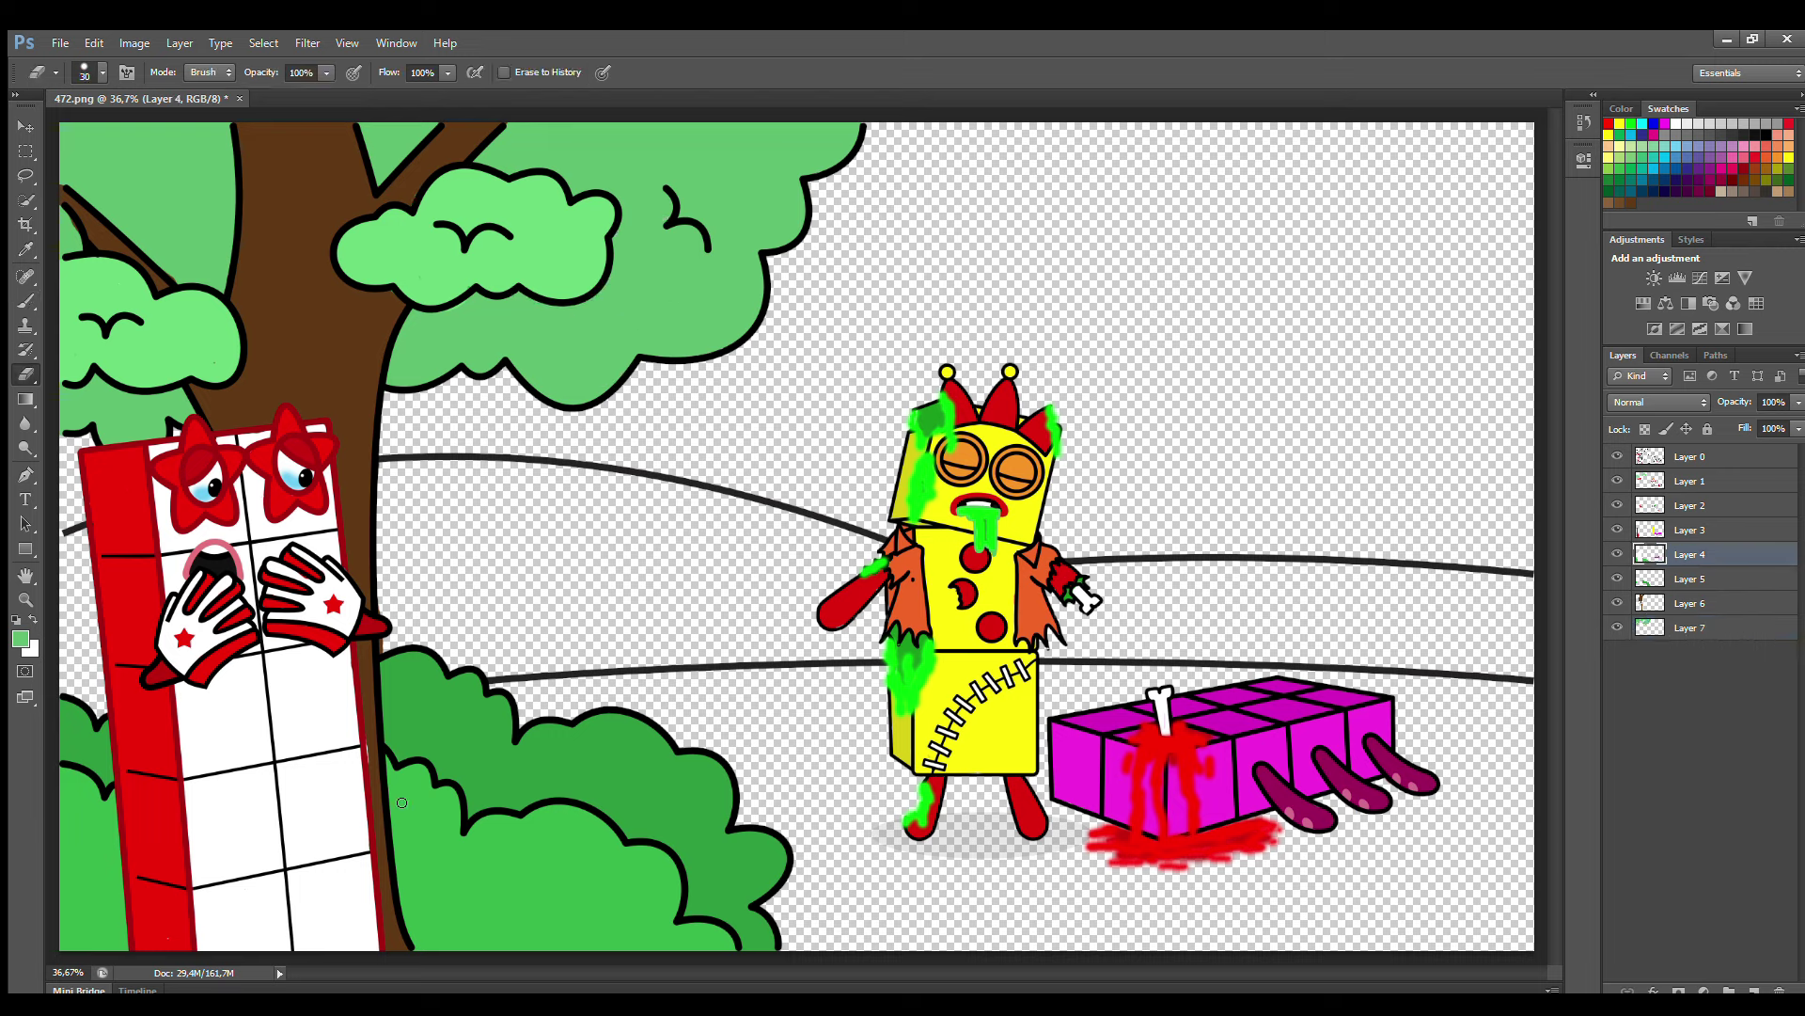
- Add a new layer beneath Layer 7 and paint the foreground ground olive green on it
{"action": "left_click", "coordinate": [1725, 632]}
{"action": "left_click", "coordinate": [1755, 991], "text": "ctrl"}
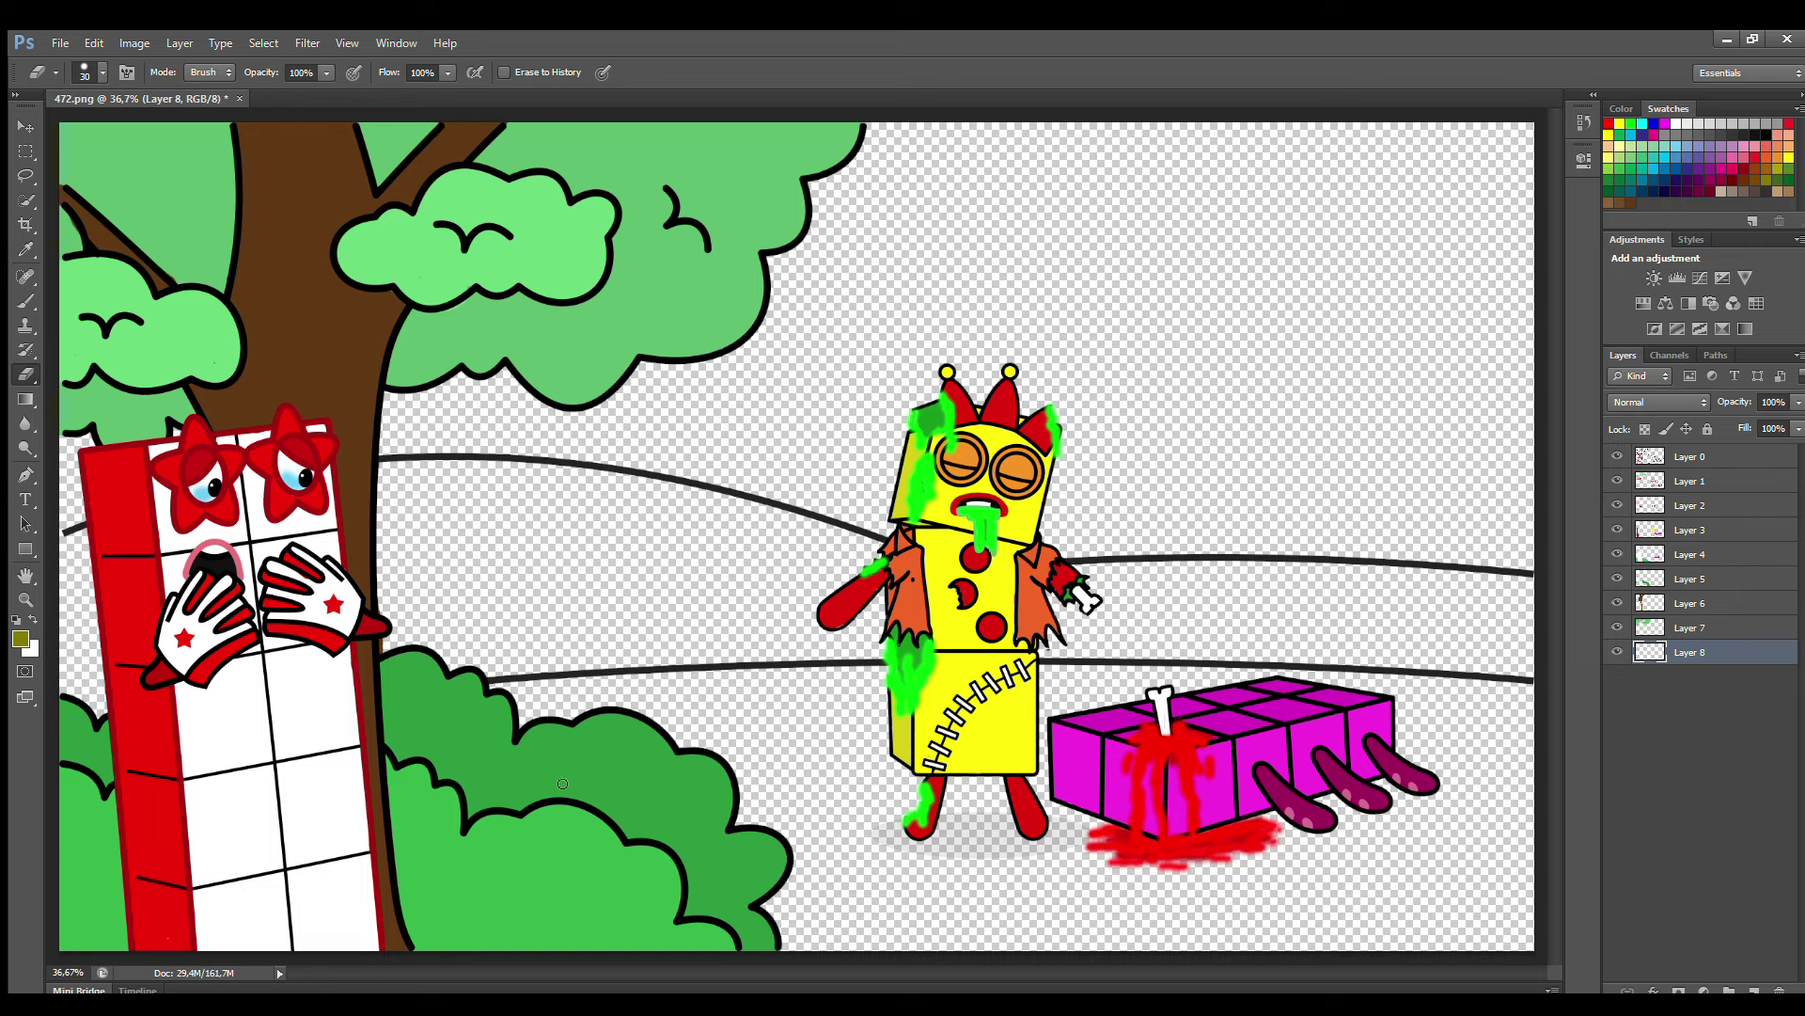
{"action": "key", "text": "b"}
{"action": "mouse_move", "coordinate": [504, 710]}
{"action": "left_mouse_down"}
{"action": "mouse_move", "coordinate": [1531, 707]}
{"action": "mouse_move", "coordinate": [1433, 732]}
{"action": "mouse_move", "coordinate": [555, 786]}
{"action": "mouse_move", "coordinate": [987, 917]}
{"action": "mouse_move", "coordinate": [955, 954]}
{"action": "left_mouse_up"}
- Shade the lower part of the foreground ground in a darker olive with a soft brush of size 500
{"action": "key", "text": "bracketright"}
{"action": "key", "text": "bracketright"}
{"action": "key", "text": "bracketright"}
{"action": "key", "text": "bracketright"}
{"action": "key", "text": "i"}
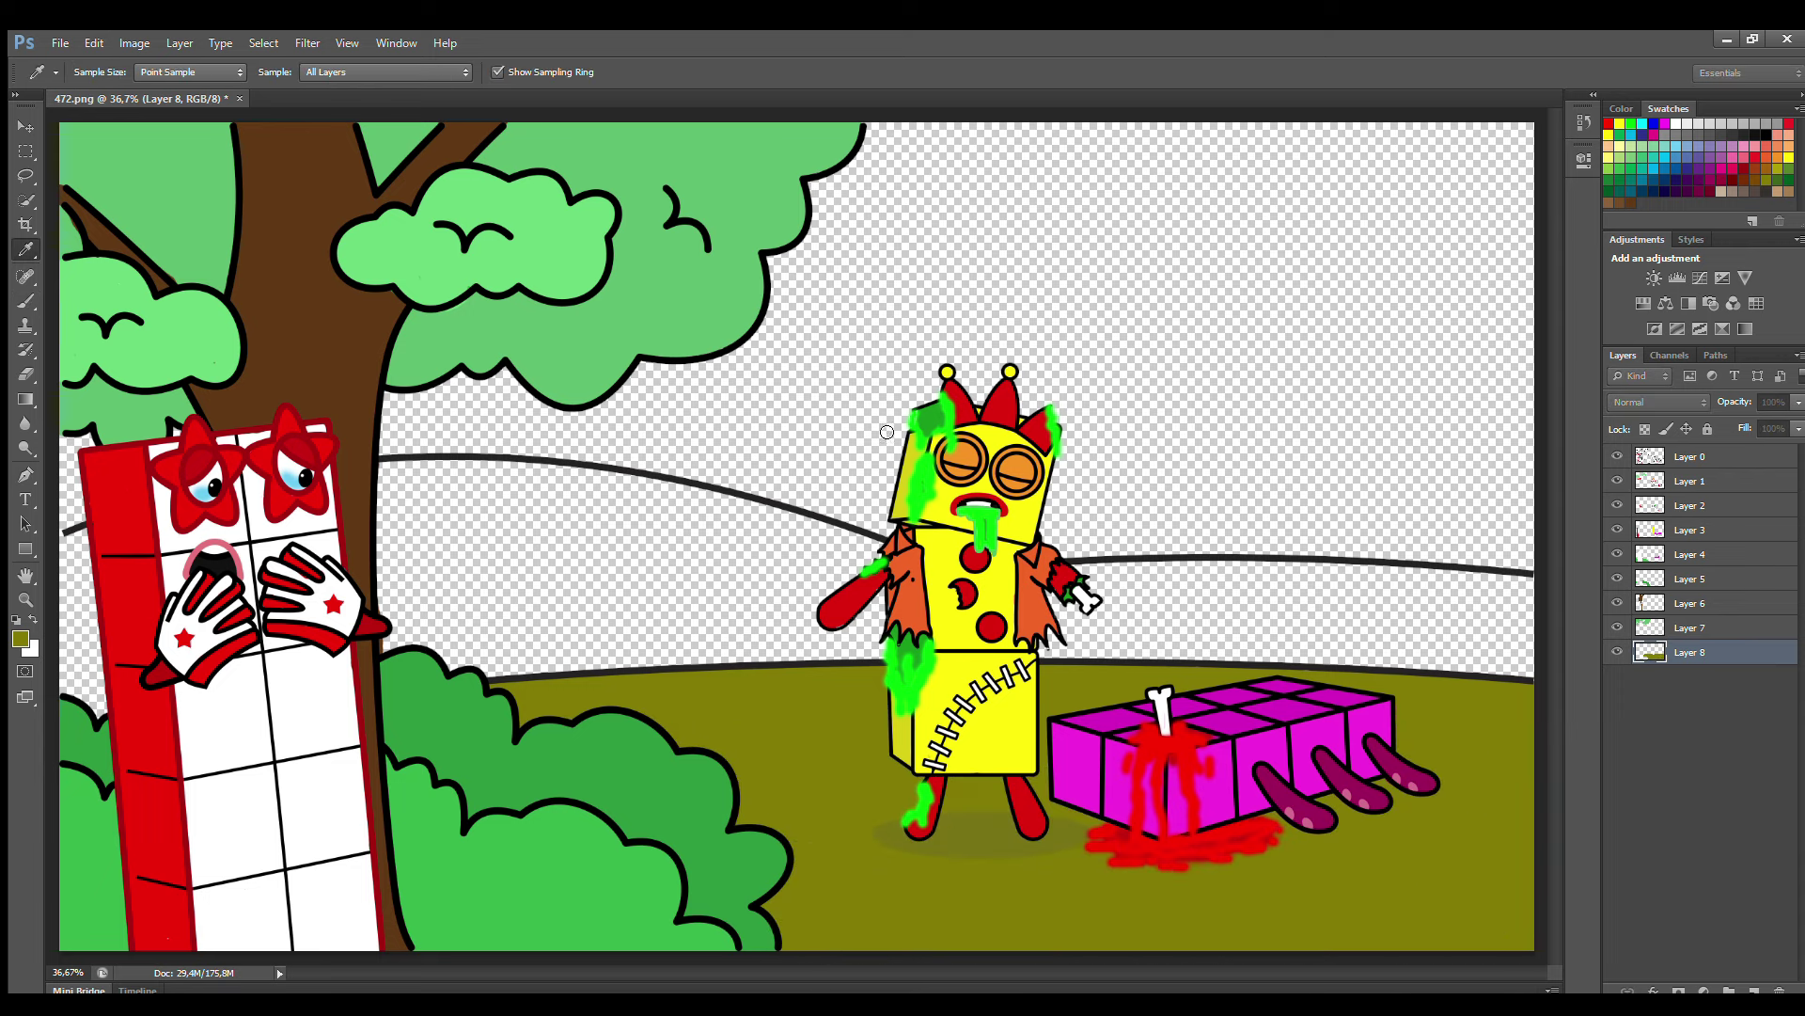
{"action": "left_click", "coordinate": [1059, 280]}
{"action": "left_click", "coordinate": [101, 79]}
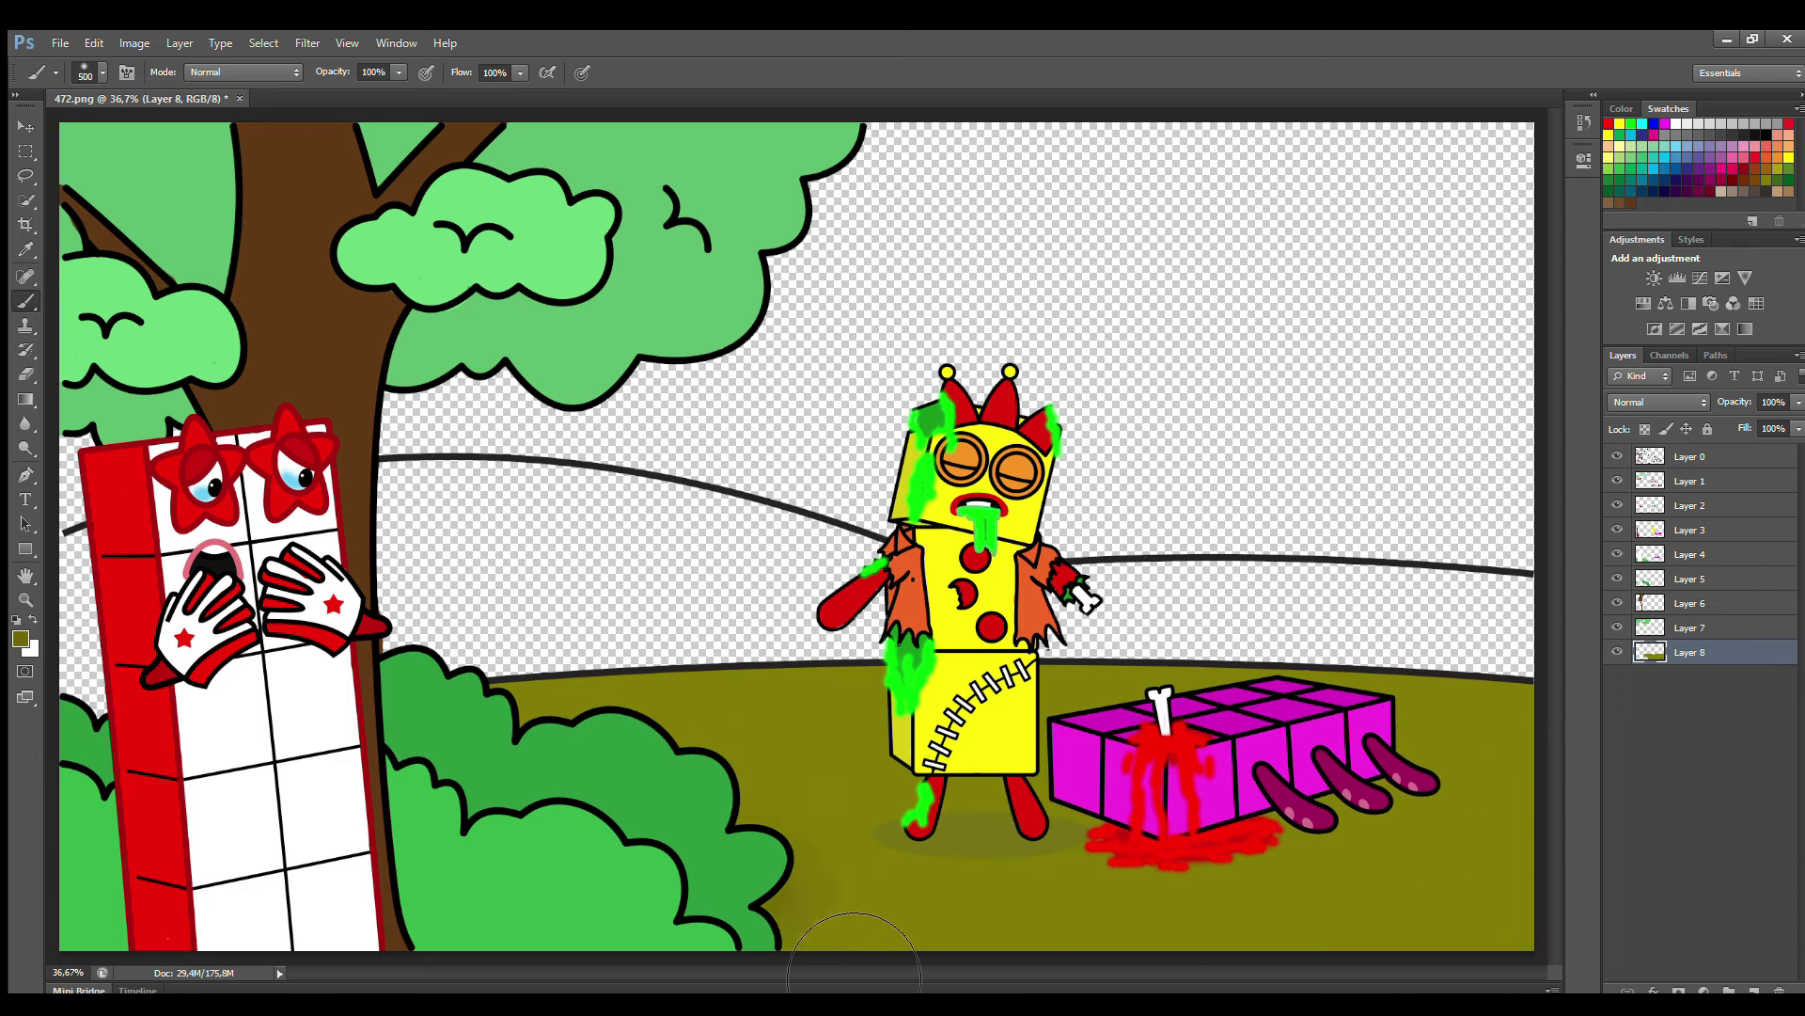
{"action": "left_click_drag", "start_coordinate": [826, 941], "coordinate": [944, 983]}
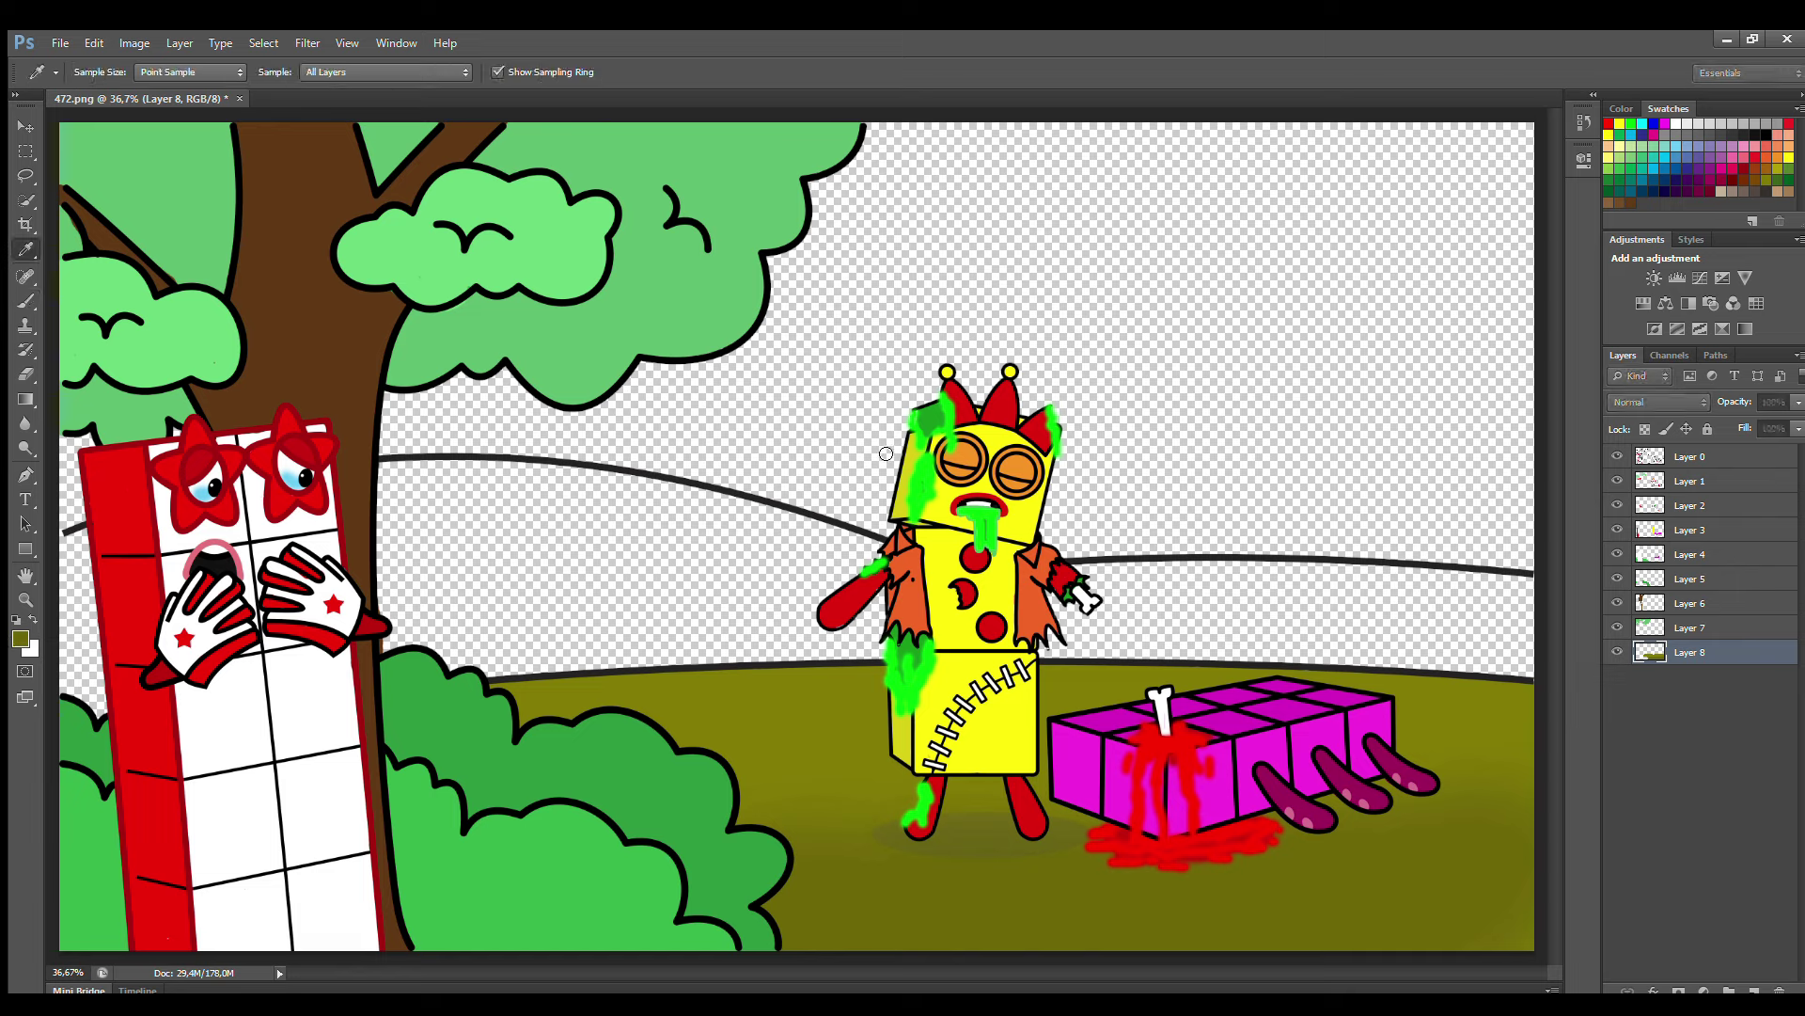
- Paint soft dark shadows on the ground beneath the zombie and fallen block, and darken the bottom edge with a size 400 brush
{"action": "mouse_move", "coordinate": [1091, 830]}
{"action": "left_mouse_down"}
{"action": "mouse_move", "coordinate": [1281, 835]}
{"action": "mouse_move", "coordinate": [1415, 788]}
{"action": "mouse_move", "coordinate": [1242, 863]}
{"action": "mouse_move", "coordinate": [1012, 853]}
{"action": "mouse_move", "coordinate": [1061, 813]}
{"action": "mouse_move", "coordinate": [1085, 874]}
{"action": "mouse_move", "coordinate": [1211, 878]}
{"action": "left_mouse_up"}
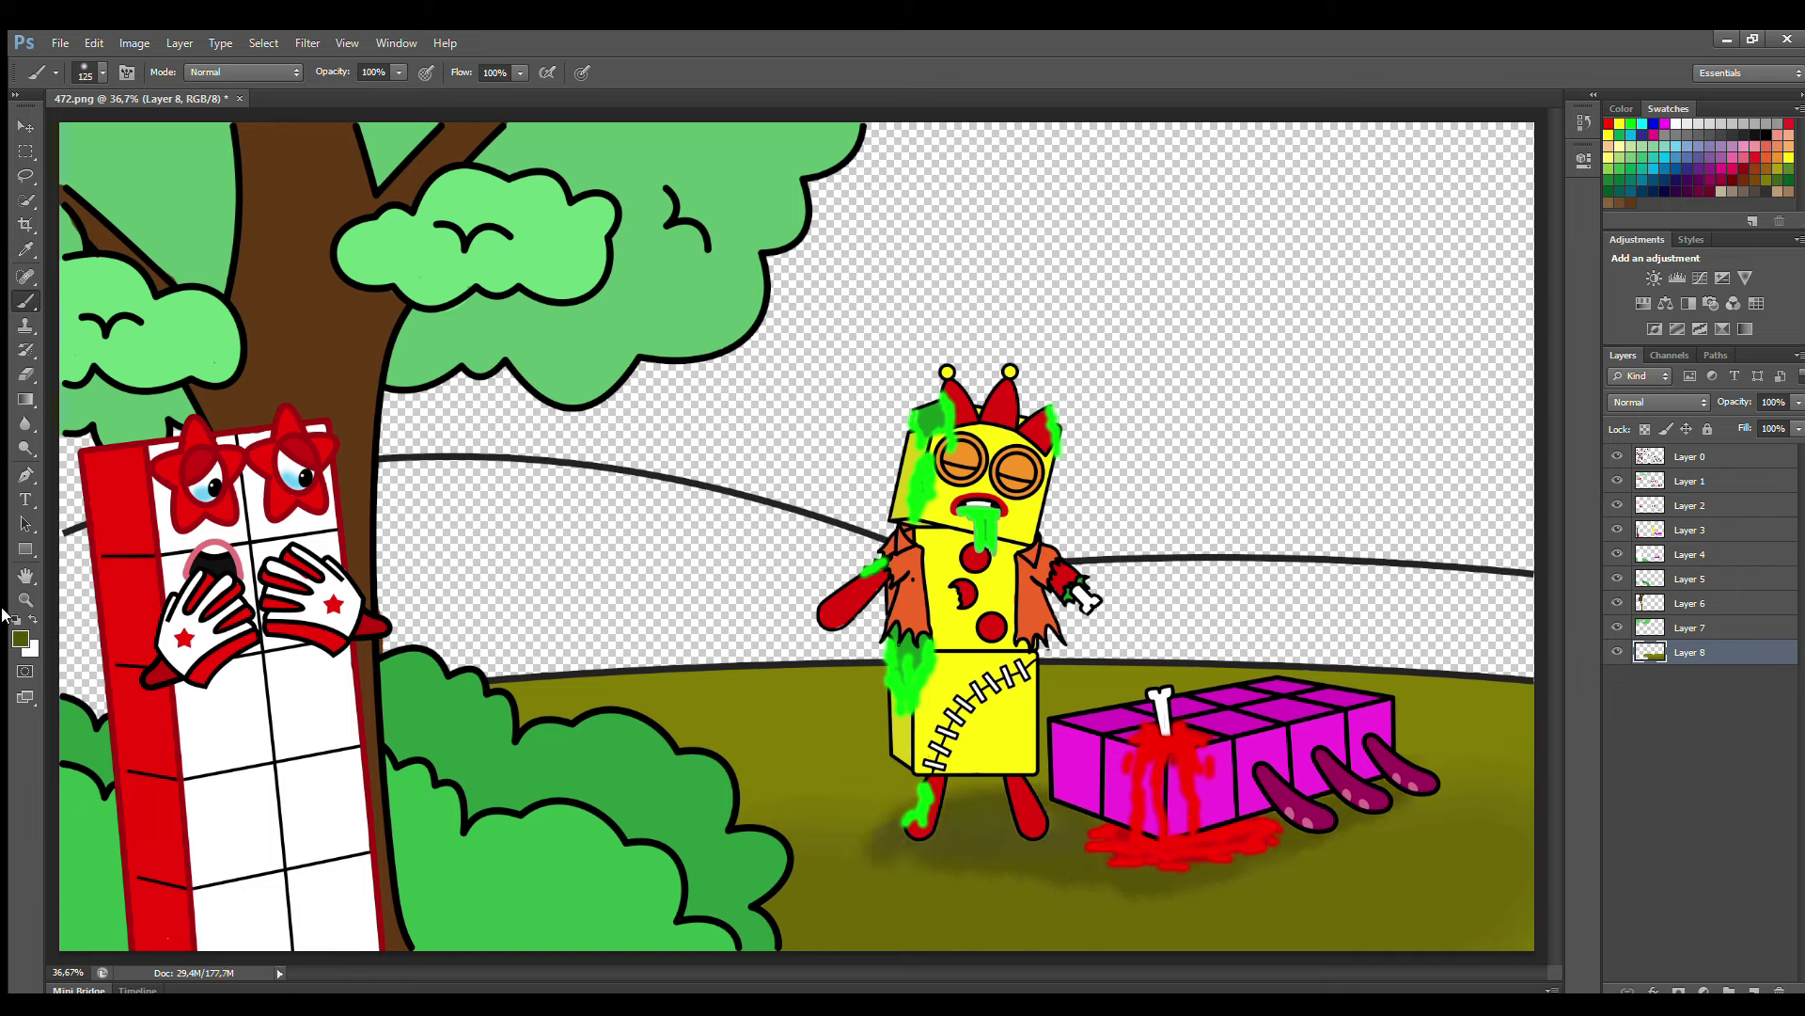
{"action": "key", "text": "i"}
{"action": "key", "text": "b"}
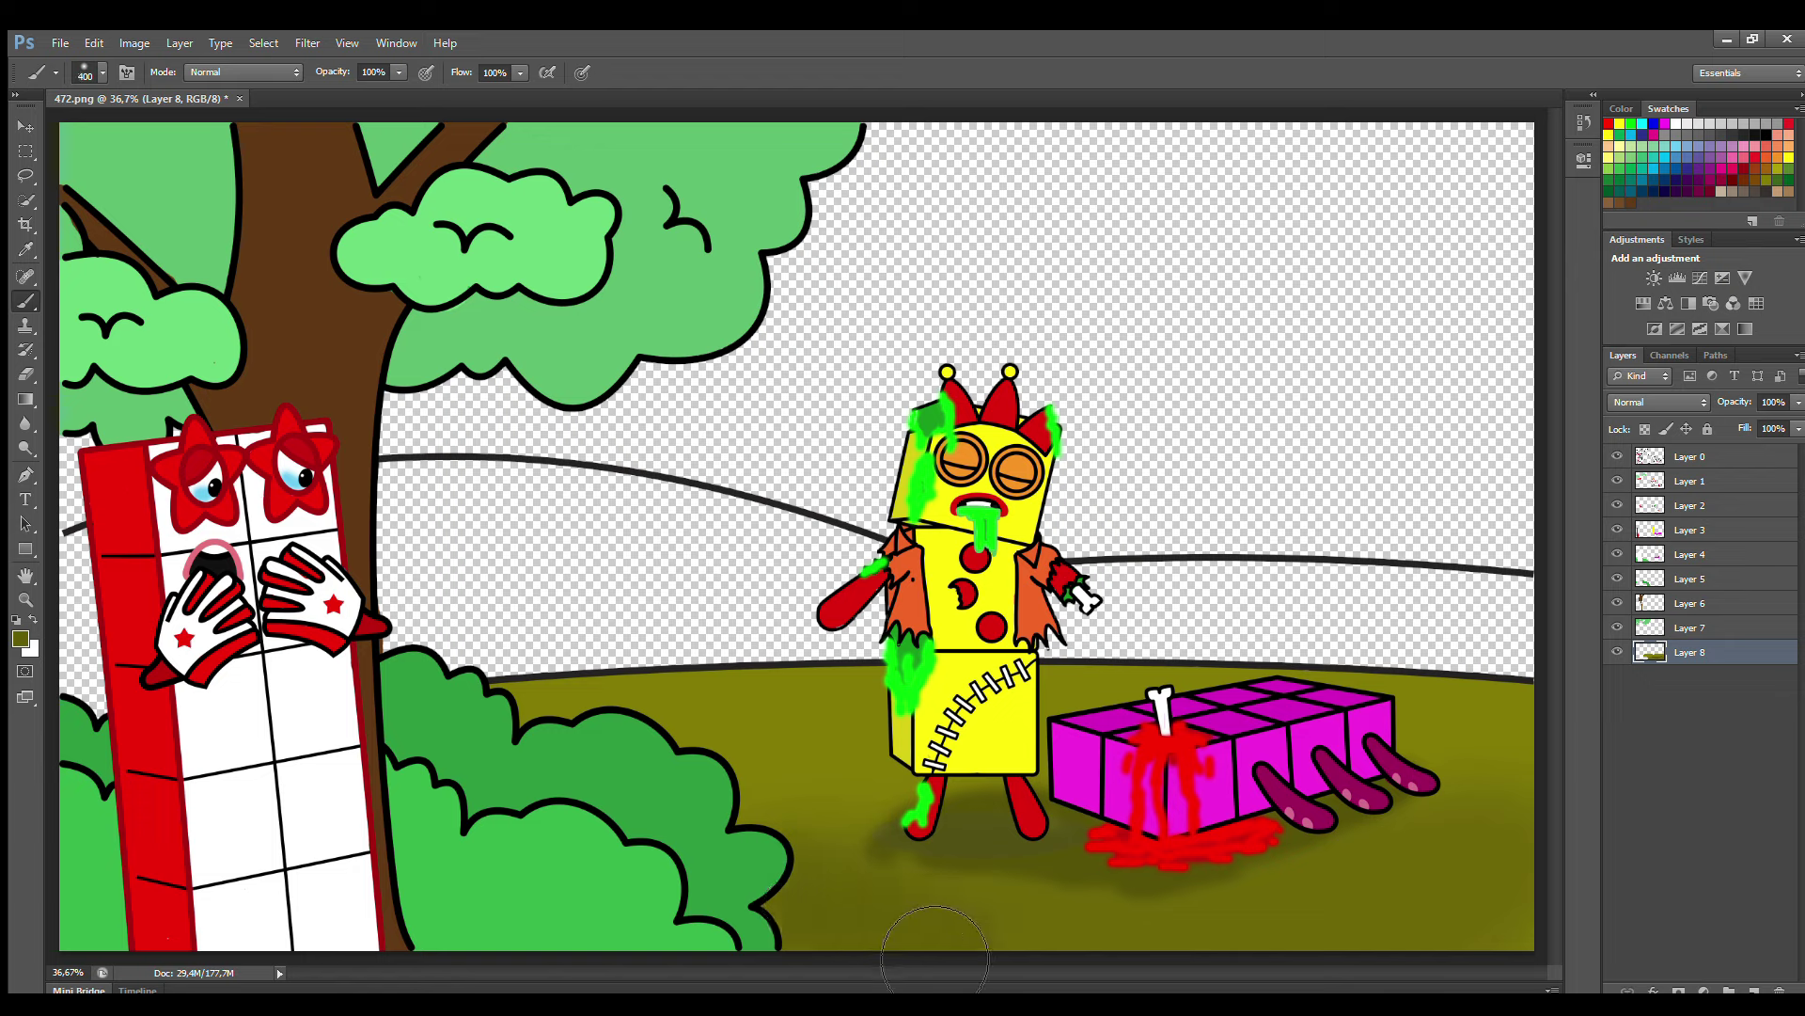
- Add a new layer beneath Layer 8 and paint the rear hills olive green on it
{"action": "left_click", "coordinate": [1751, 990]}
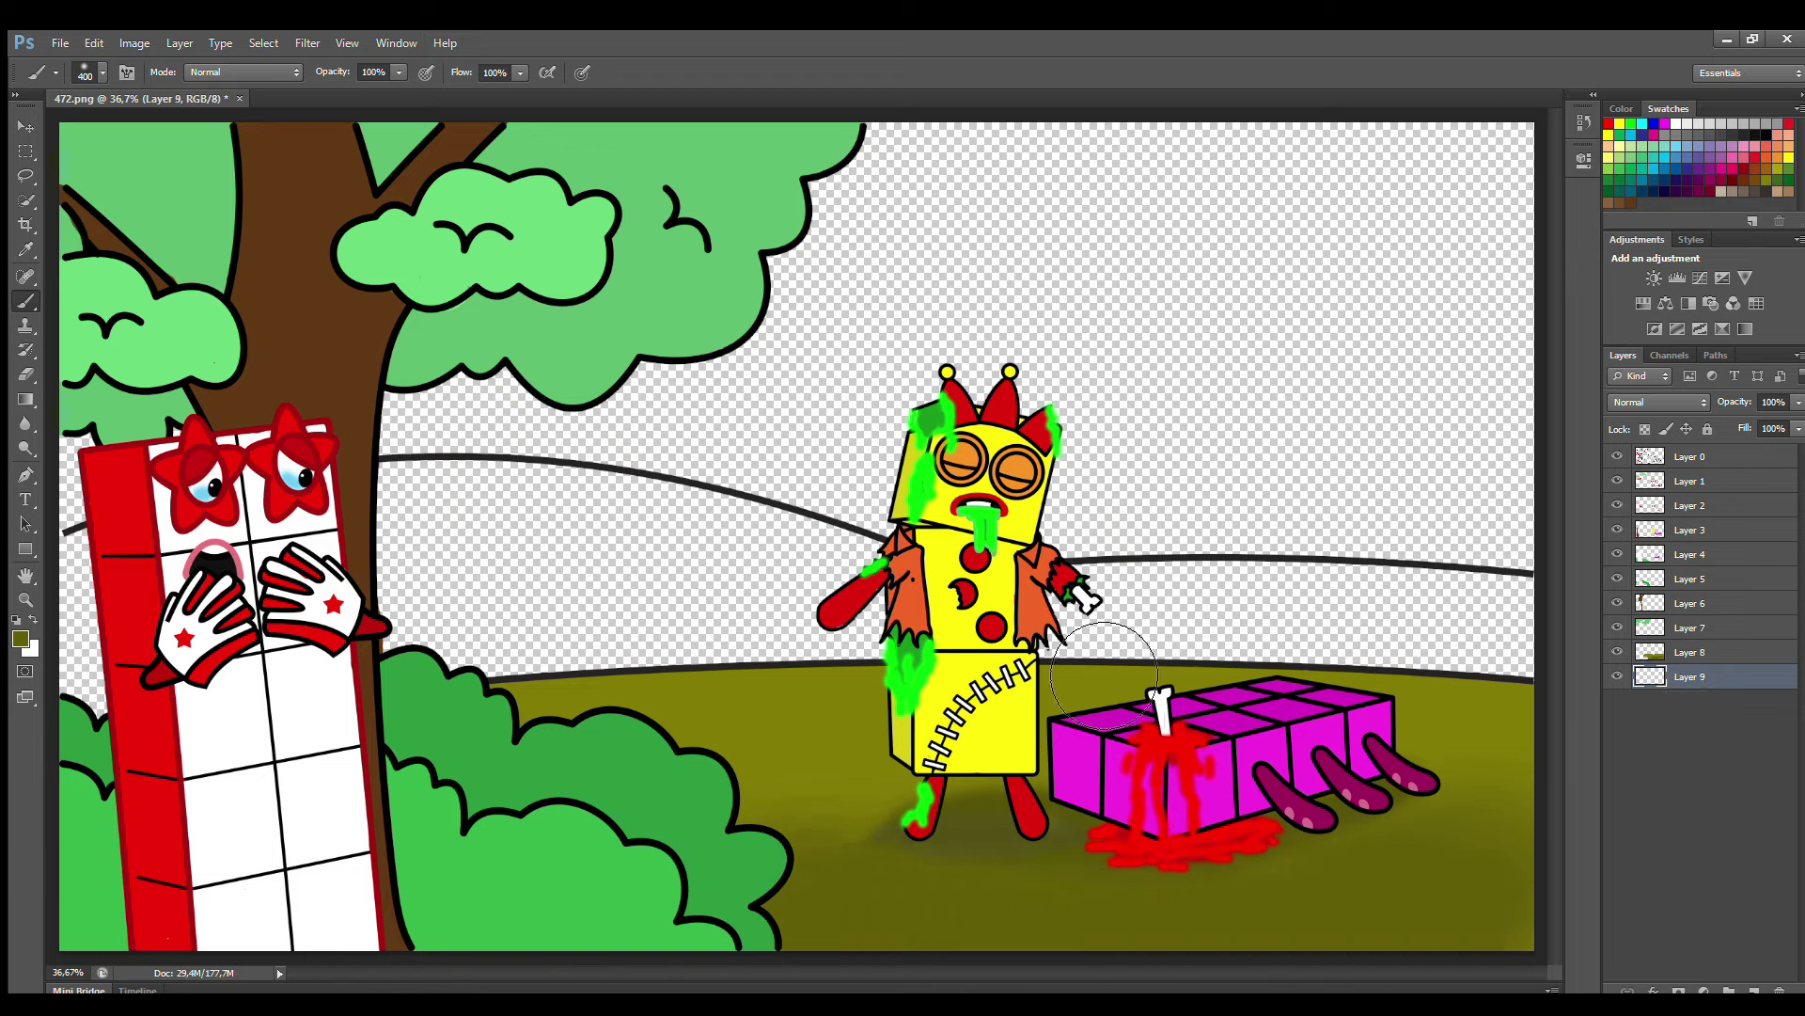
{"action": "left_click", "coordinate": [1779, 172]}
{"action": "key", "text": "i"}
{"action": "left_click", "coordinate": [717, 691]}
{"action": "key", "text": "b"}
{"action": "mouse_move", "coordinate": [110, 592]}
{"action": "left_mouse_down"}
{"action": "mouse_move", "coordinate": [418, 515]}
{"action": "mouse_move", "coordinate": [539, 518]}
{"action": "mouse_move", "coordinate": [470, 519]}
{"action": "mouse_move", "coordinate": [840, 566]}
{"action": "mouse_move", "coordinate": [1040, 666]}
{"action": "mouse_move", "coordinate": [1106, 625]}
{"action": "mouse_move", "coordinate": [1217, 617]}
{"action": "mouse_move", "coordinate": [1537, 634]}
{"action": "mouse_move", "coordinate": [505, 694]}
{"action": "mouse_move", "coordinate": [835, 631]}
{"action": "mouse_move", "coordinate": [819, 659]}
{"action": "mouse_move", "coordinate": [164, 714]}
{"action": "mouse_move", "coordinate": [135, 699]}
{"action": "mouse_move", "coordinate": [101, 720]}
{"action": "left_mouse_up"}
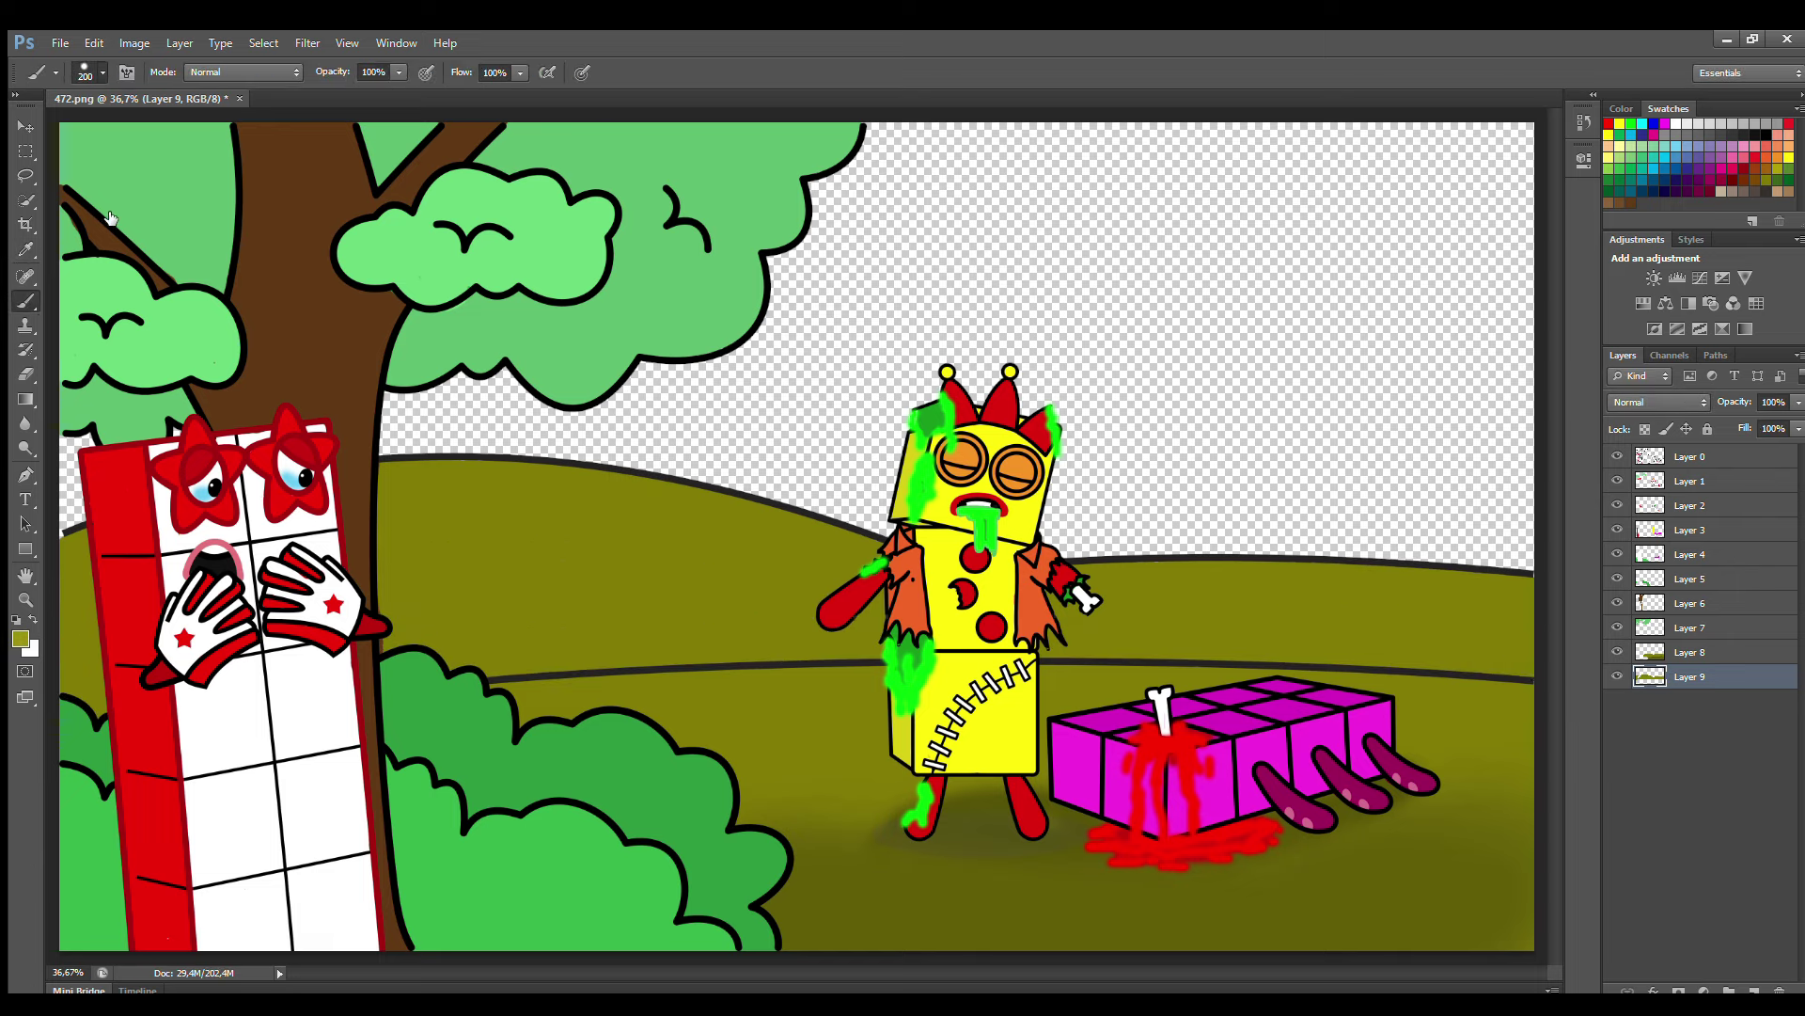
- Brighten the rear hills on Layer 9 with a lighter yellow-olive band, using a soft brush of size 500
{"action": "mouse_move", "coordinate": [98, 715]}
{"action": "left_mouse_down"}
{"action": "mouse_move", "coordinate": [1241, 658]}
{"action": "mouse_move", "coordinate": [542, 696]}
{"action": "mouse_move", "coordinate": [423, 649]}
{"action": "left_mouse_up"}
{"action": "left_click", "coordinate": [21, 639]}
{"action": "key", "text": "b"}
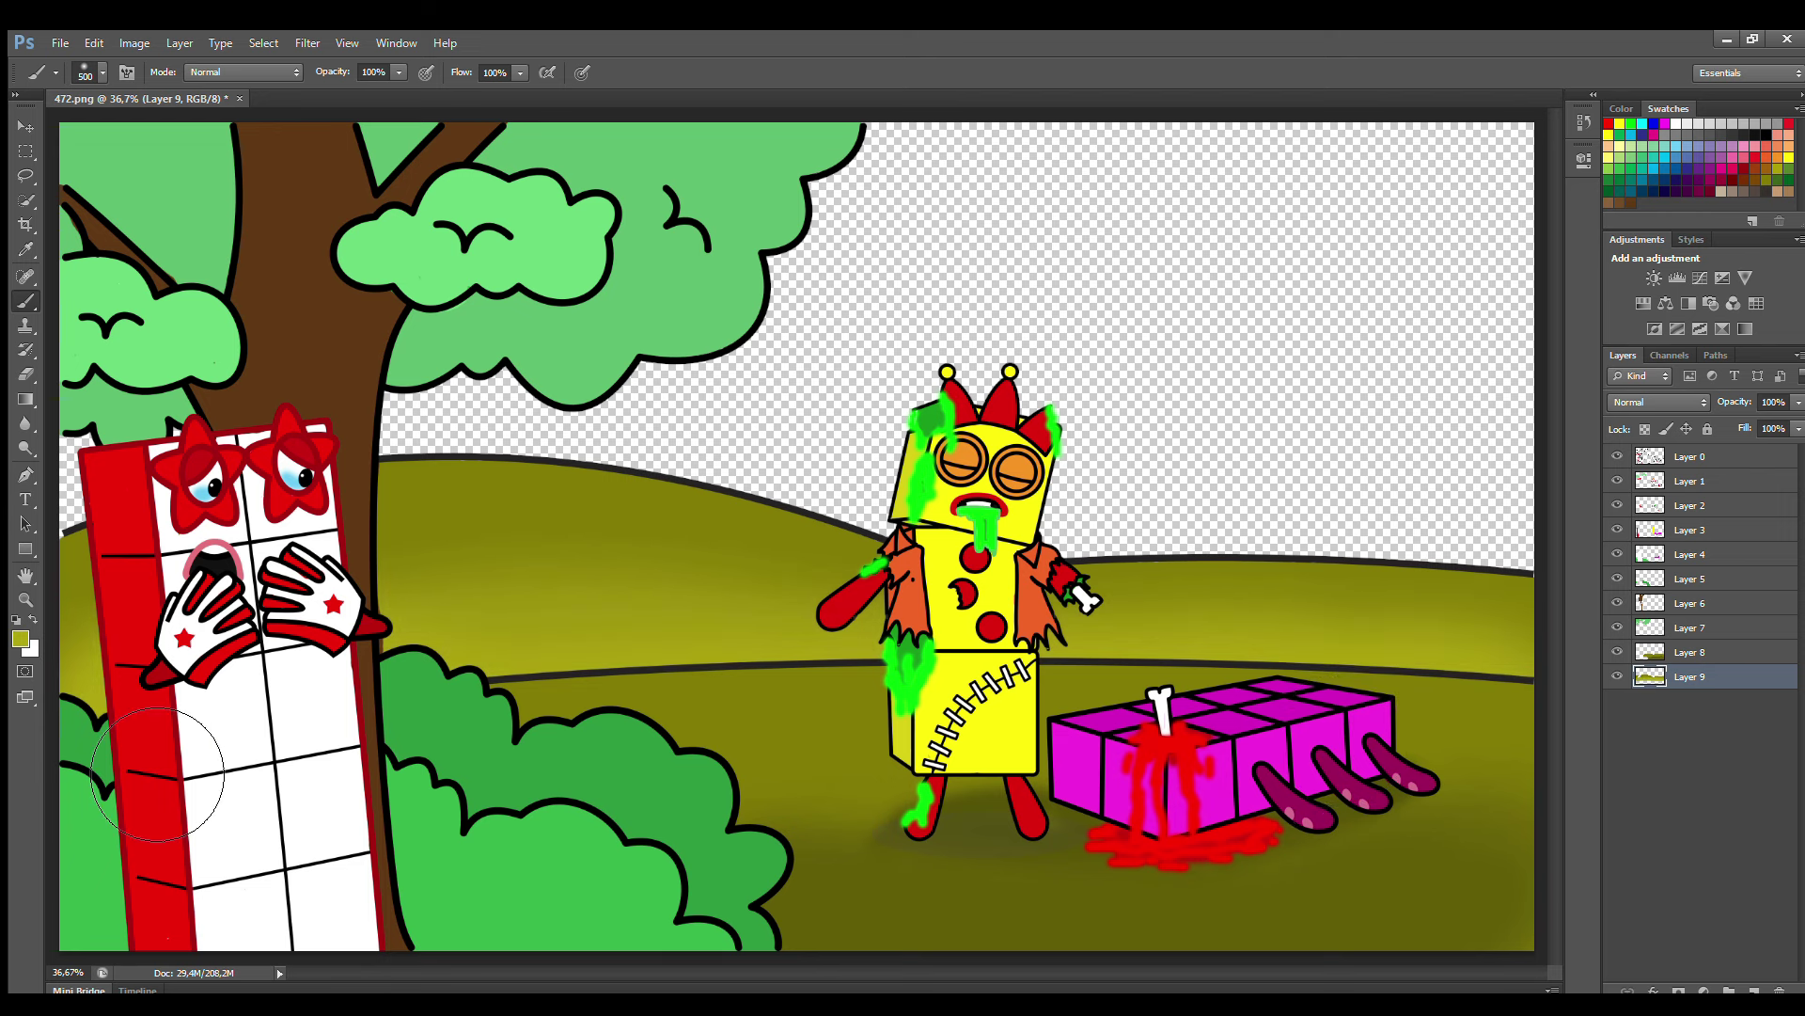
- Add a new layer beneath Layer 9 and paint a soft purple haze along the horizon behind the hills
{"action": "left_click", "coordinate": [1754, 989]}
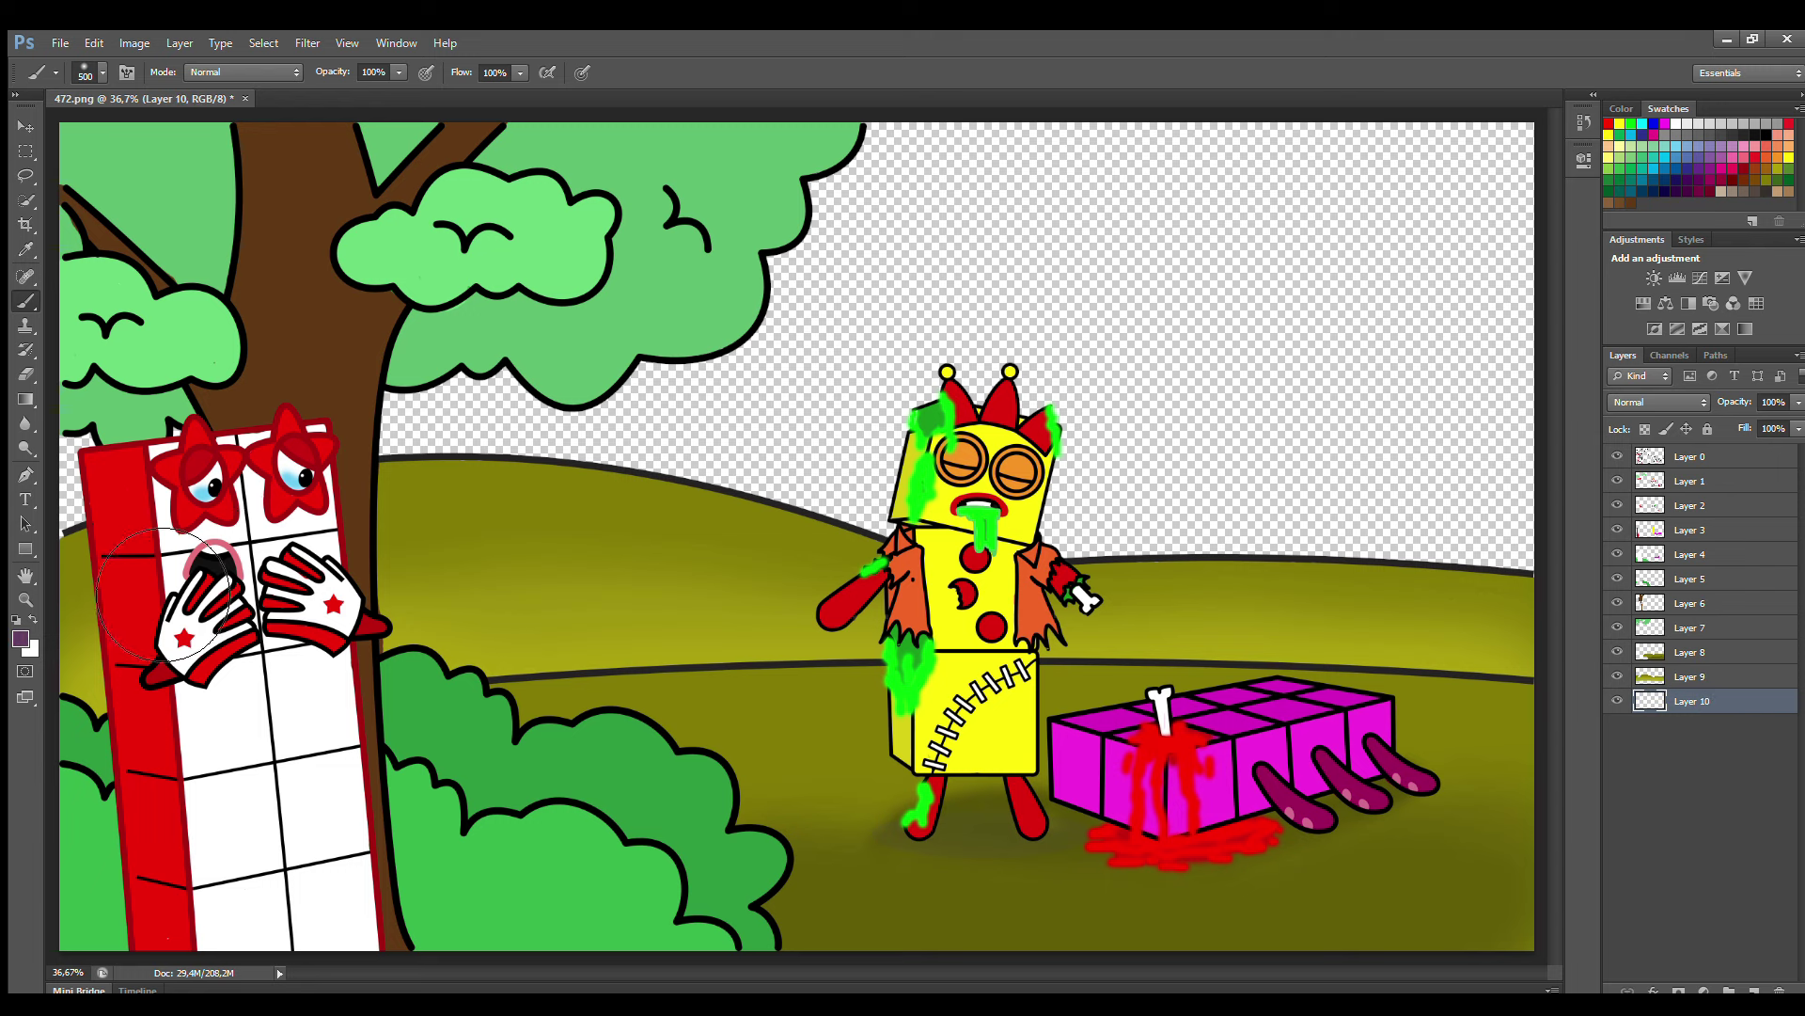
{"action": "left_click_drag", "start_coordinate": [75, 470], "coordinate": [1542, 508]}
{"action": "left_click_drag", "start_coordinate": [803, 475], "coordinate": [103, 452]}
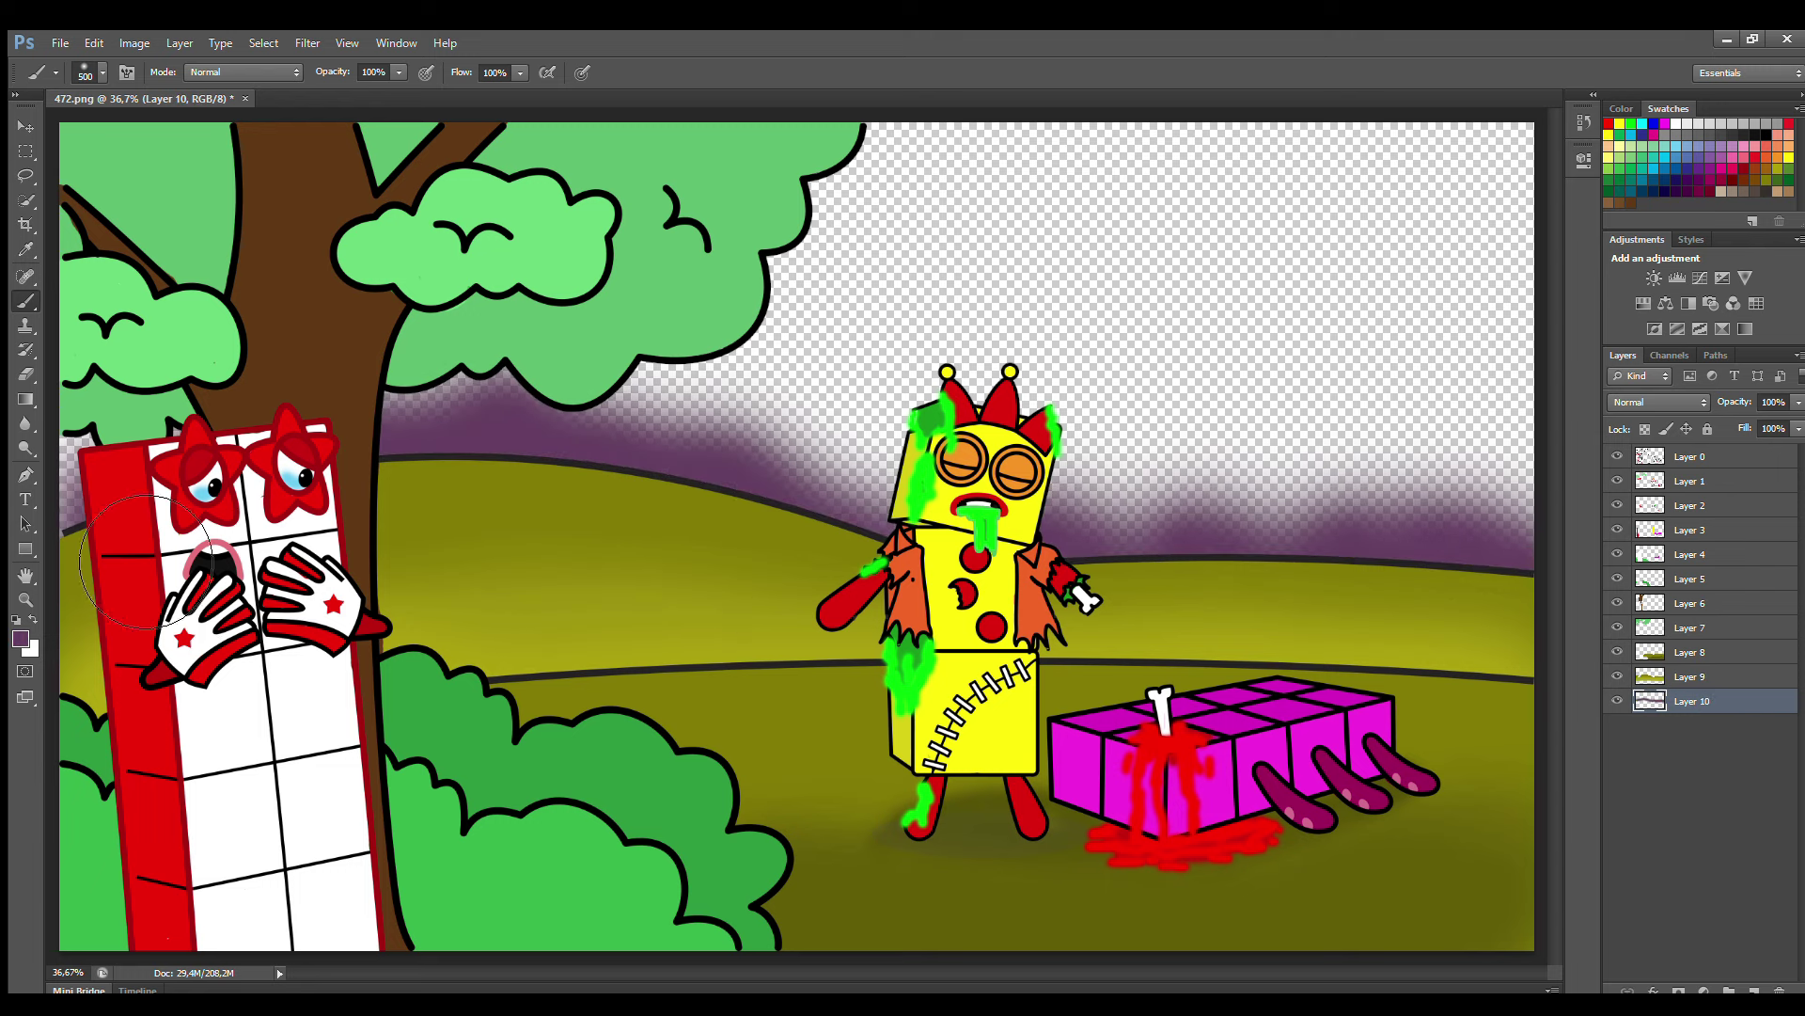
- Add a new layer beneath Layer 10 and stamp a large red moon behind the zombie with a brush of size 1200
{"action": "left_click", "coordinate": [1753, 989]}
{"action": "key", "text": "i"}
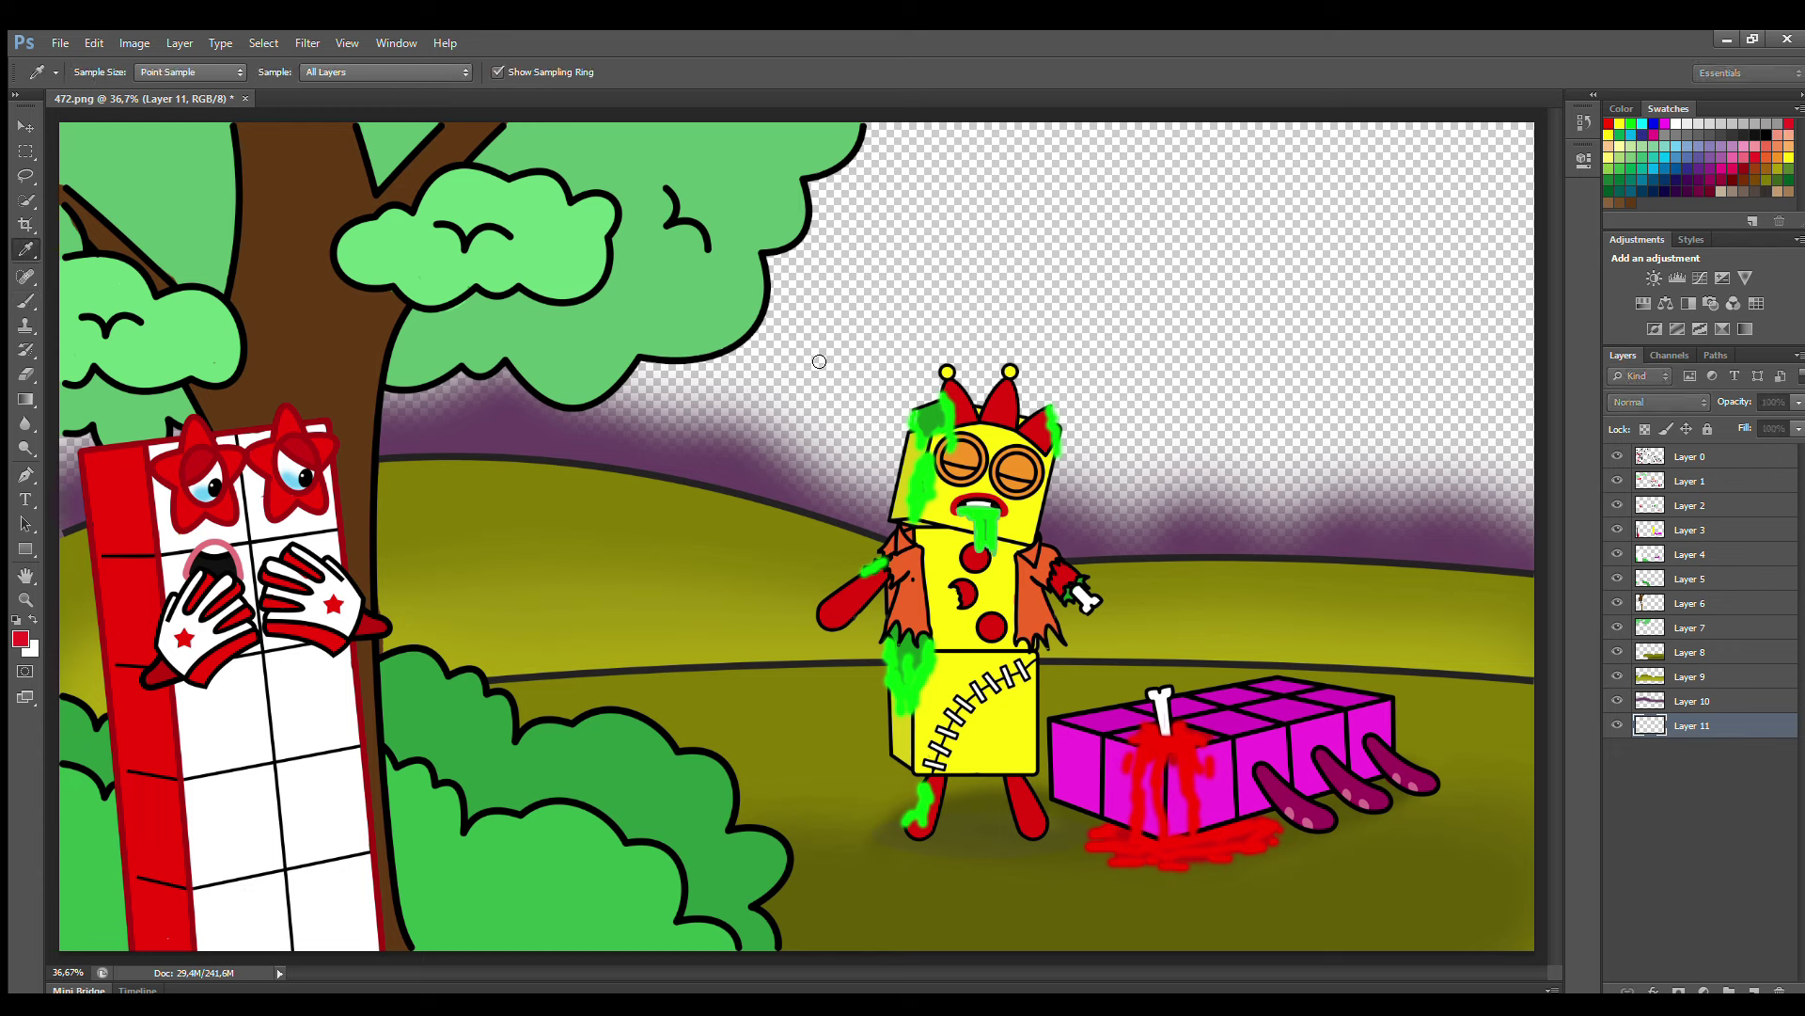
{"action": "key", "text": "b"}
{"action": "key", "text": "bracketright"}
{"action": "key", "text": "bracketright"}
{"action": "key", "text": "bracketright"}
{"action": "key", "text": "bracketright"}
{"action": "key", "text": "bracketright"}
{"action": "key", "text": "bracketright"}
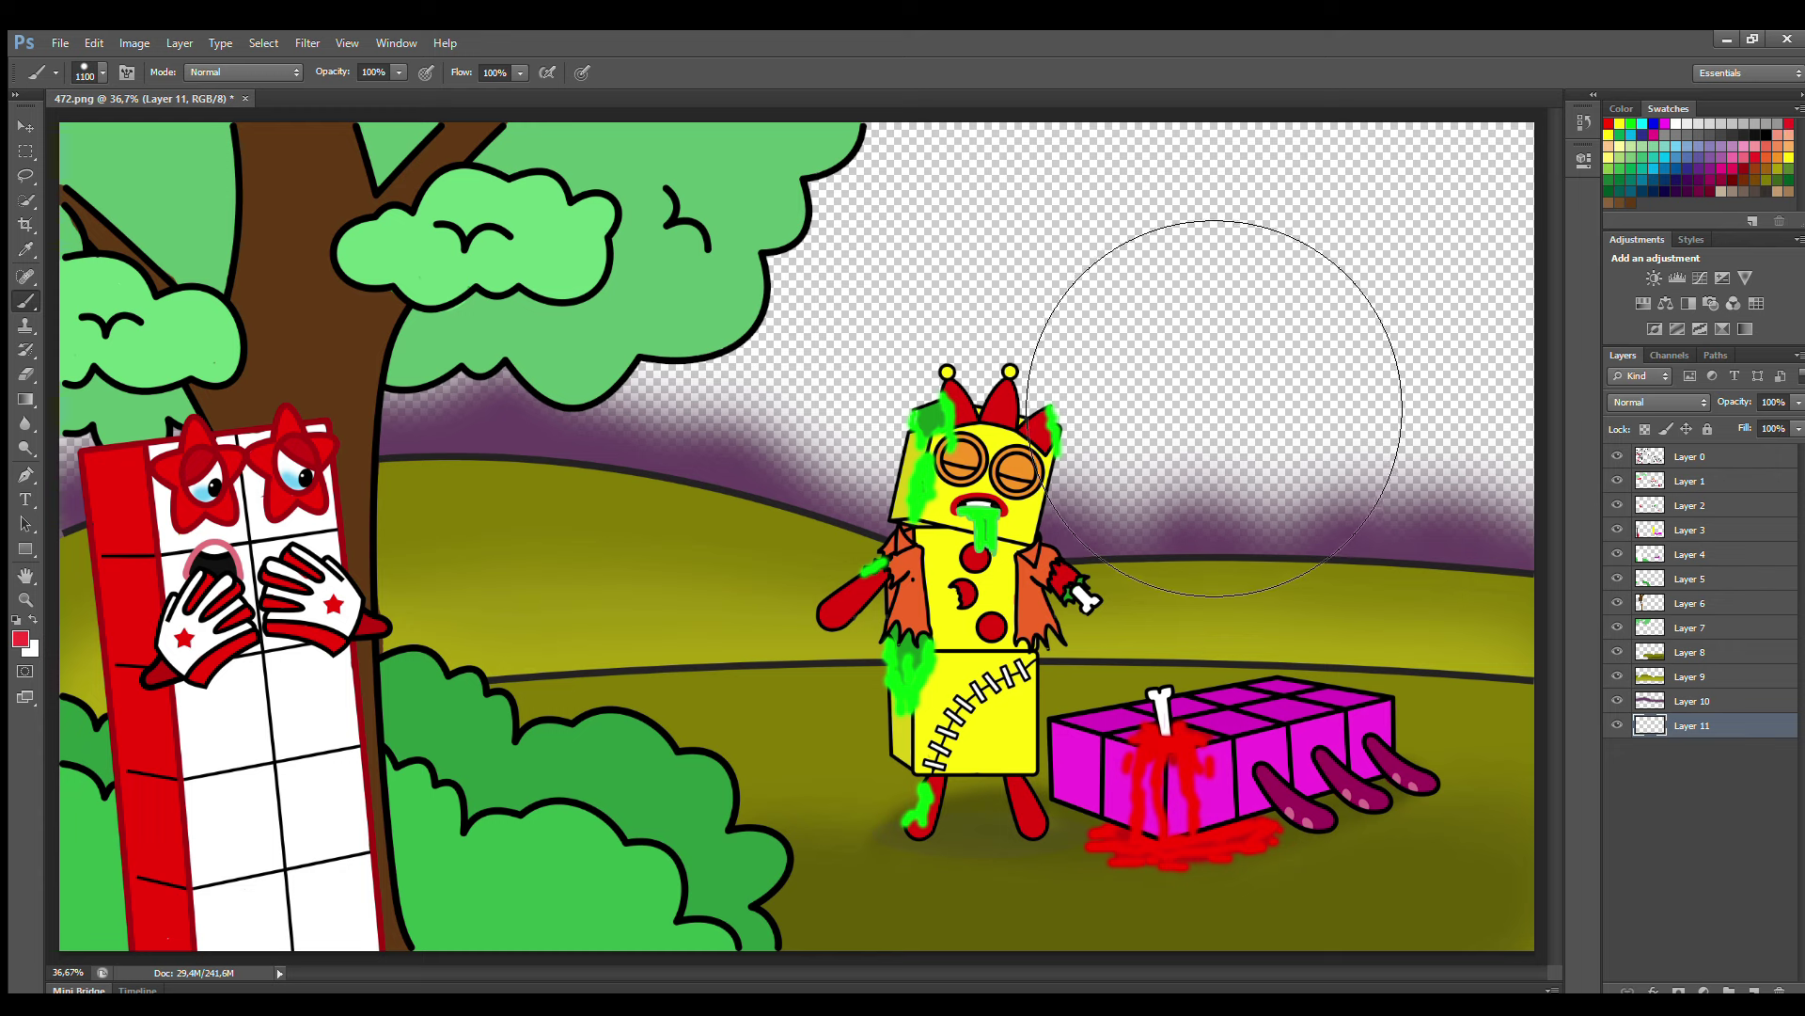
{"action": "key", "text": "bracketright"}
{"action": "left_click", "coordinate": [1015, 260]}
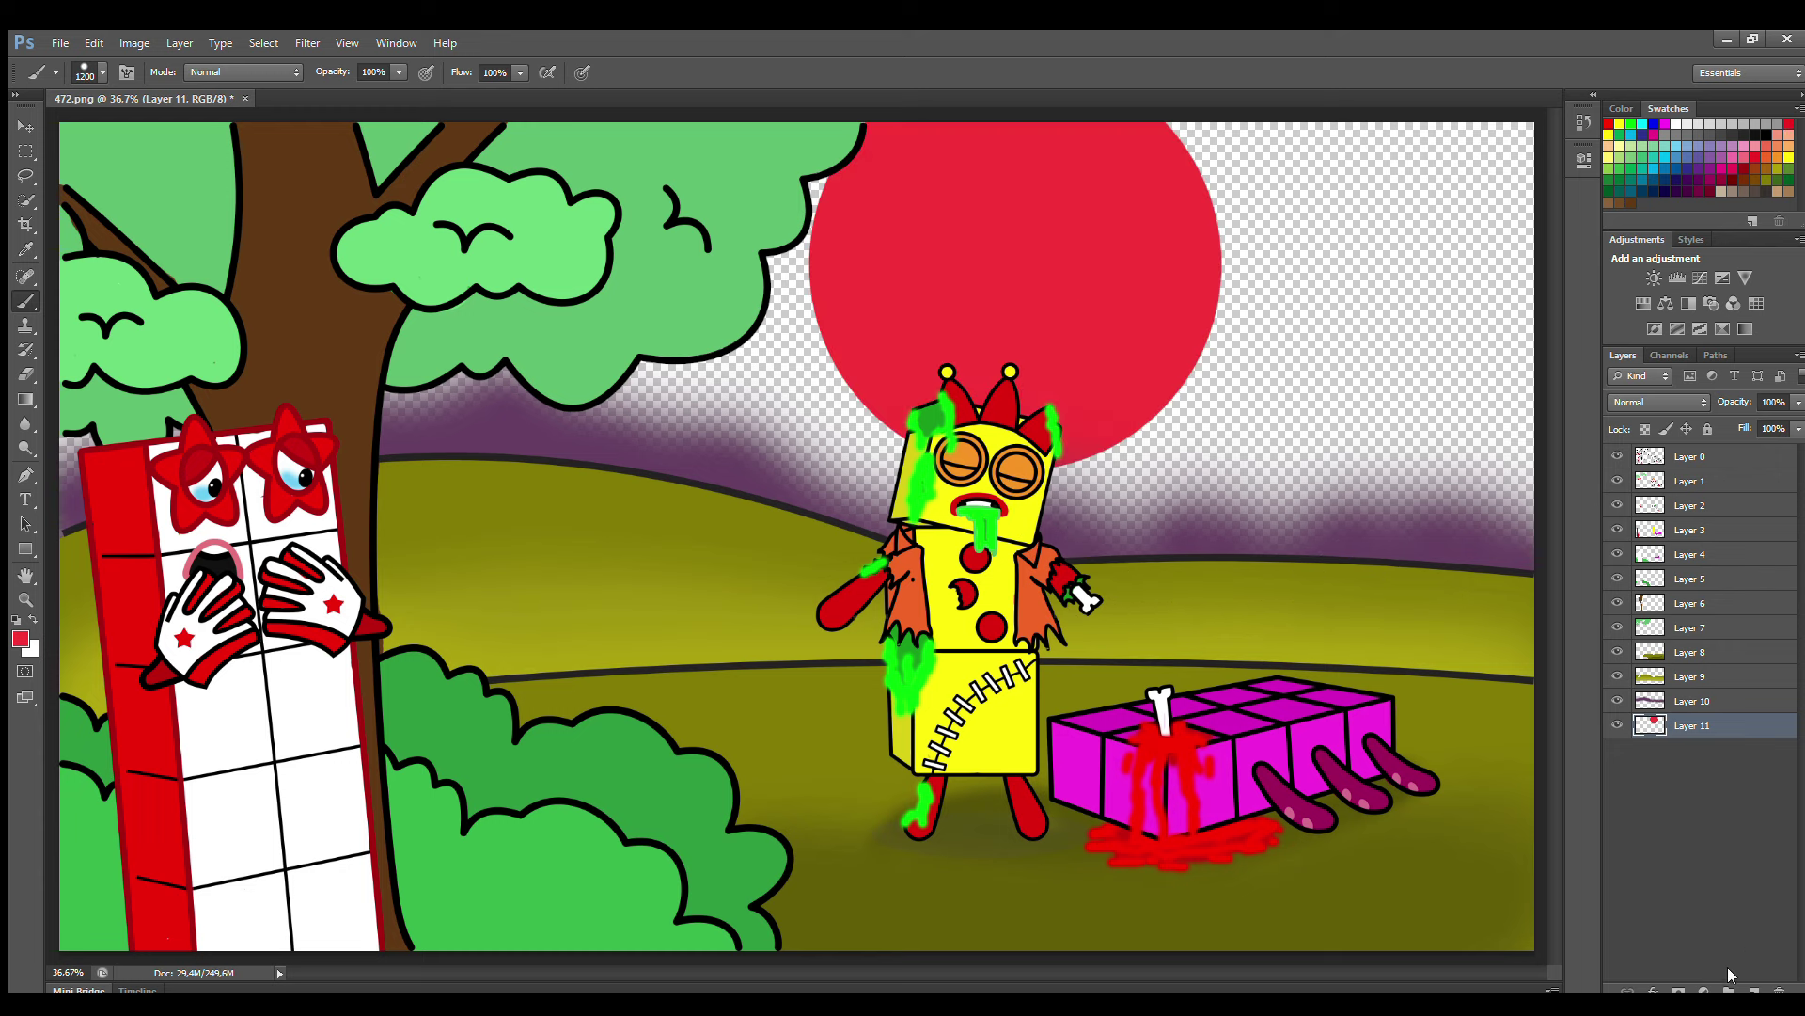
- Add a new layer beneath Layer 11 and paint a soft orange-red glow around the moon with a brush of size 1500
{"action": "left_click", "coordinate": [1754, 990]}
{"action": "left_click_drag", "start_coordinate": [1717, 785], "coordinate": [1715, 764]}
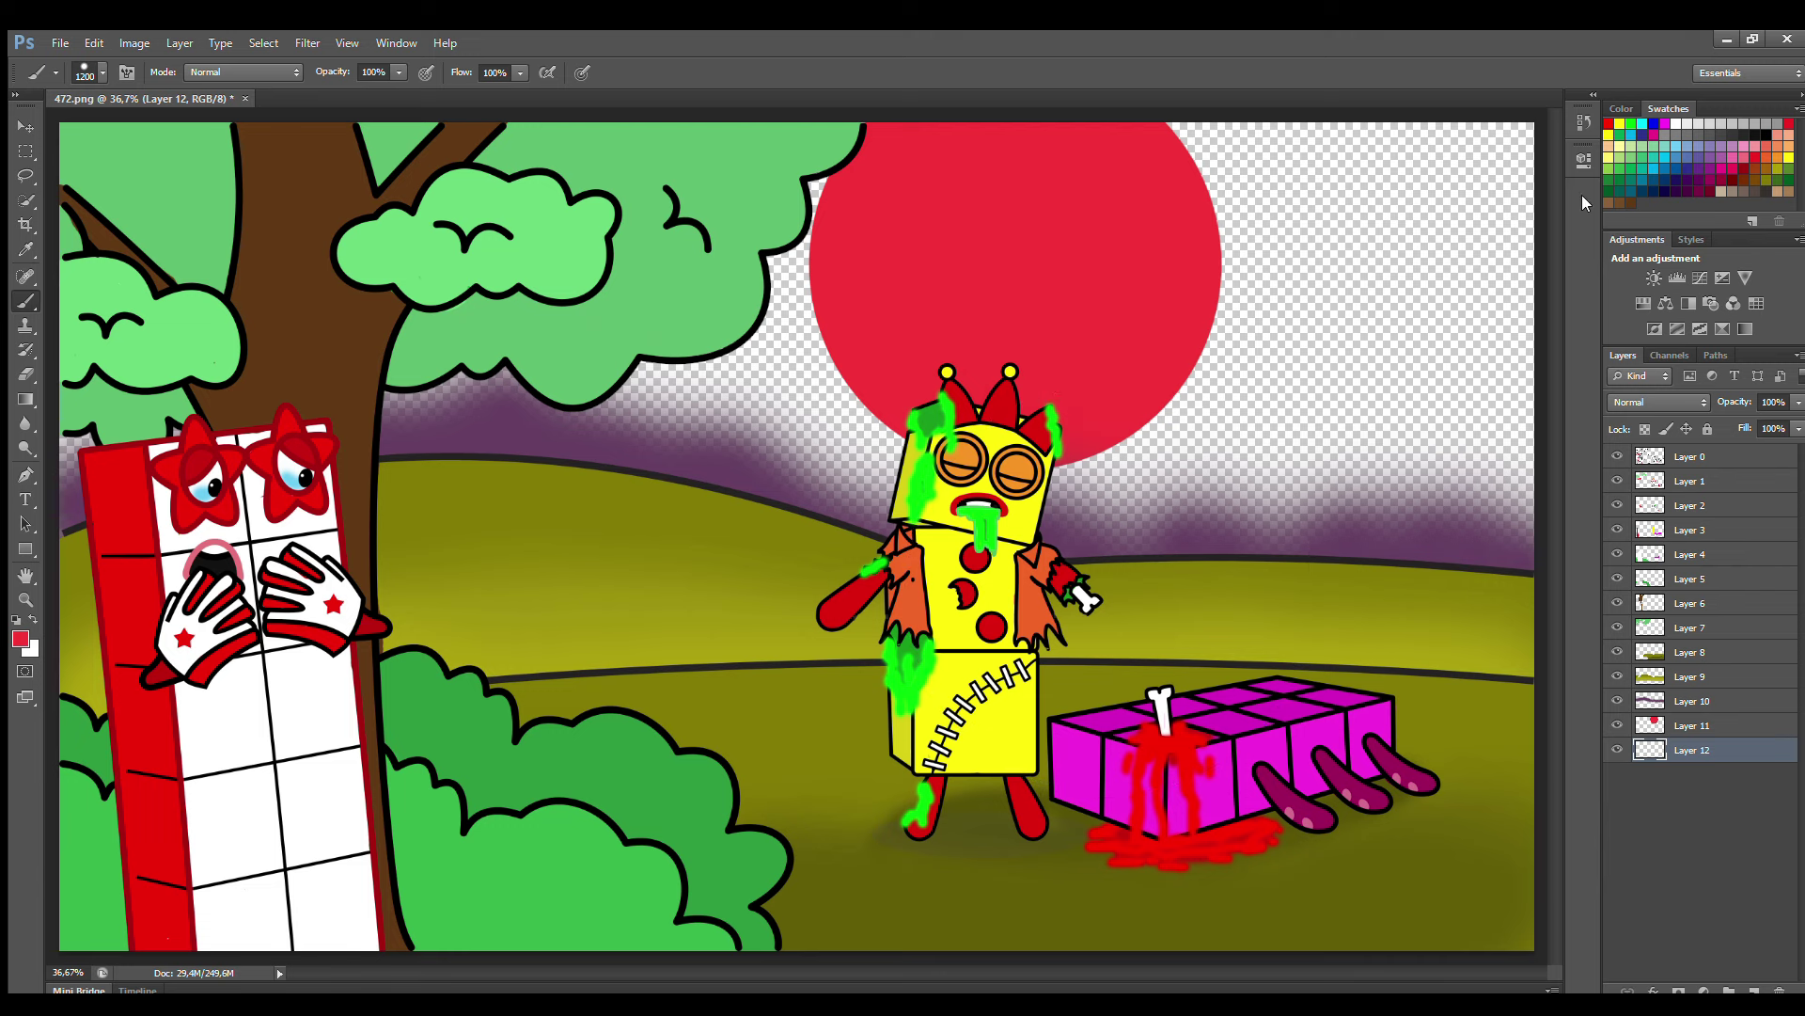
{"action": "key", "text": "i"}
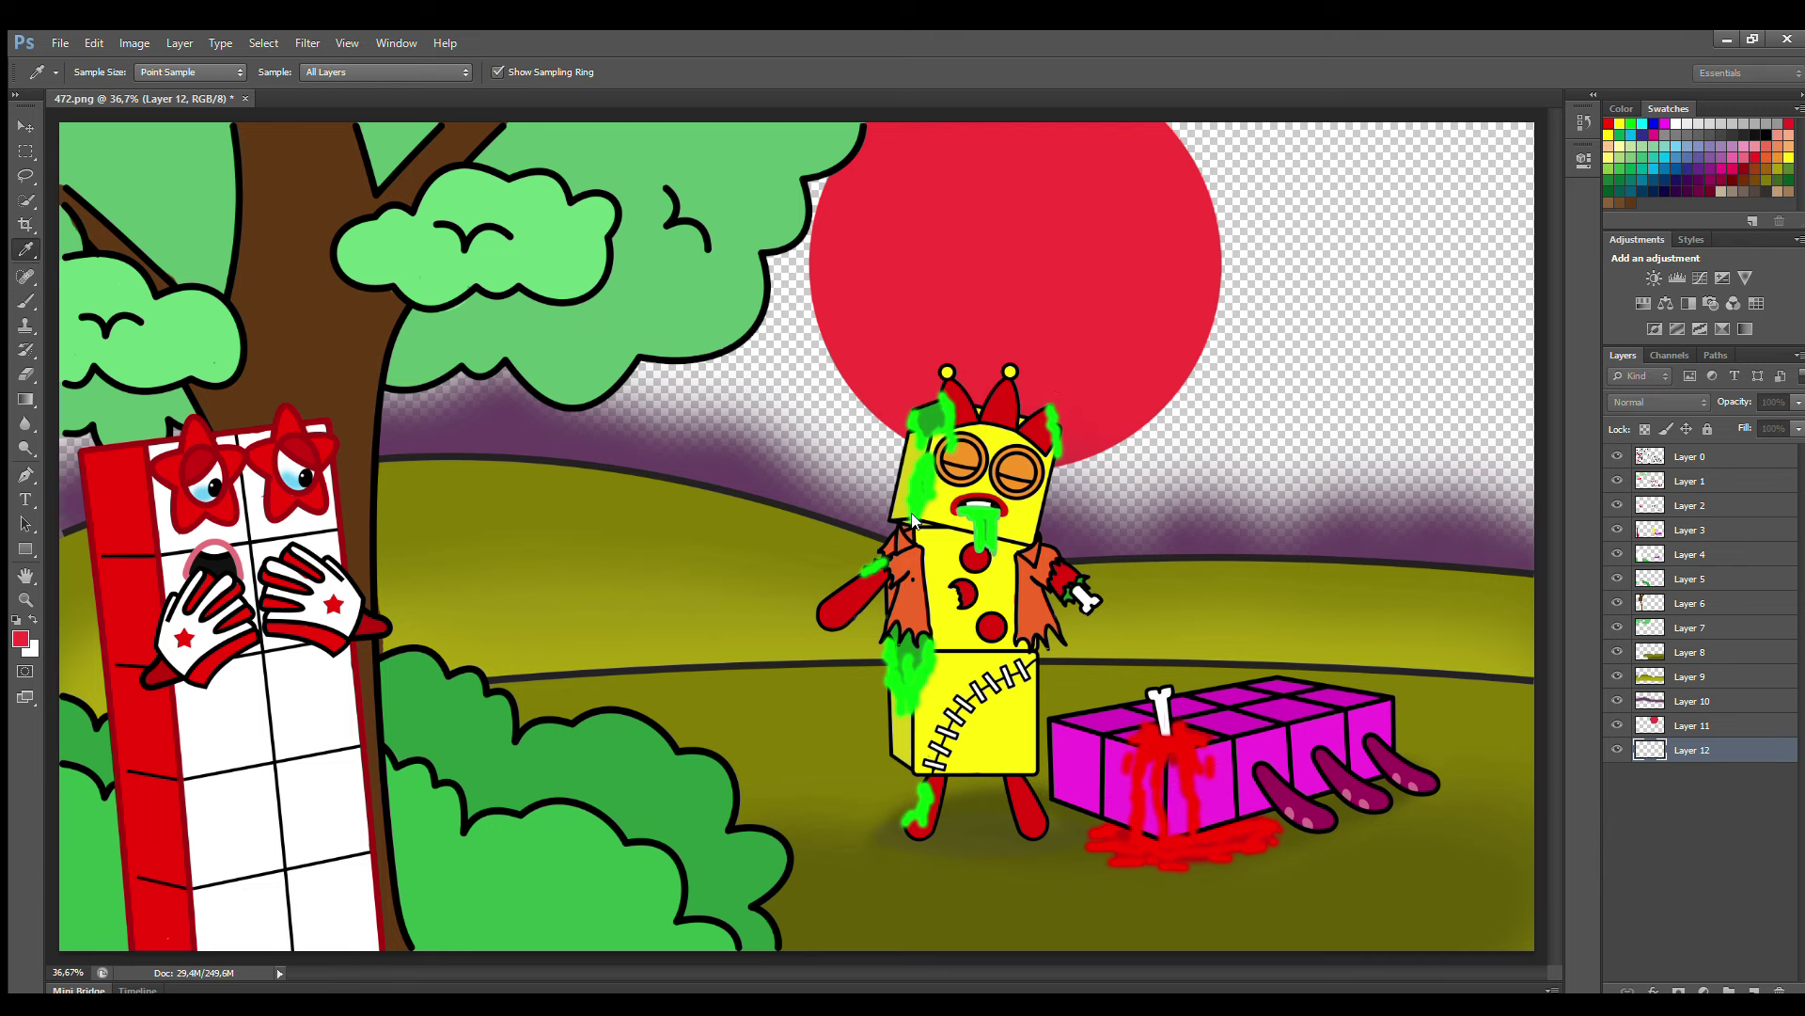
{"action": "key", "text": "b"}
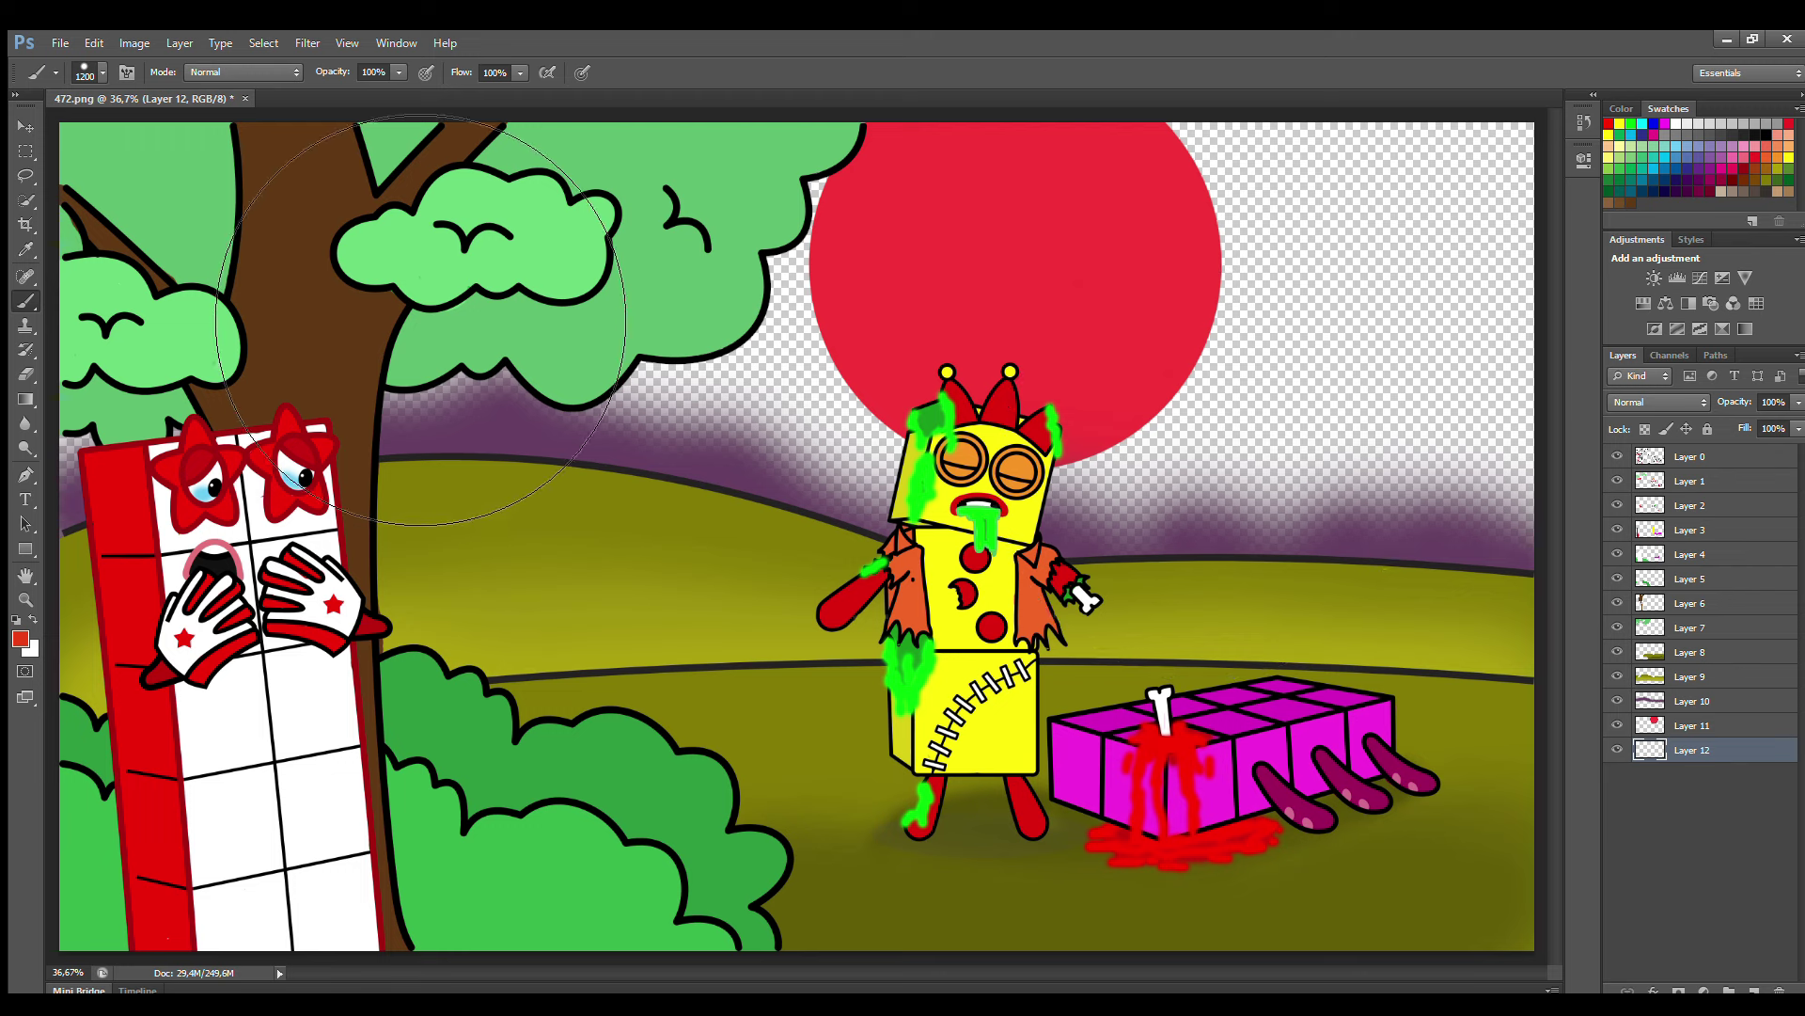
{"action": "key", "text": "bracketright"}
{"action": "key", "text": "bracketright"}
{"action": "key", "text": "bracketright"}
{"action": "left_click", "coordinate": [1020, 267]}
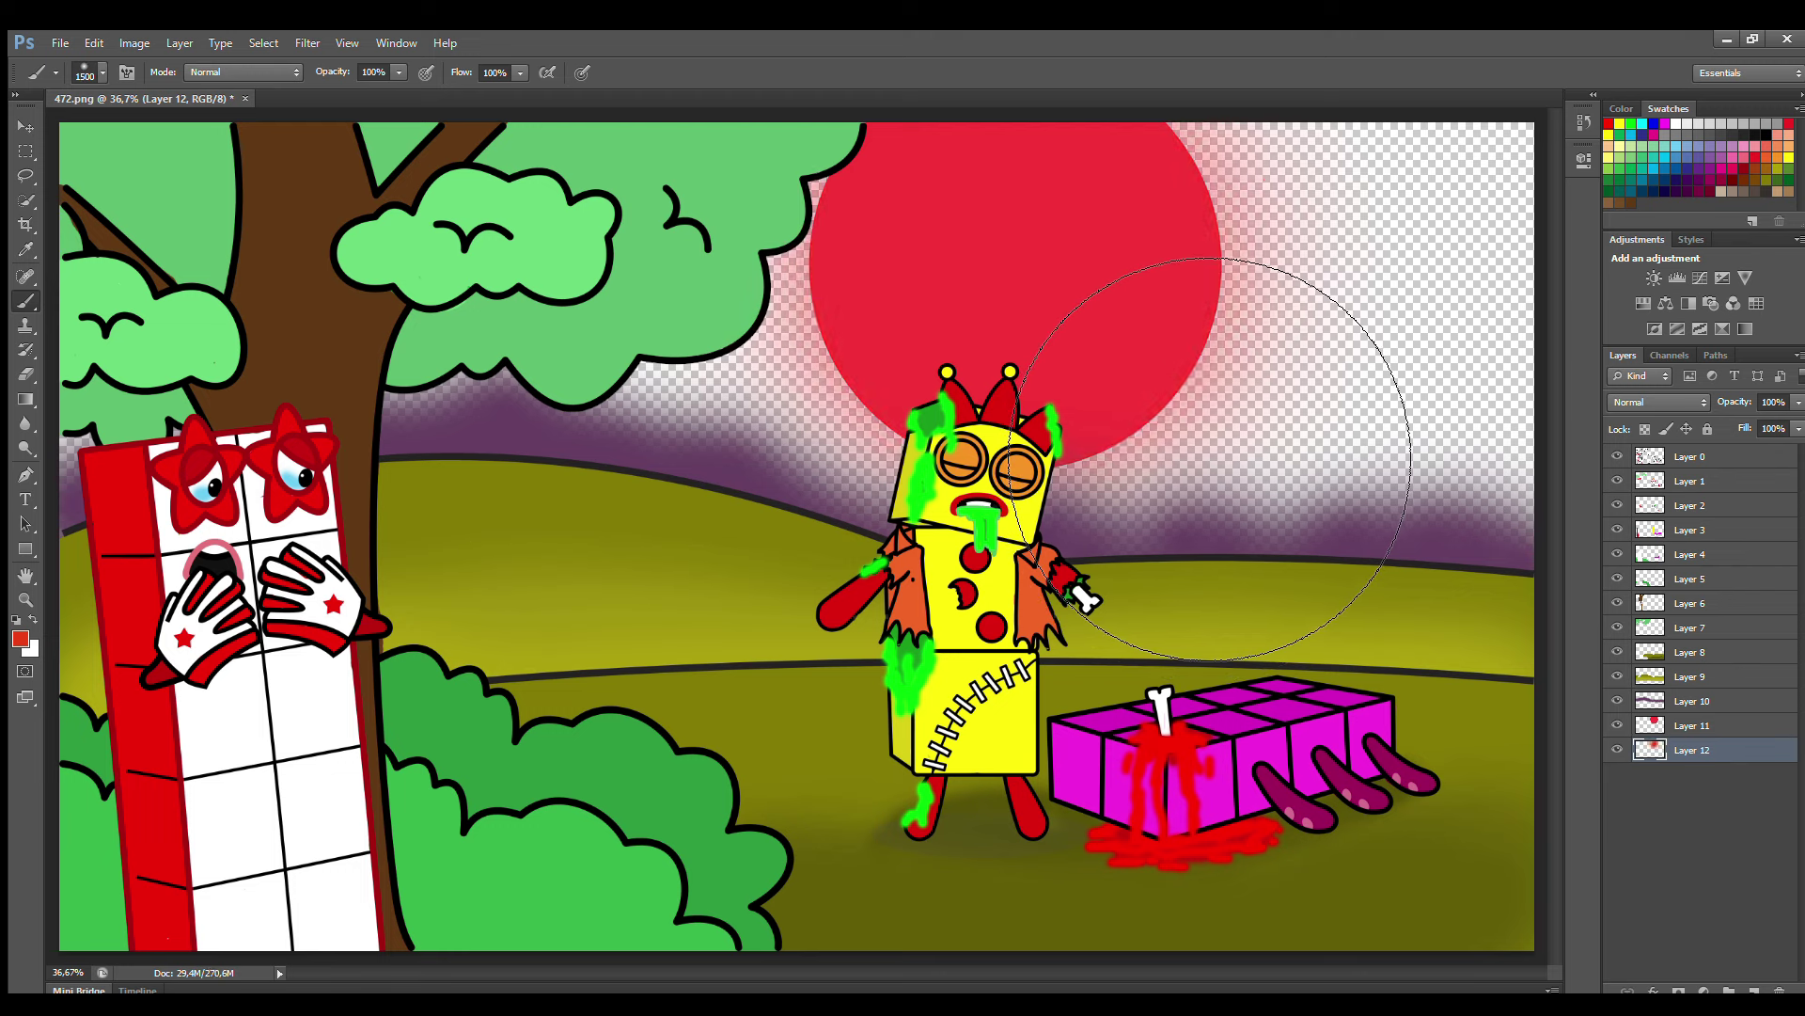
- Add a new layer beneath Layer 12 and paint soft dark purple clouds across the sky with a brush of size 800
{"action": "left_click", "coordinate": [1754, 990]}
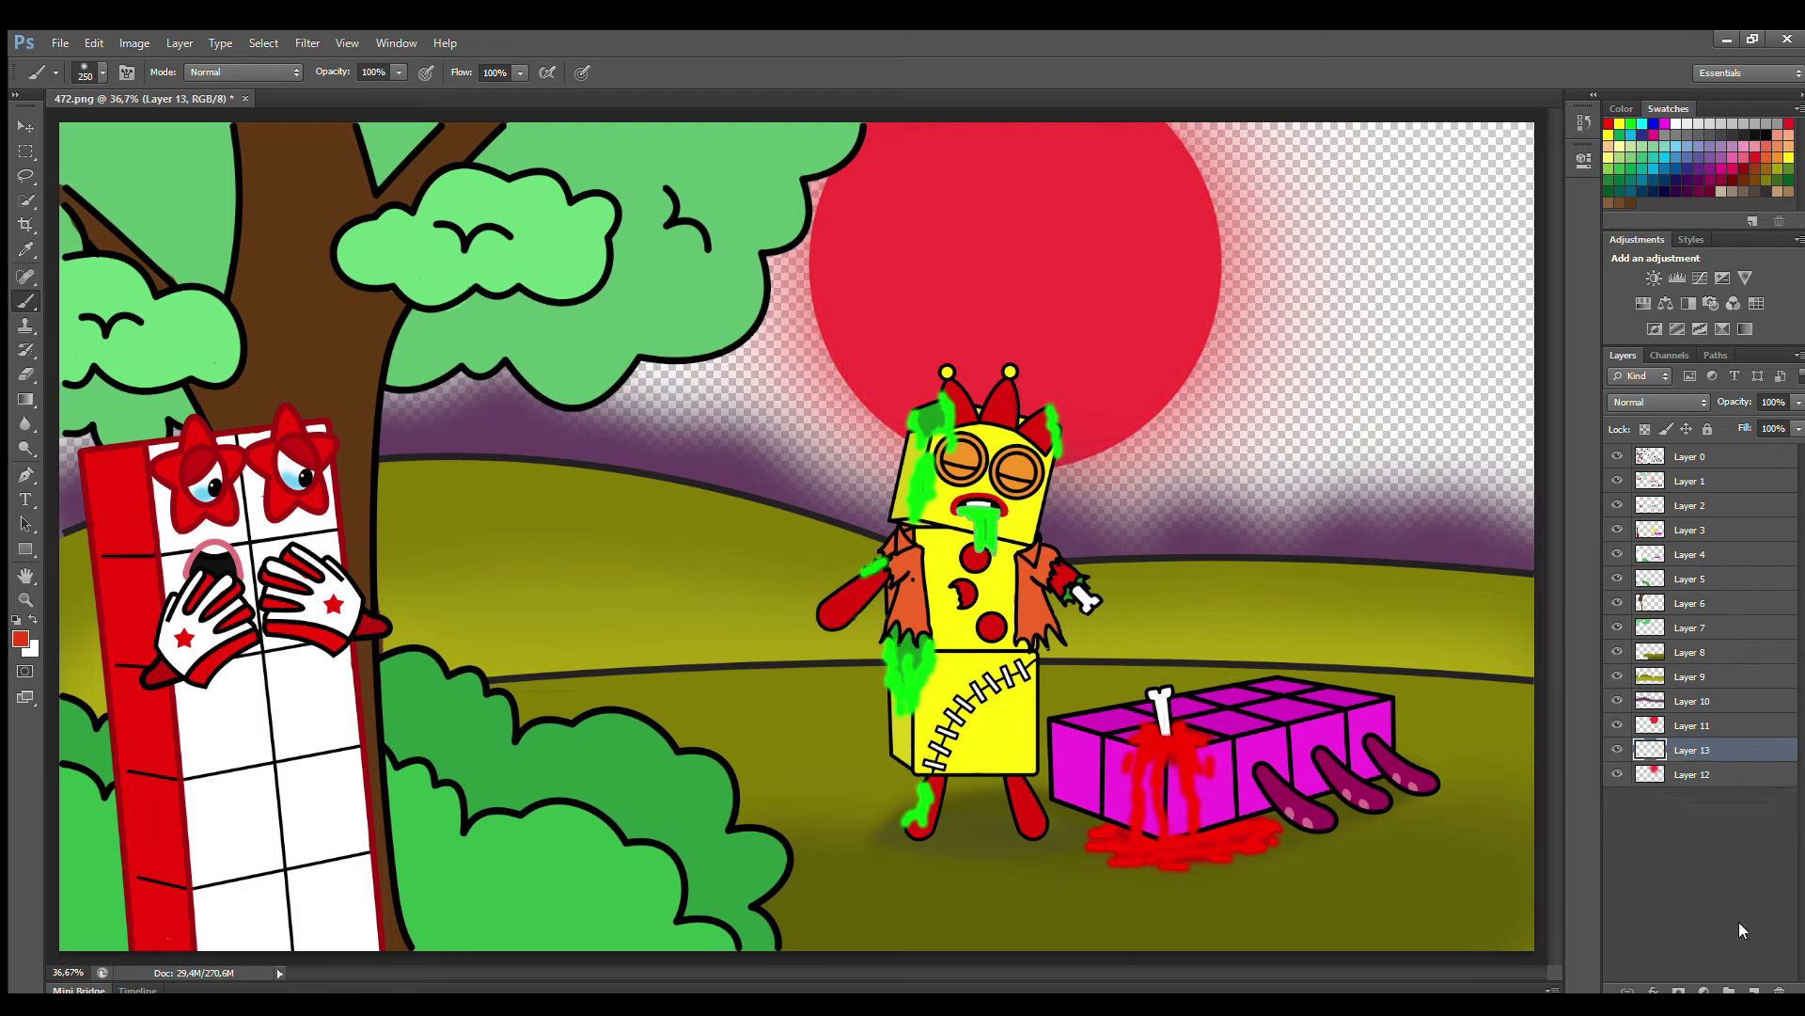
{"action": "left_click_drag", "start_coordinate": [1710, 750], "coordinate": [1708, 784]}
{"action": "key", "text": "bracketleft"}
{"action": "key", "text": "bracketleft"}
{"action": "key", "text": "bracketleft"}
{"action": "key", "text": "bracketleft"}
{"action": "key", "text": "bracketleft"}
{"action": "key", "text": "bracketleft"}
{"action": "key", "text": "bracketleft"}
{"action": "key", "text": "bracketleft"}
{"action": "key", "text": "bracketleft"}
{"action": "key", "text": "bracketleft"}
{"action": "key", "text": "bracketleft"}
{"action": "key", "text": "bracketleft"}
{"action": "key", "text": "bracketleft"}
{"action": "key", "text": "bracketright"}
{"action": "key", "text": "bracketright"}
{"action": "key", "text": "bracketright"}
{"action": "left_click", "coordinate": [1675, 193]}
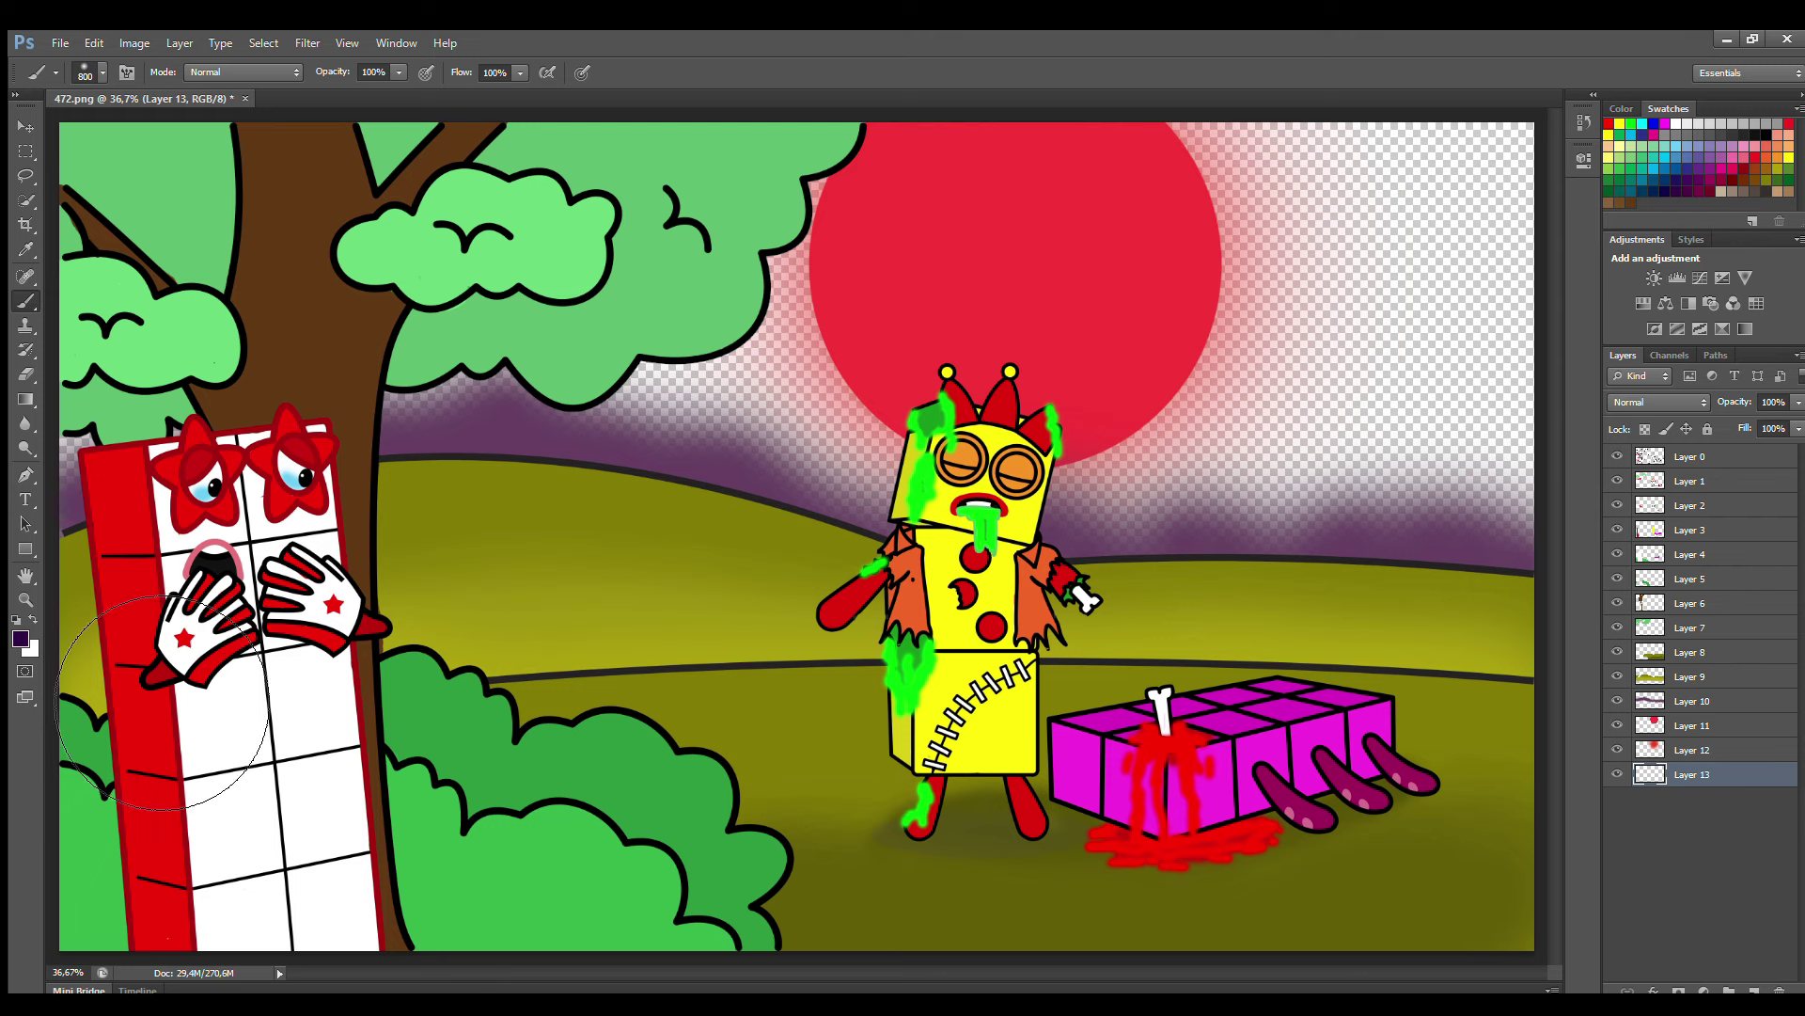
{"action": "key", "text": "i"}
{"action": "key", "text": "b"}
{"action": "left_click_drag", "start_coordinate": [1293, 162], "coordinate": [1427, 202]}
{"action": "mouse_move", "coordinate": [1485, 391]}
{"action": "left_mouse_down"}
{"action": "mouse_move", "coordinate": [1453, 447]}
{"action": "mouse_move", "coordinate": [1323, 564]}
{"action": "left_mouse_up"}
{"action": "mouse_move", "coordinate": [771, 480]}
{"action": "left_mouse_down"}
{"action": "mouse_move", "coordinate": [662, 561]}
{"action": "mouse_move", "coordinate": [442, 480]}
{"action": "left_mouse_up"}
{"action": "left_click_drag", "start_coordinate": [1567, 299], "coordinate": [1507, 555]}
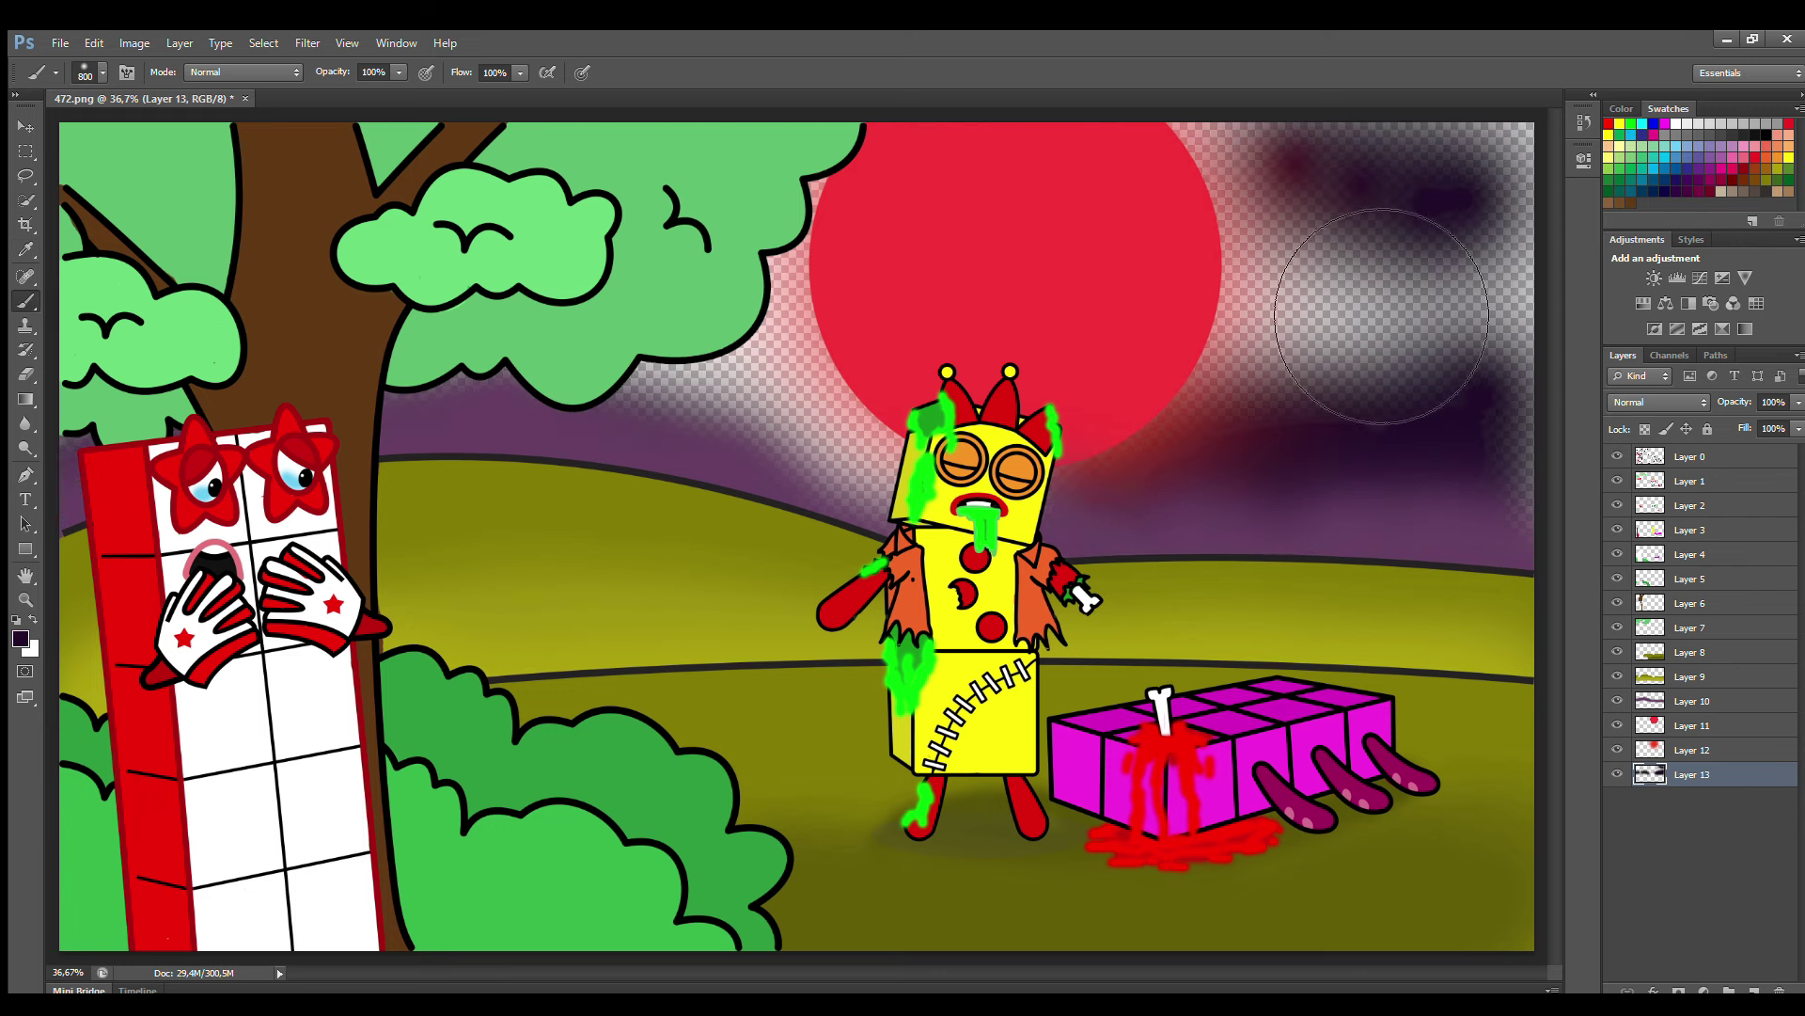
{"action": "left_click_drag", "start_coordinate": [1453, 197], "coordinate": [1513, 523]}
- Add a new layer beneath Layer 13 and fill the remaining sky with magenta pink behind the clouds and moon
{"action": "key", "text": "ctrl+shift+alt+n"}
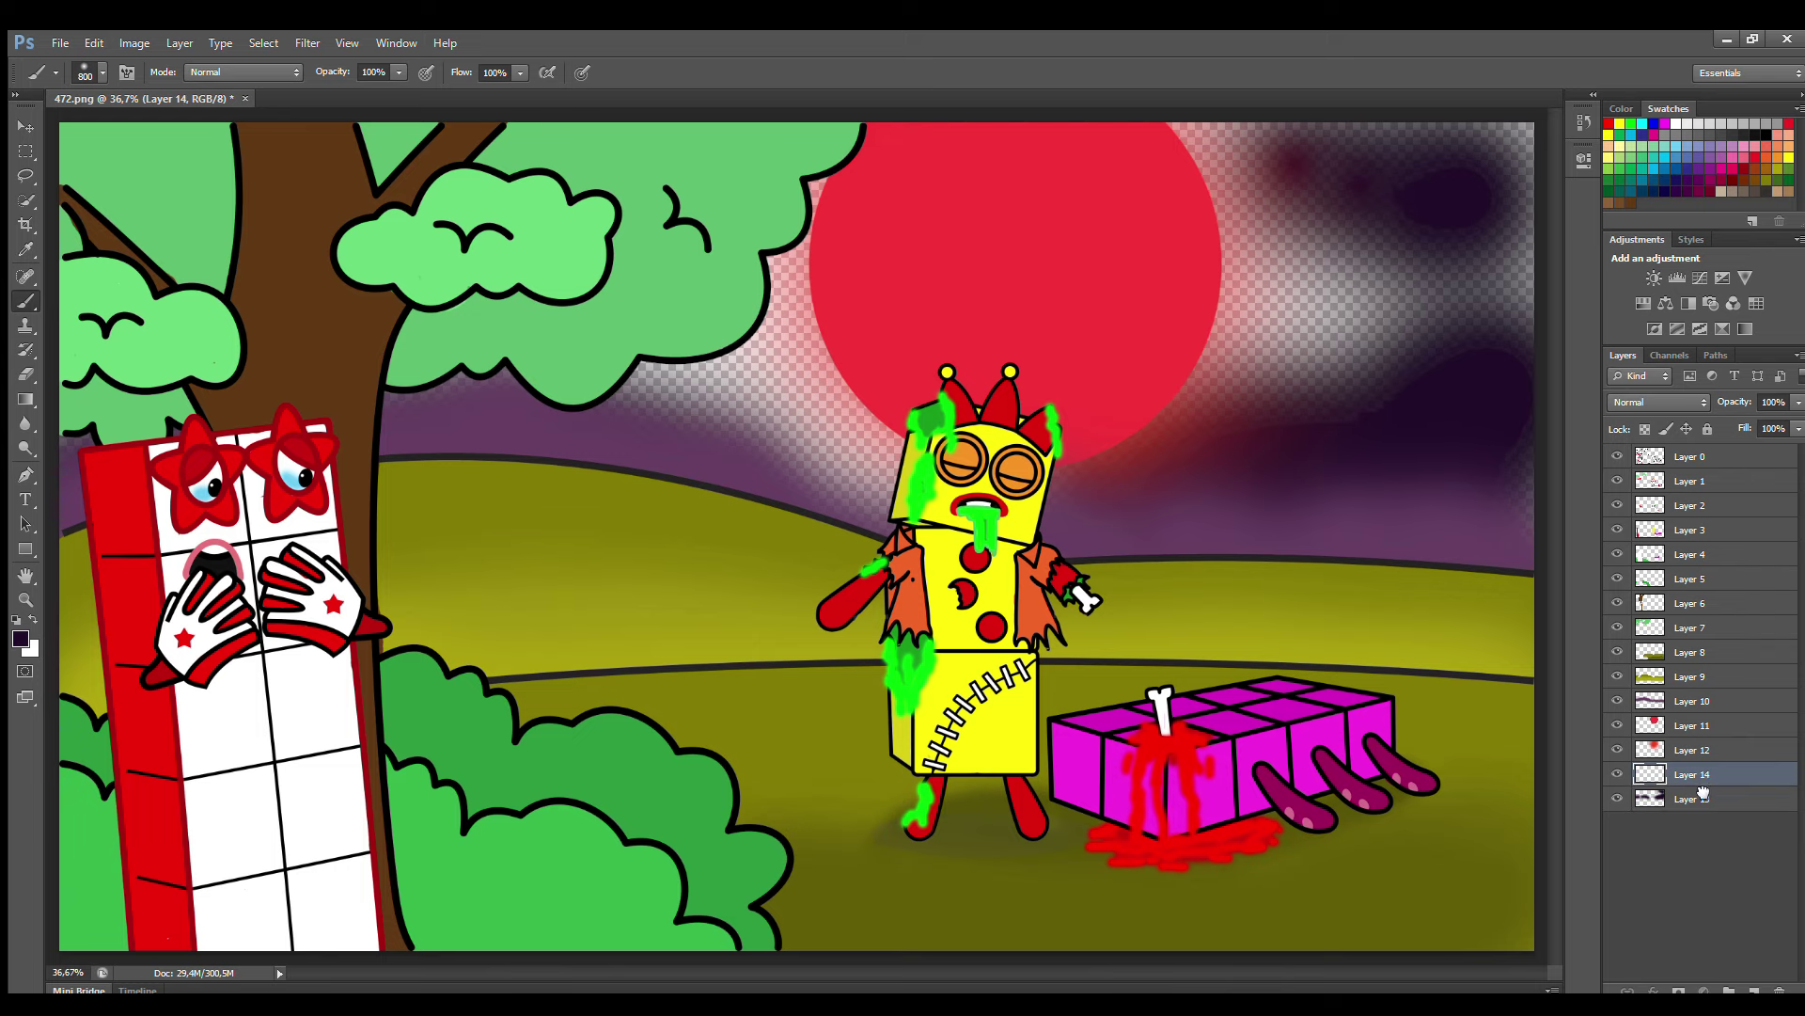
{"action": "left_click", "coordinate": [1660, 143]}
{"action": "key", "text": "i"}
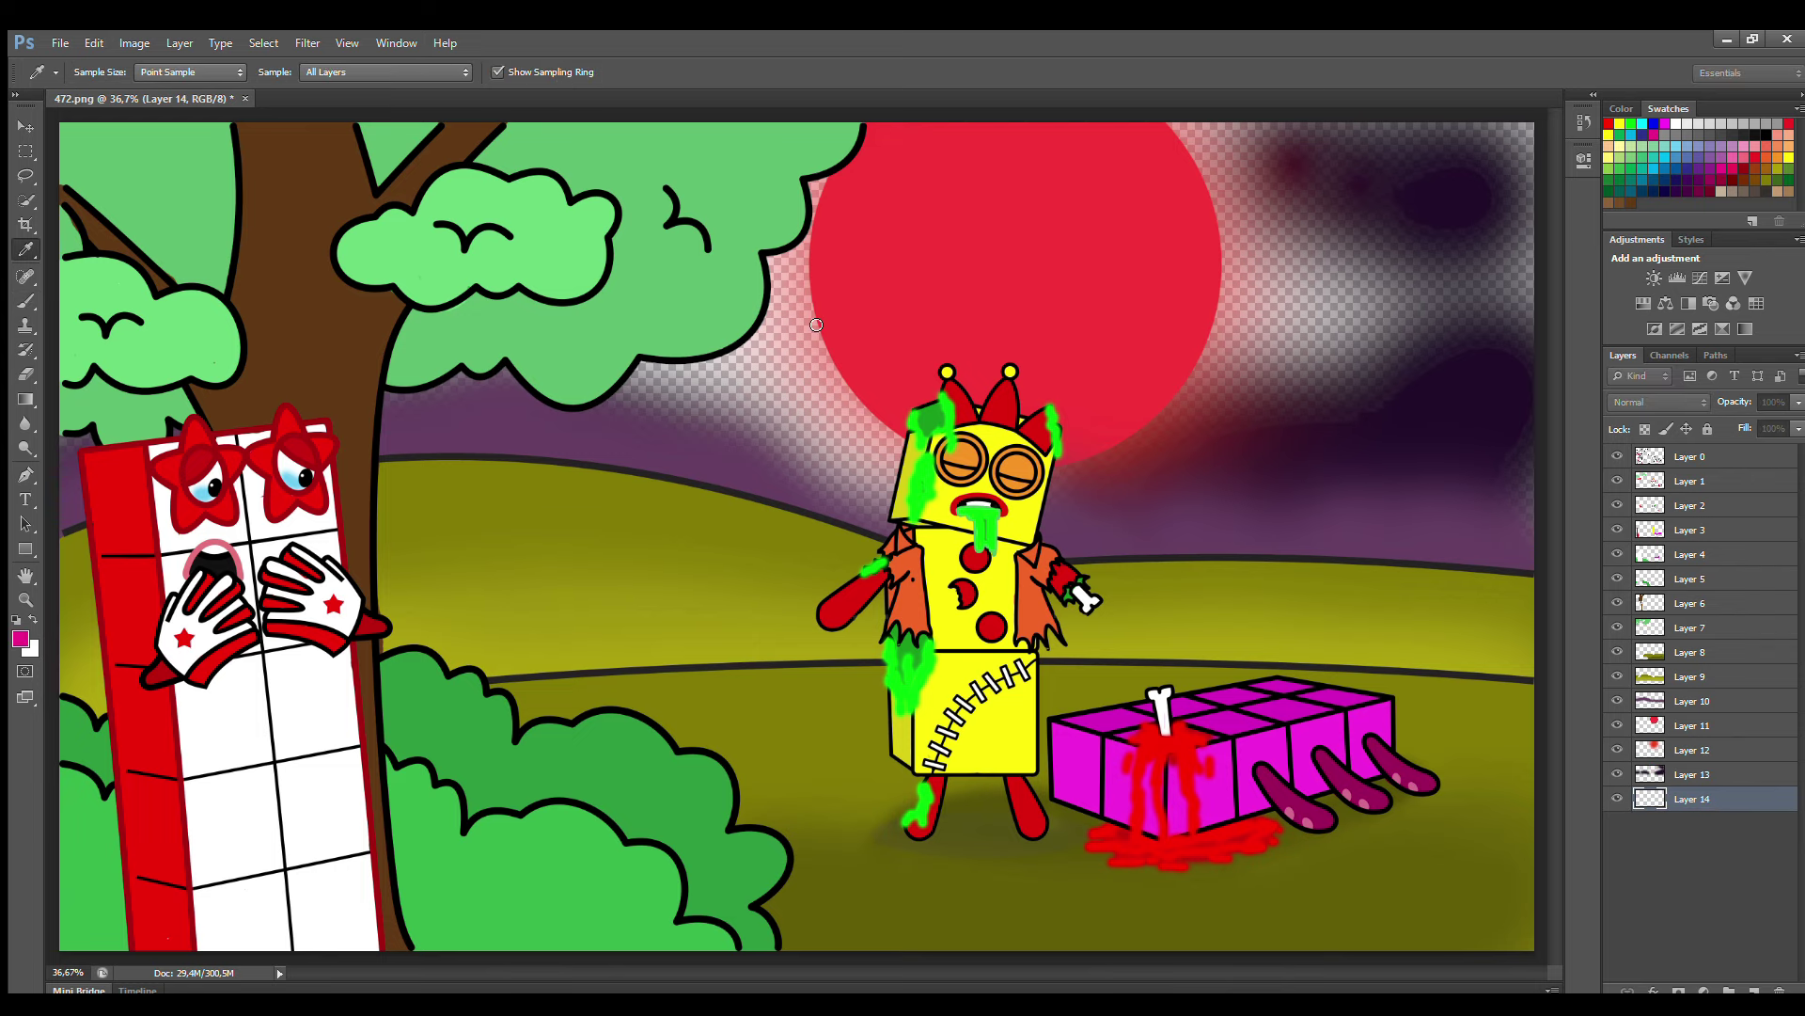
{"action": "left_click", "coordinate": [1155, 297]}
{"action": "mouse_move", "coordinate": [716, 434]}
{"action": "left_mouse_down"}
{"action": "mouse_move", "coordinate": [1496, 478]}
{"action": "mouse_move", "coordinate": [113, 341]}
{"action": "mouse_move", "coordinate": [1585, 309]}
{"action": "left_mouse_up"}
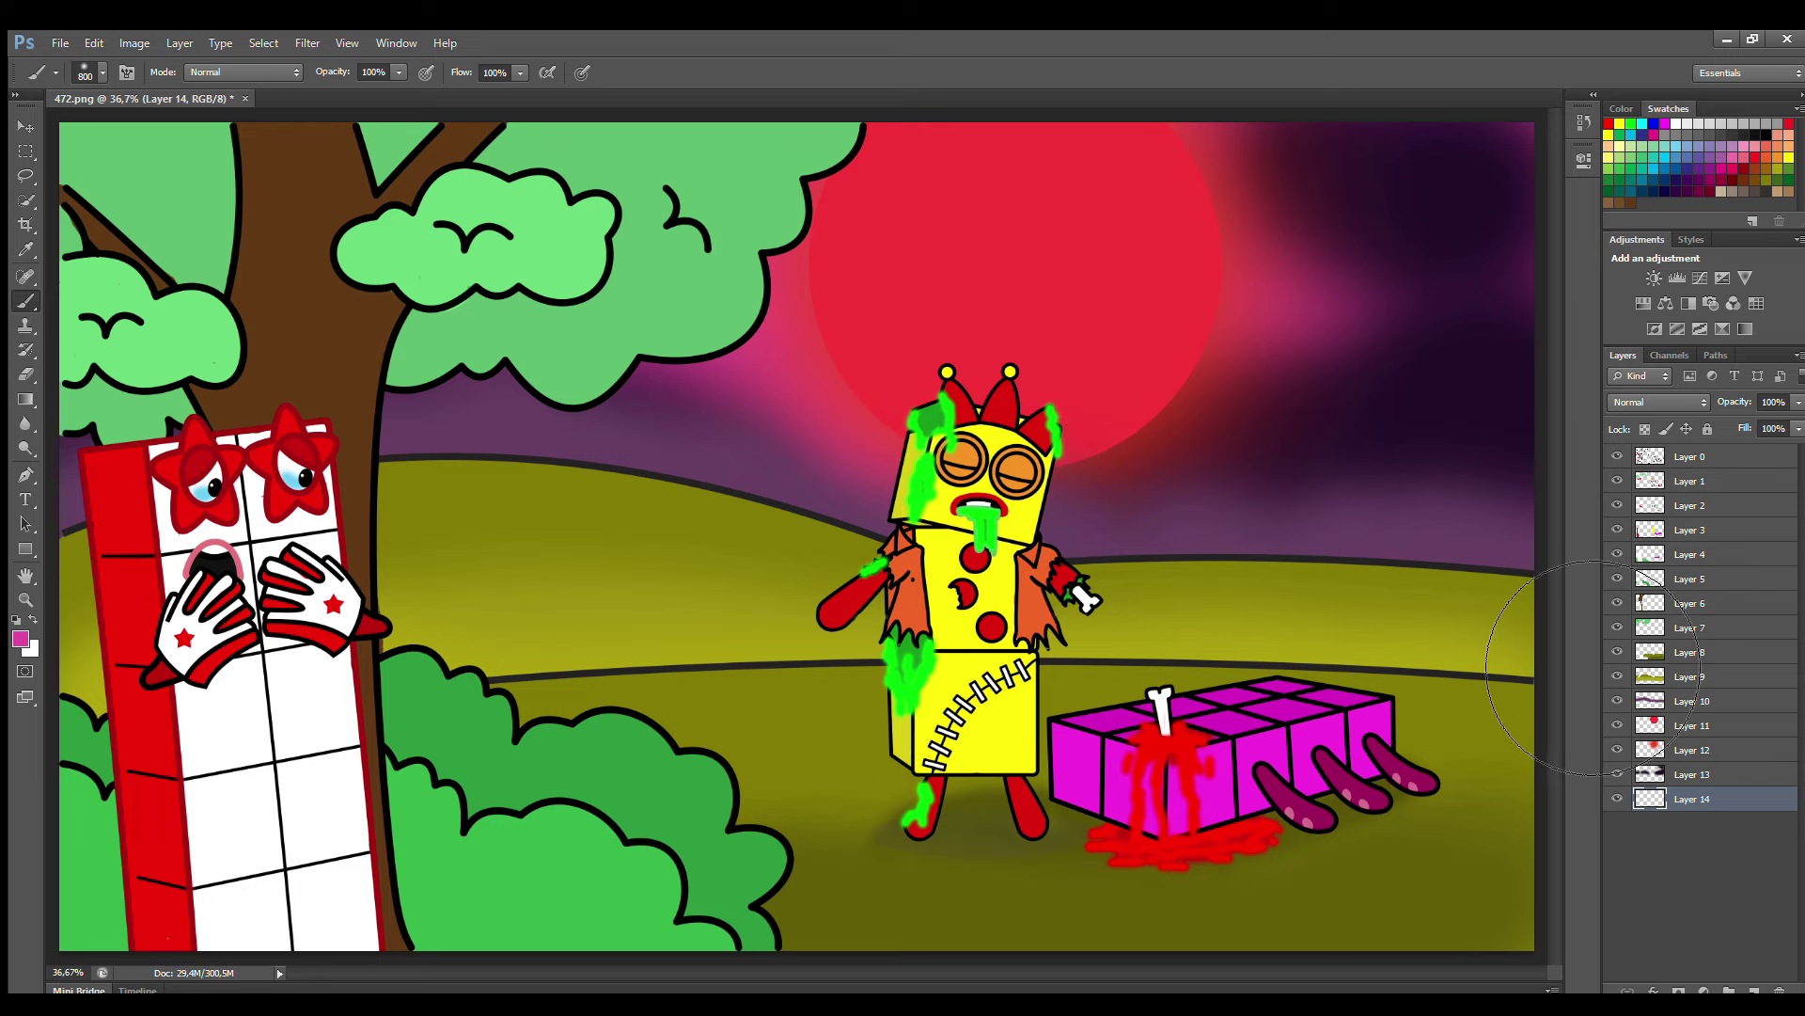
- Select the tree trunk's Layer 6 and activate the Eraser
{"action": "left_click", "coordinate": [1689, 602]}
{"action": "left_click", "coordinate": [25, 375]}
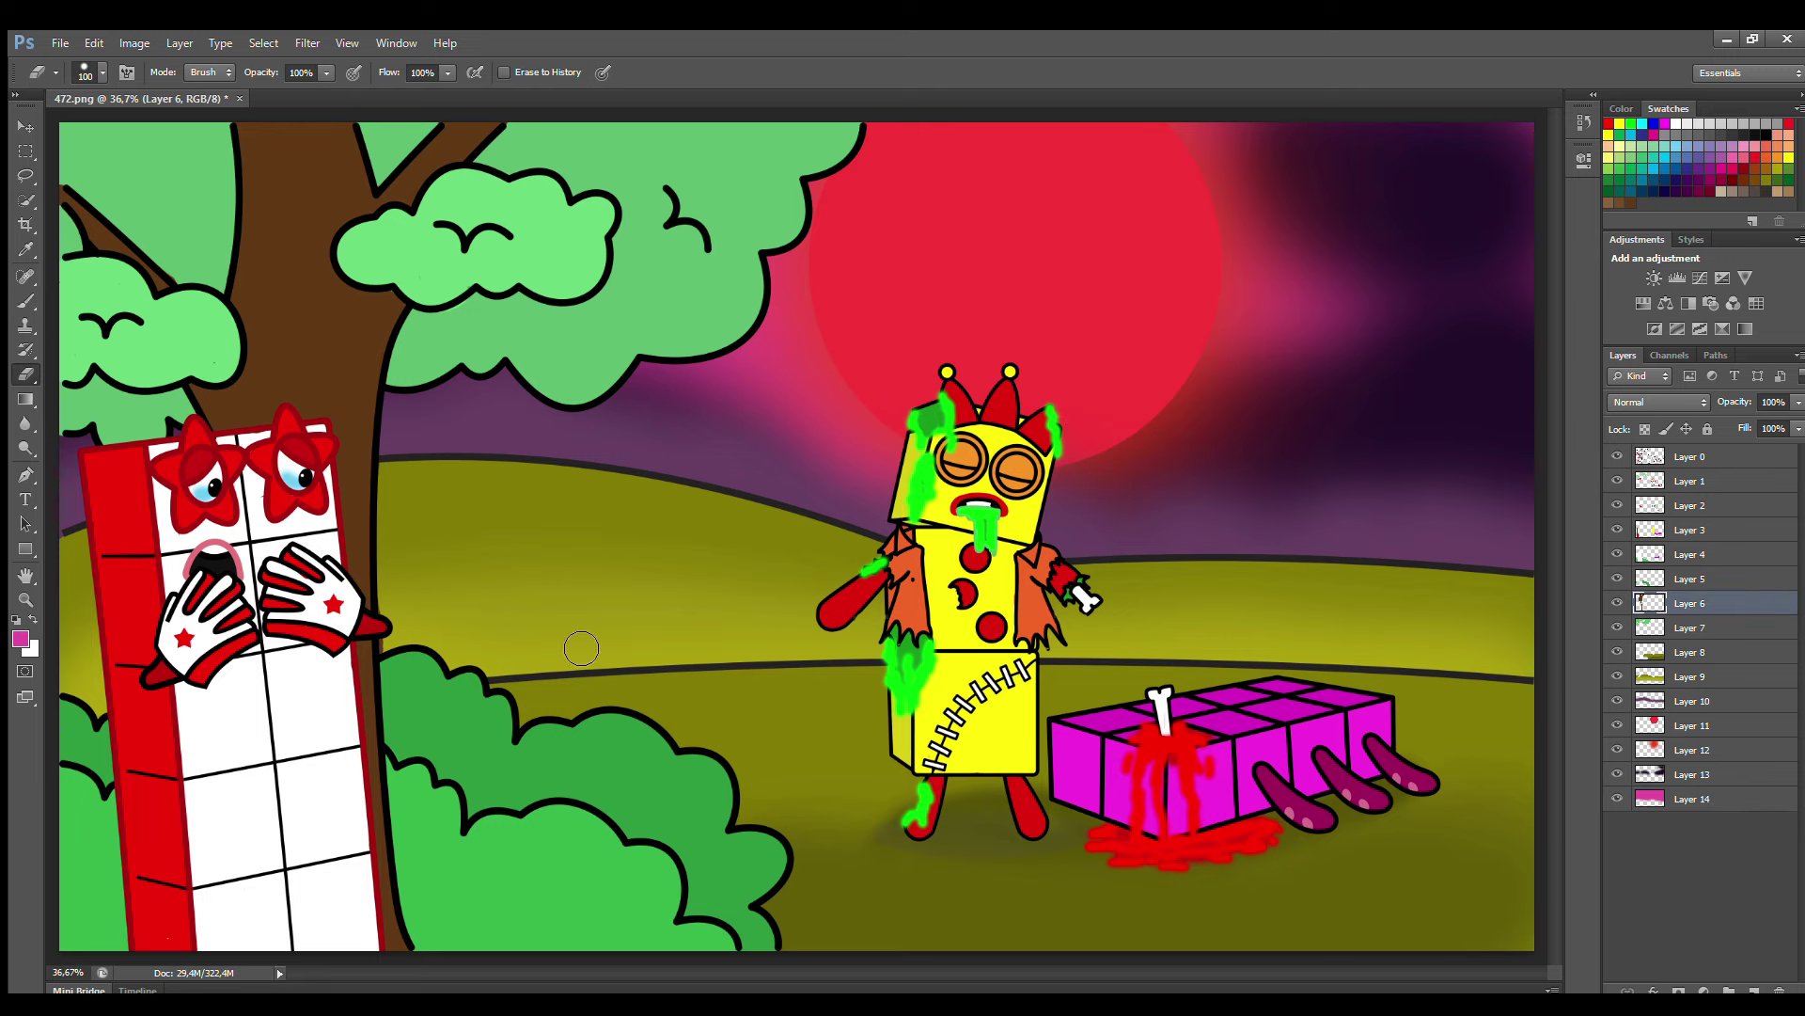